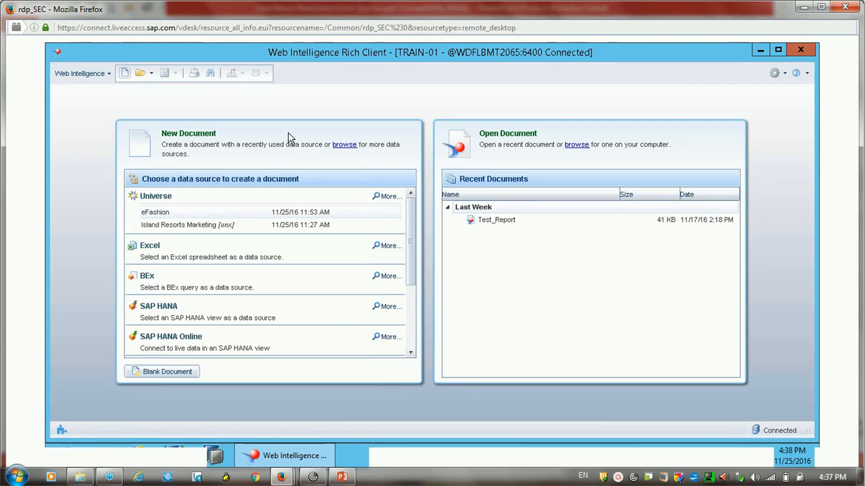
- Create a new document with a universe as data source, using the eFashion universe from the webi universe folder
left_click(126, 74)
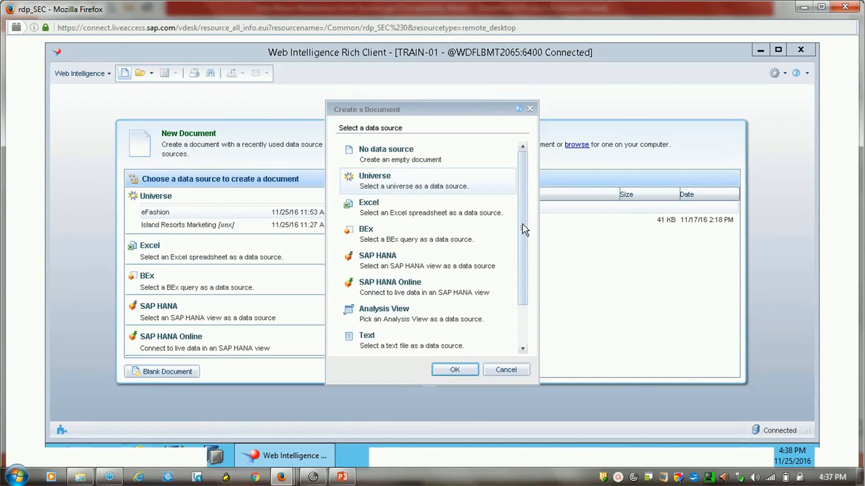
left_click_drag(522, 223, 523, 191)
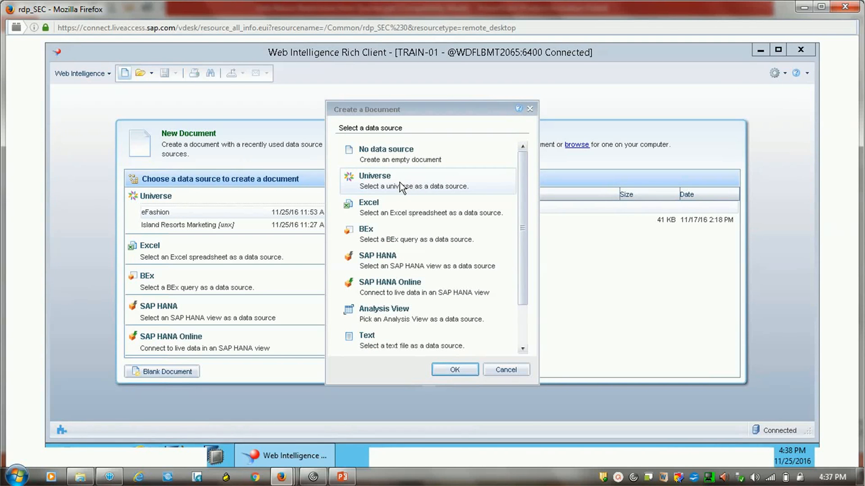
left_click(455, 369)
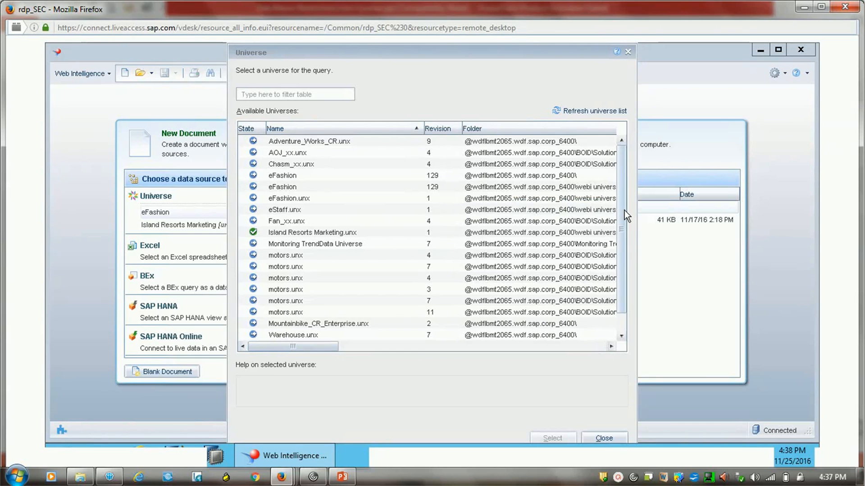
left_click(285, 187)
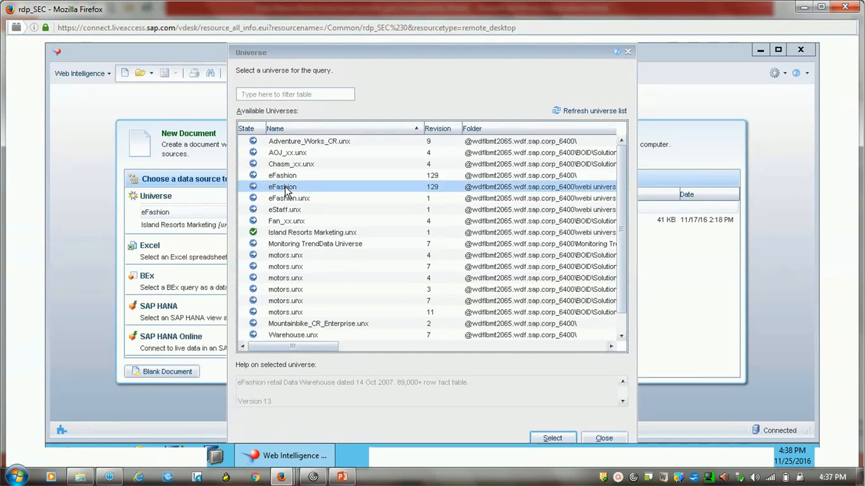
left_click(554, 438)
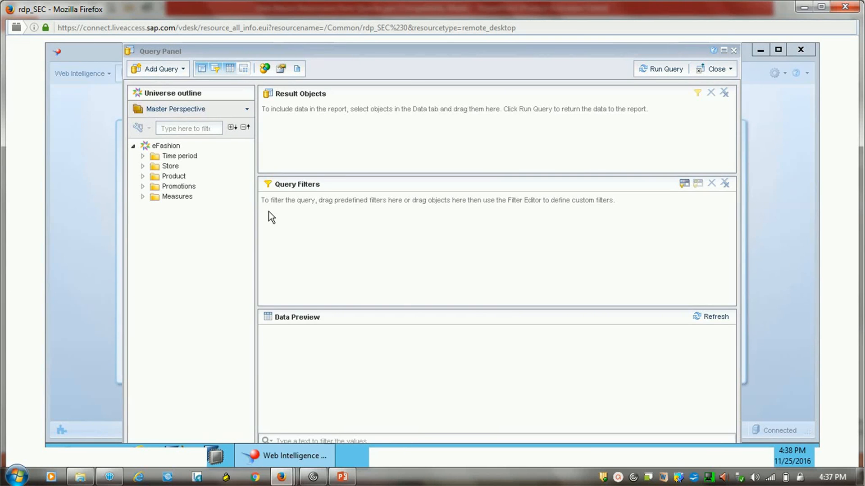
- Add Year, State and Sales revenue from the eFashion universe as result objects and run the query
left_click(143, 156)
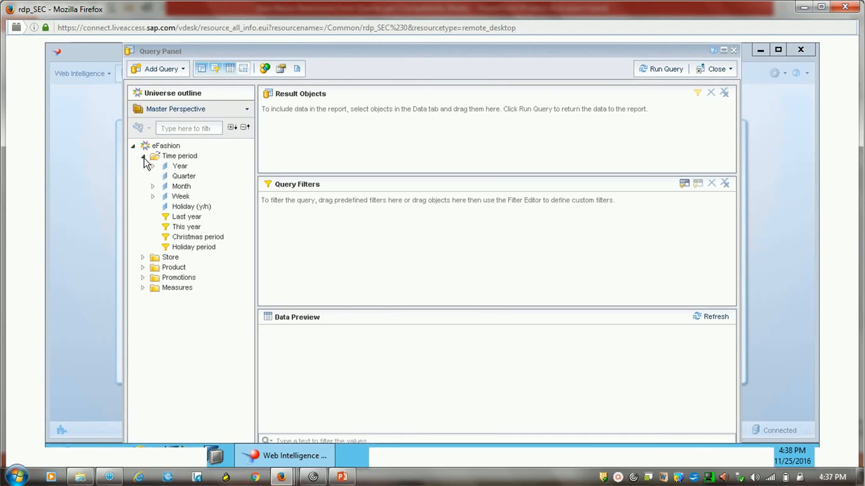
double_click(179, 167)
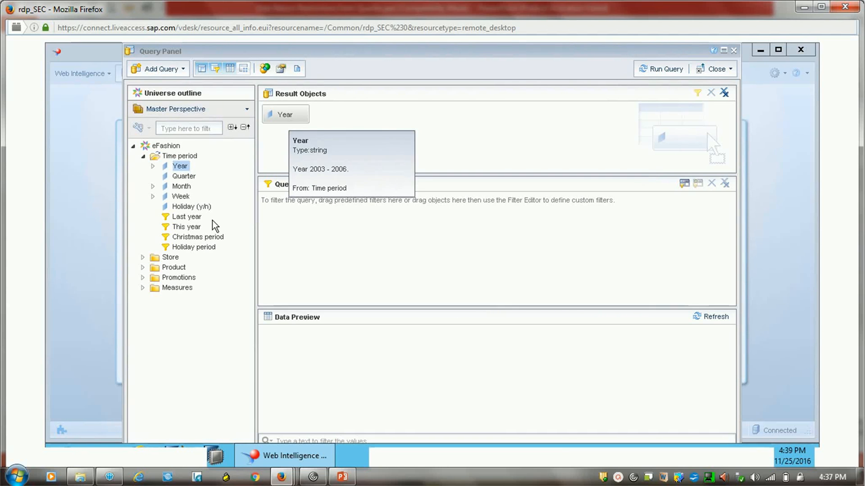
left_click(142, 257)
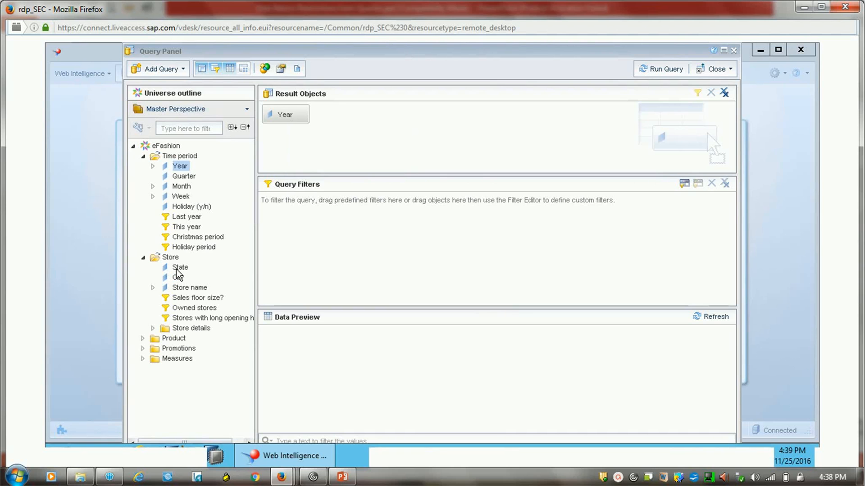
mouse_move(178, 268)
left_mouse_down()
mouse_move(278, 201)
mouse_move(344, 95)
mouse_move(338, 113)
left_mouse_up()
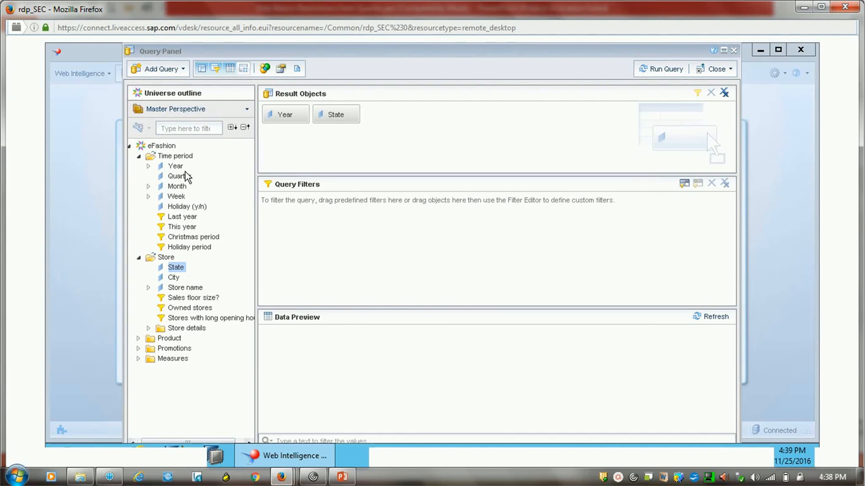
left_click(138, 359)
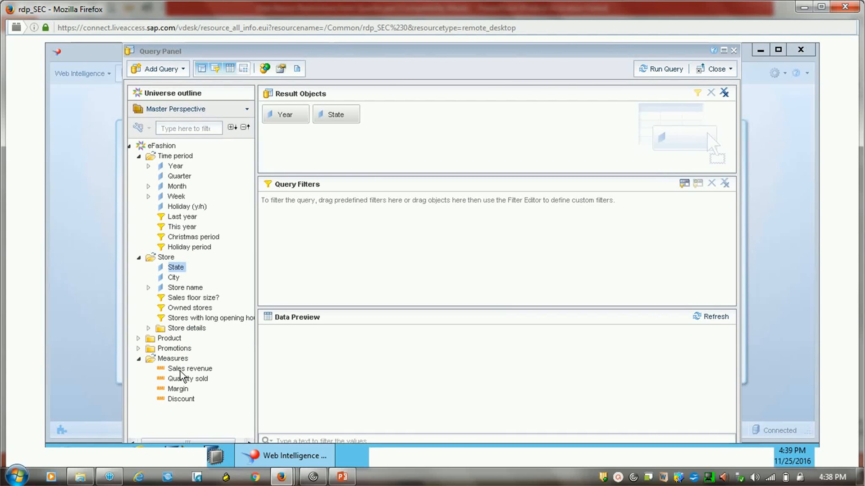
left_click_drag(180, 370, 405, 129)
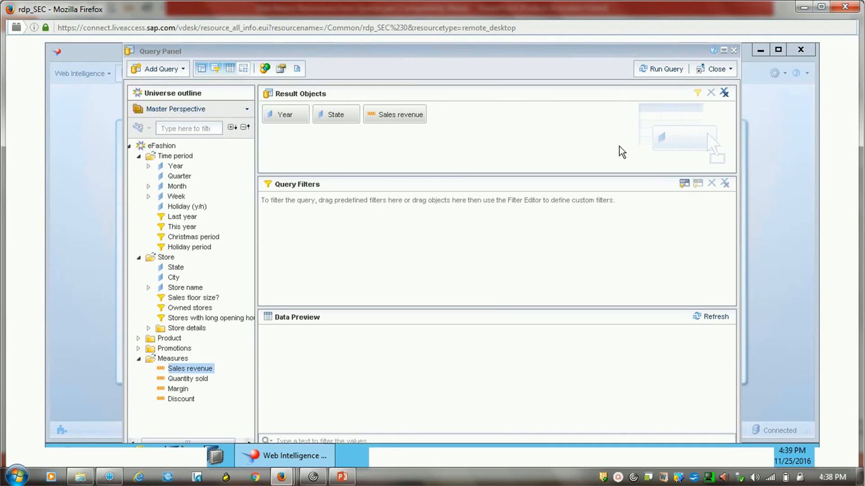
left_click(667, 72)
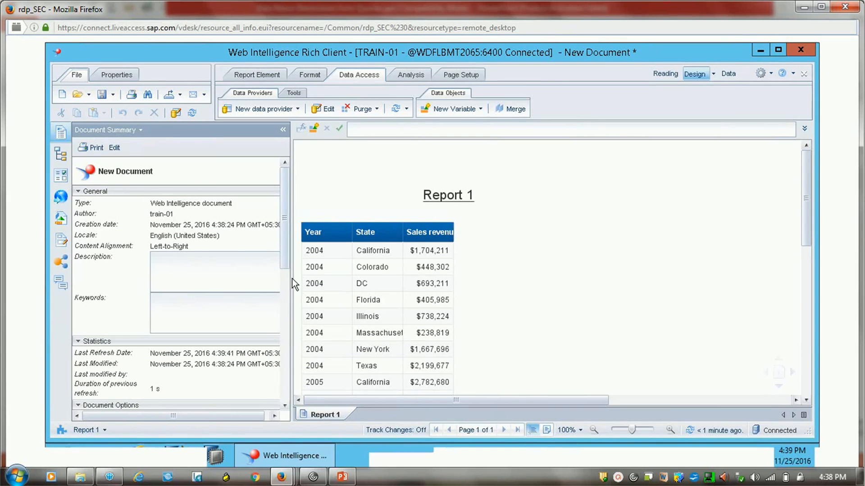
- Narrow the Document Summary area to about half its width to give the report table more room
left_click_drag(292, 285, 213, 287)
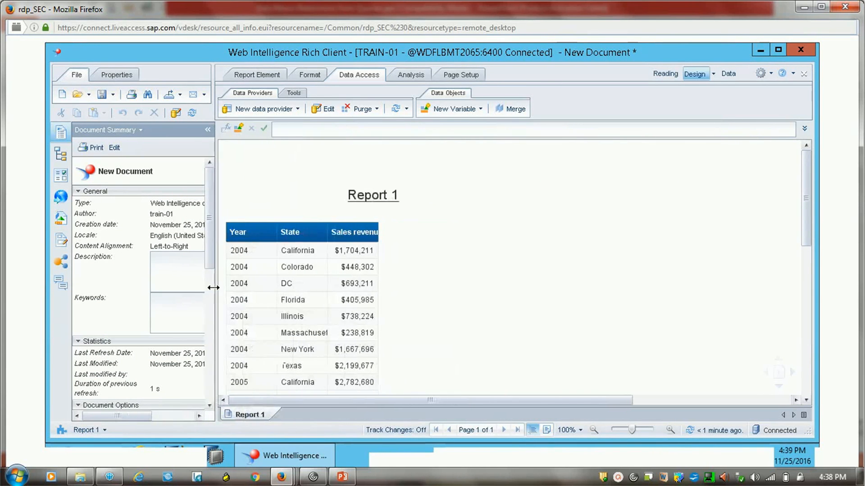
left_click(329, 254)
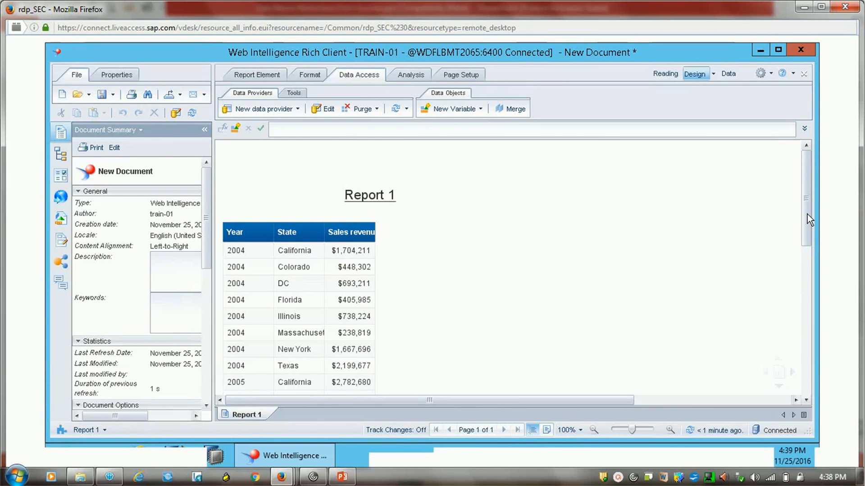
mouse_move(808, 213)
left_mouse_down()
mouse_move(810, 273)
mouse_move(806, 208)
left_mouse_up()
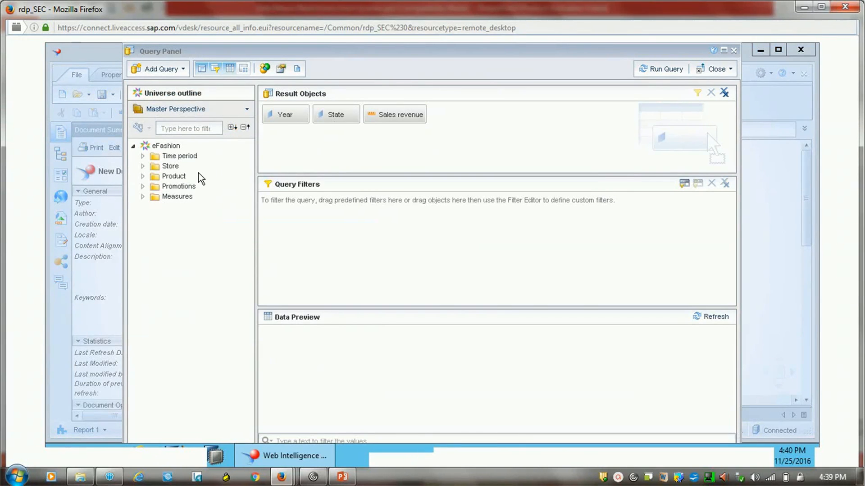
- Add State from the Store folder as a query filter with the Equal to operator
left_click(142, 166)
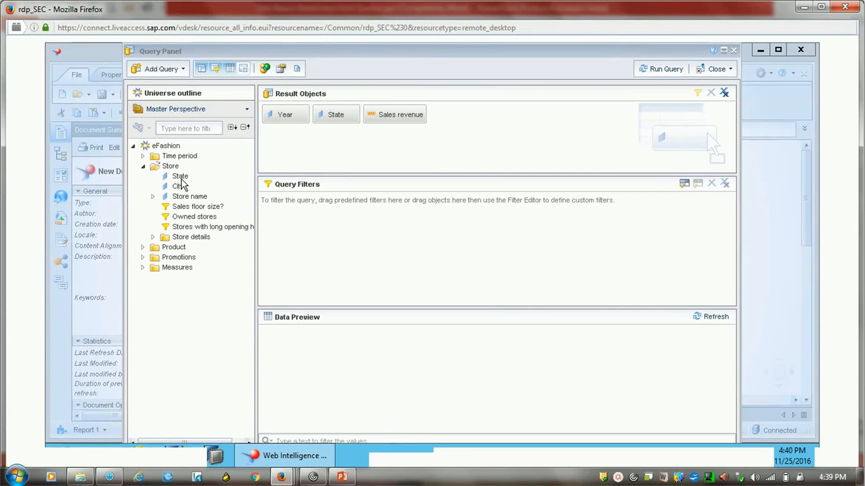
left_click_drag(179, 177, 367, 238)
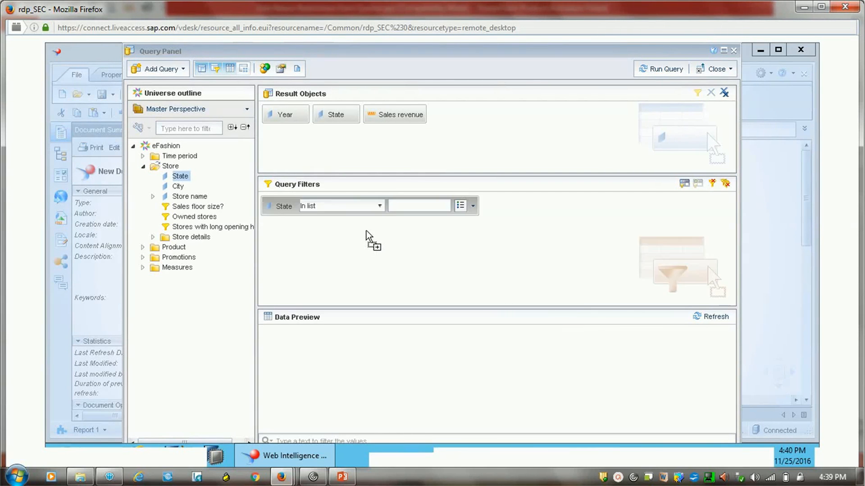
left_click(379, 206)
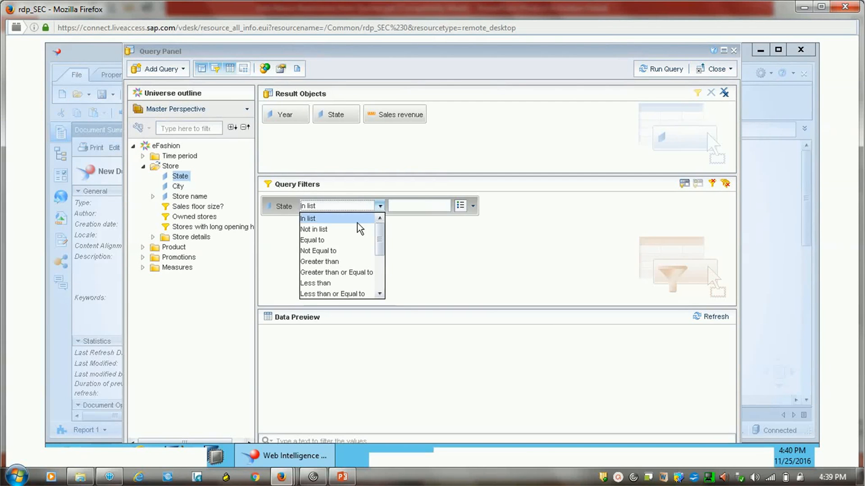
left_click(329, 244)
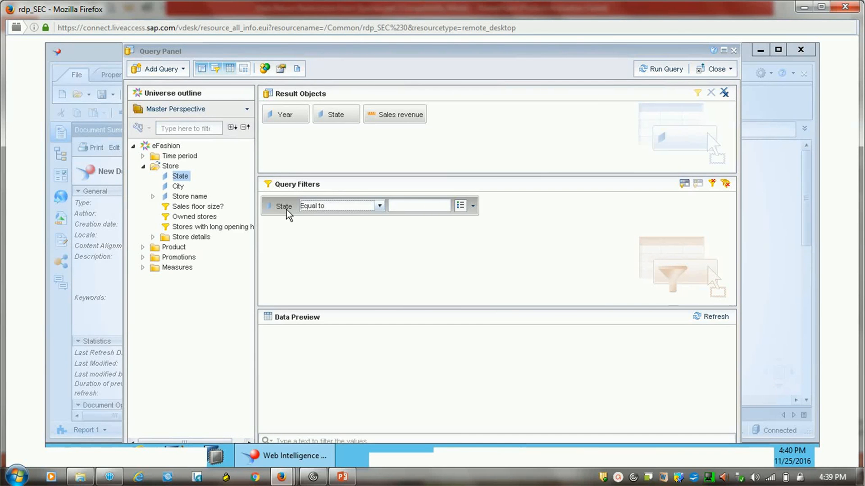
left_click(380, 206)
left_click_drag(381, 239, 382, 220)
left_click(421, 208)
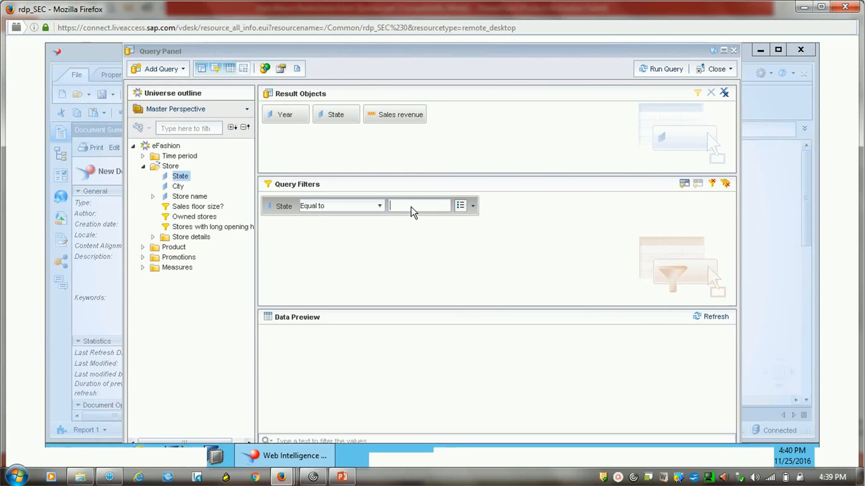
- Set the State filter's value to Florida from the list of values and run the query
left_click(472, 207)
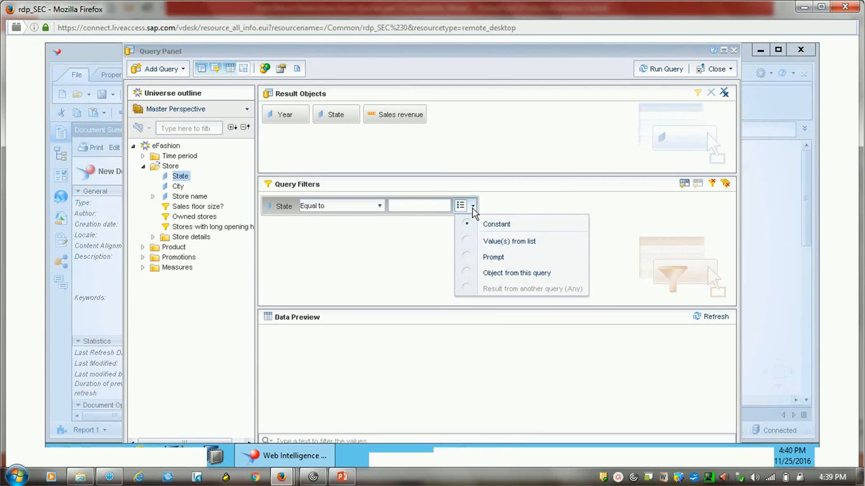
left_click(515, 247)
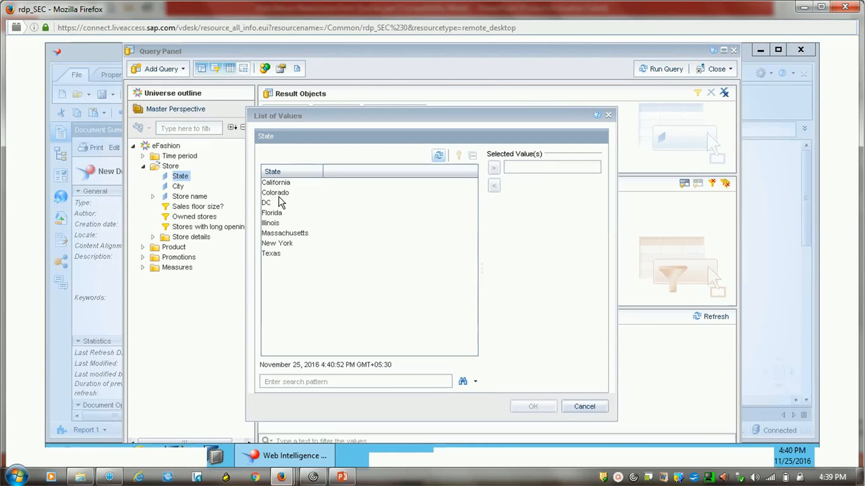
double_click(276, 213)
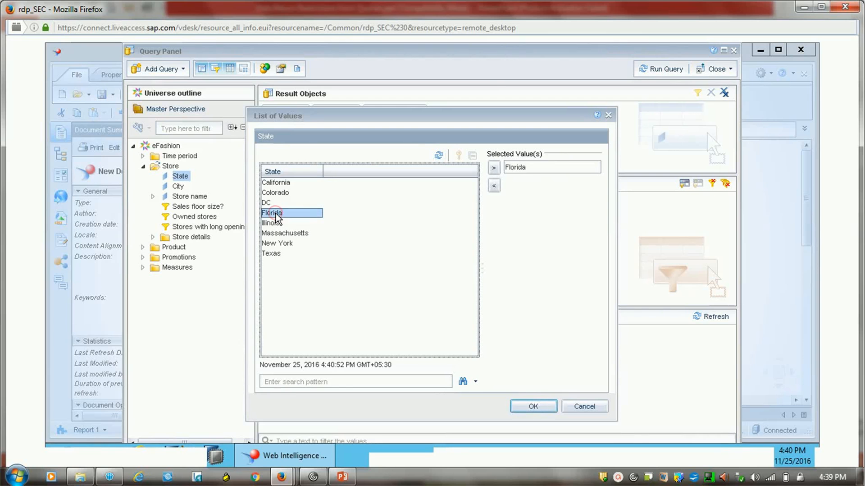
left_click(531, 407)
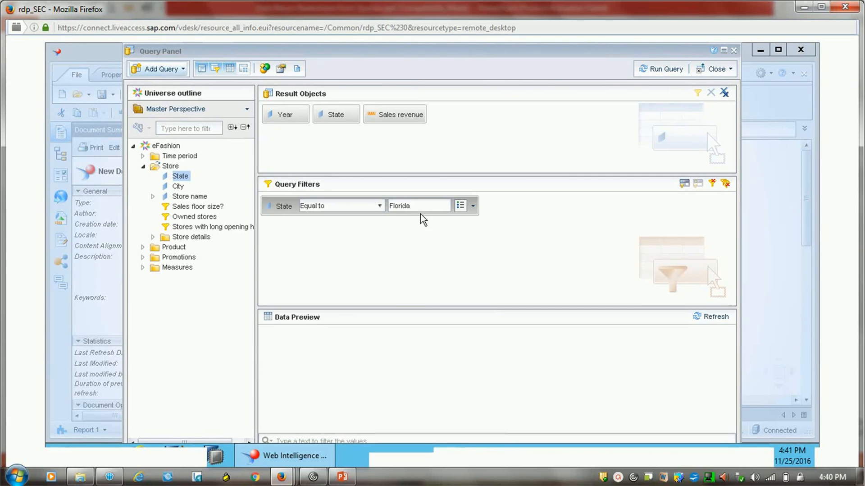
left_click(659, 69)
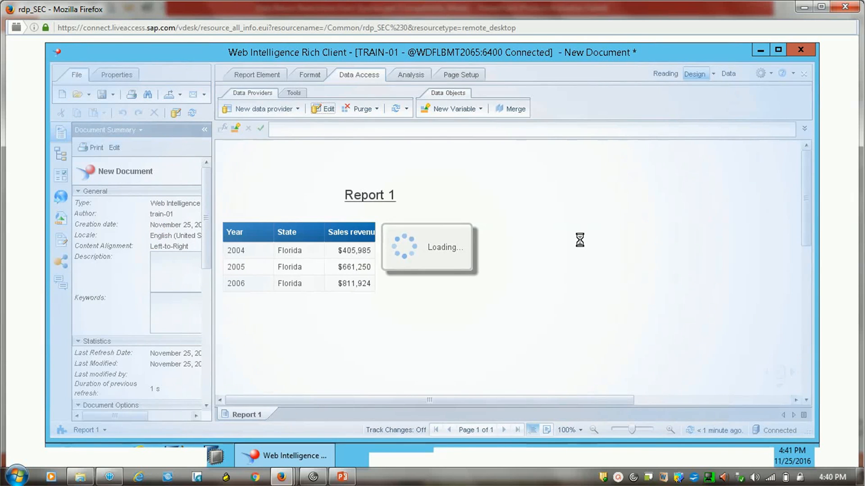
- Open the report's query for editing again and change the State filter's operator to In list
left_click(298, 255)
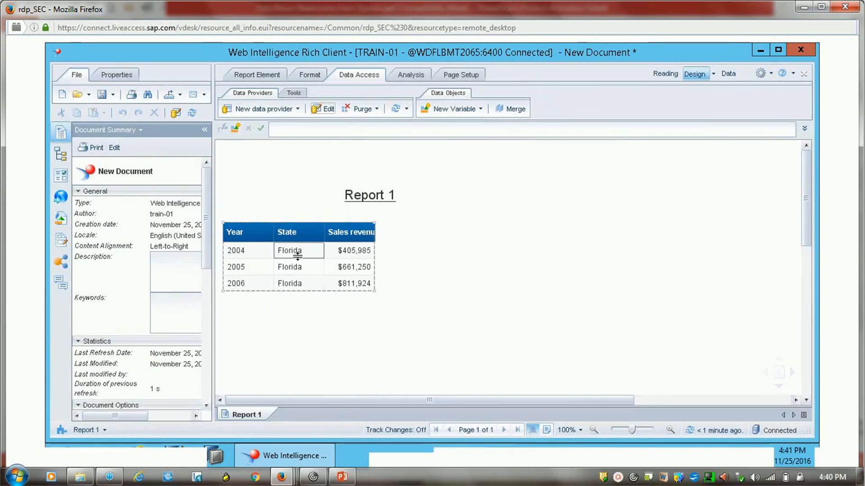
left_click(298, 257)
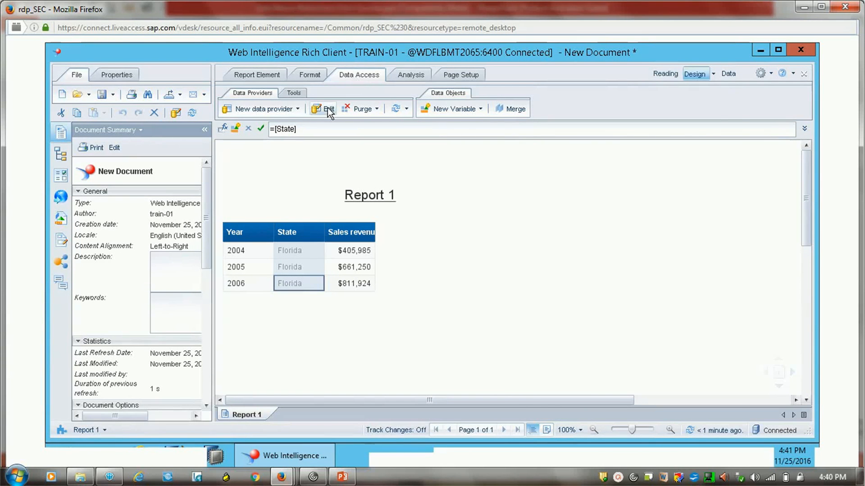
left_click(328, 110)
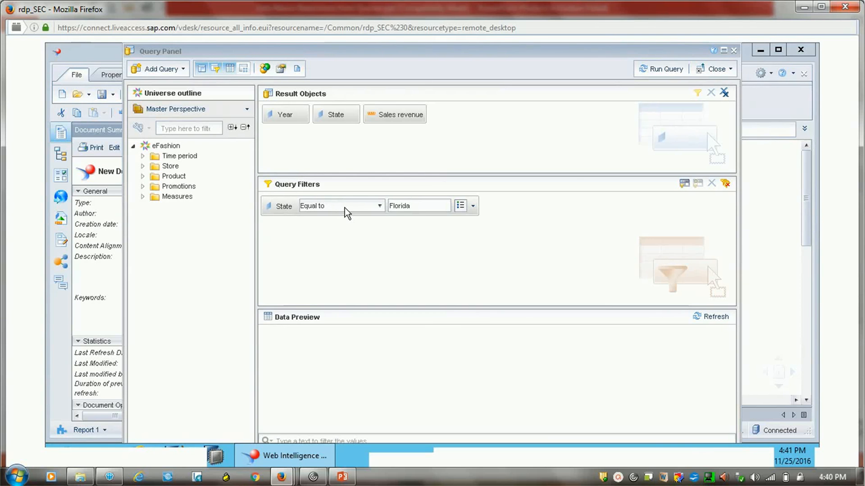
left_click(380, 205)
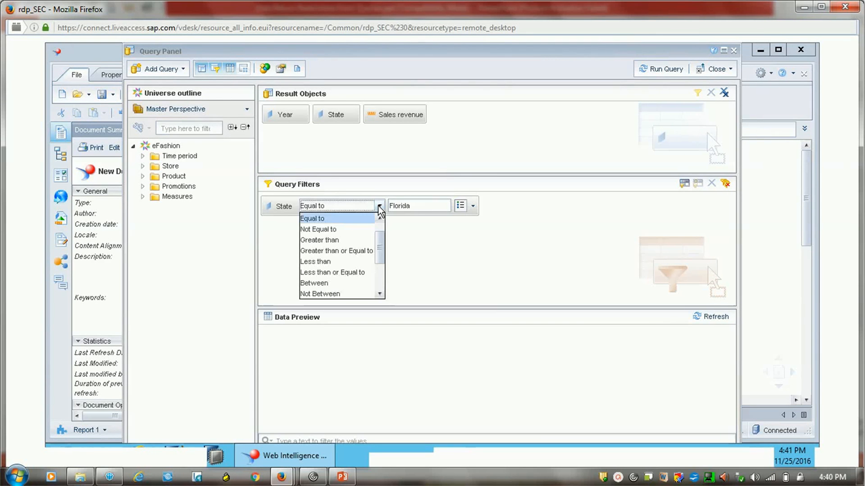
mouse_move(383, 234)
left_mouse_down()
mouse_move(380, 289)
mouse_move(380, 219)
left_mouse_up()
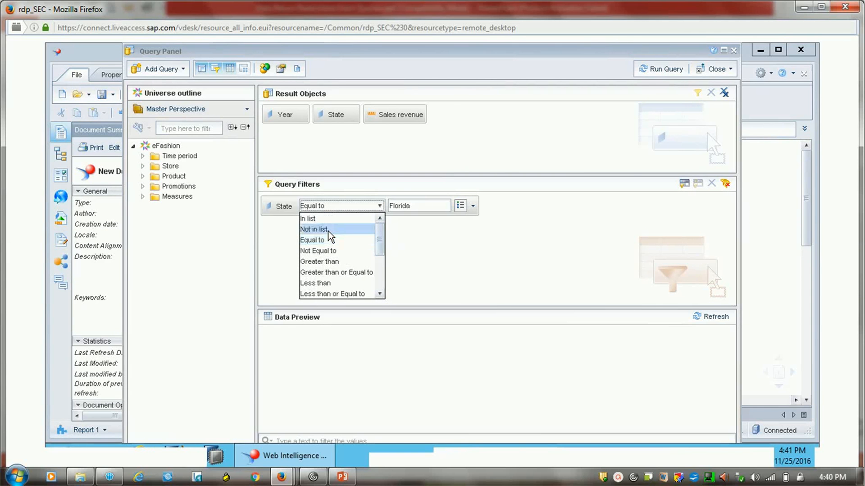
left_click(323, 222)
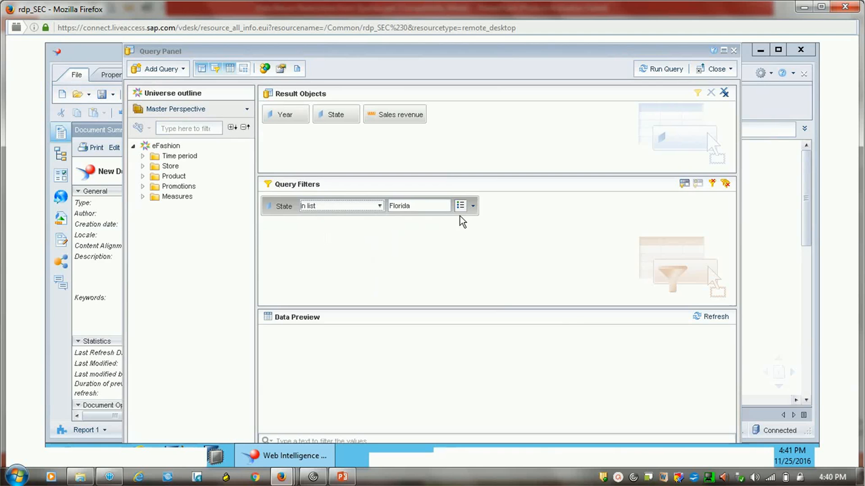
- Open the list of values for the State filter and remove Florida from its selected values
left_click(473, 205)
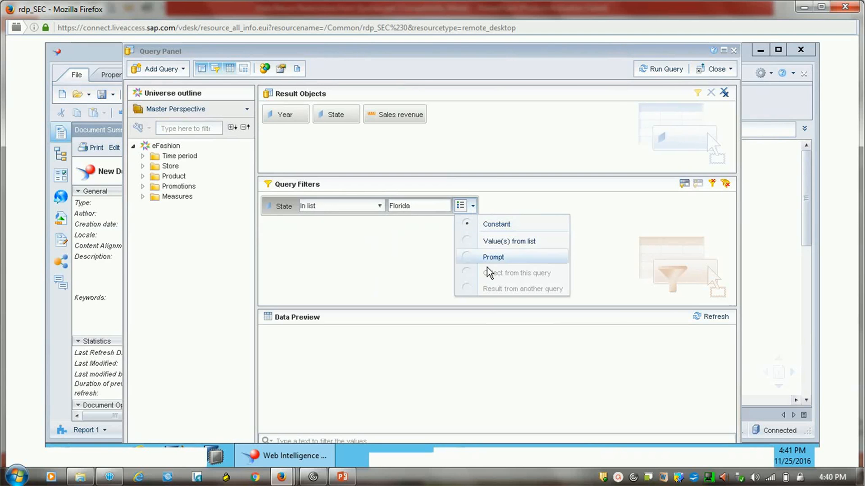
left_click(496, 242)
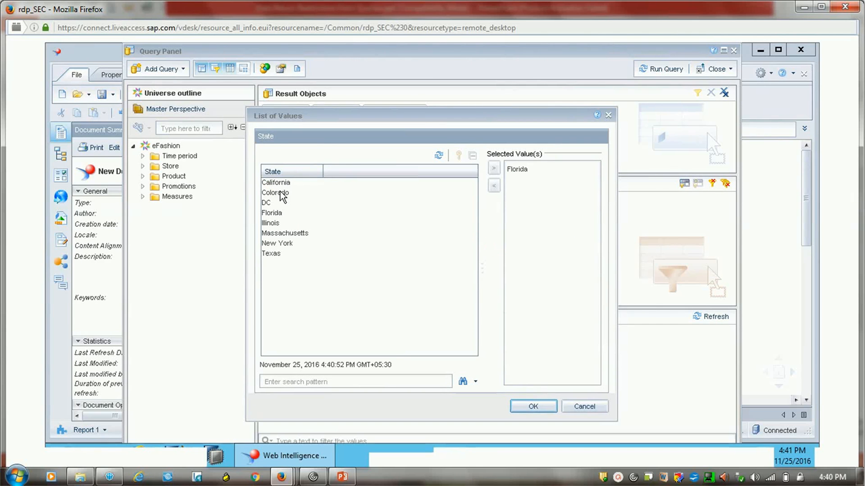
left_click(517, 169)
left_click(496, 187)
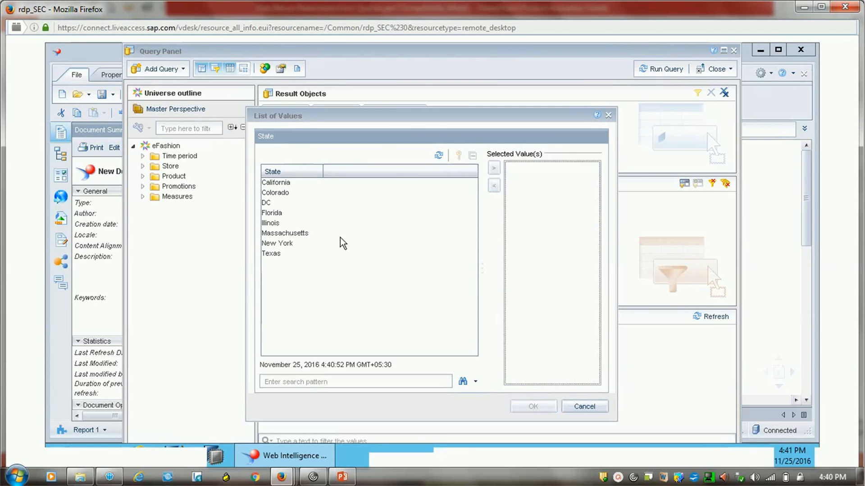
- Add New York, Texas and Colorado as the State filter's selected values and confirm the list
left_click(273, 244)
double_click(272, 244)
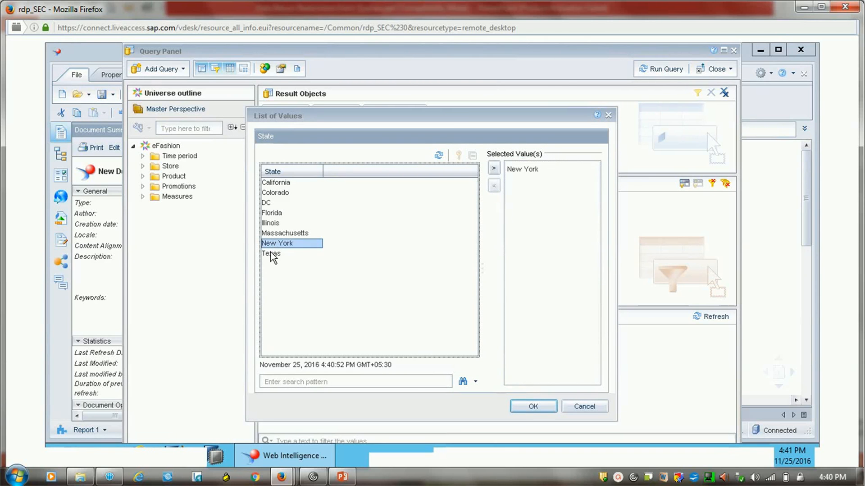
double_click(271, 254)
left_click(273, 204)
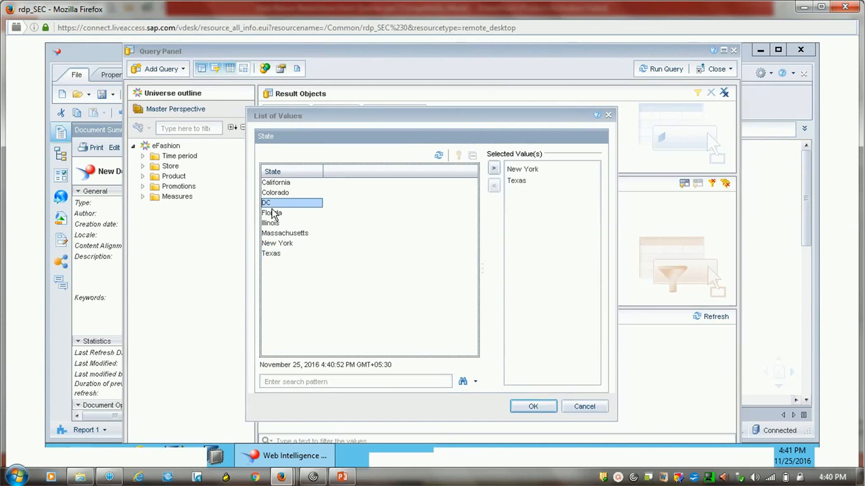
left_click(278, 192)
double_click(278, 192)
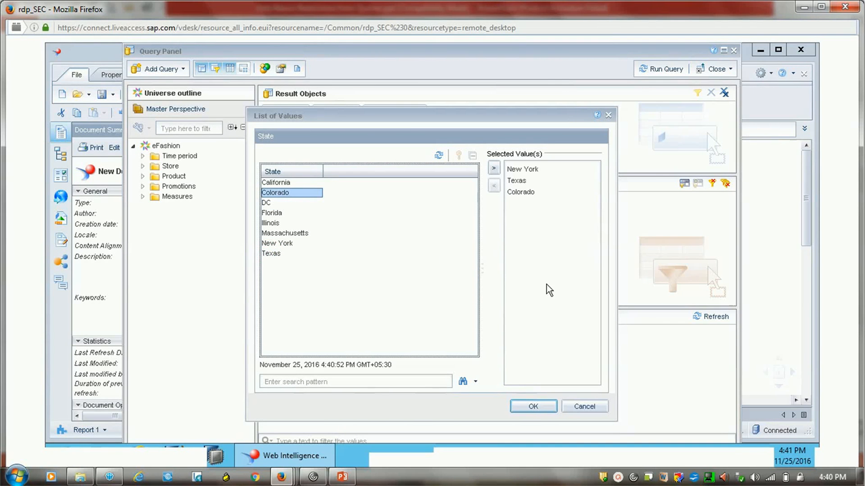
left_click(534, 406)
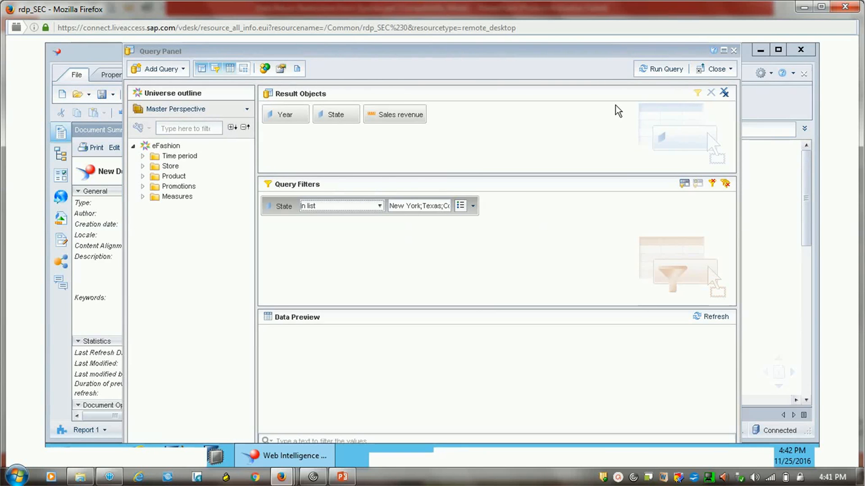
- Run the query and review the report's rows for the selected states
left_click(661, 70)
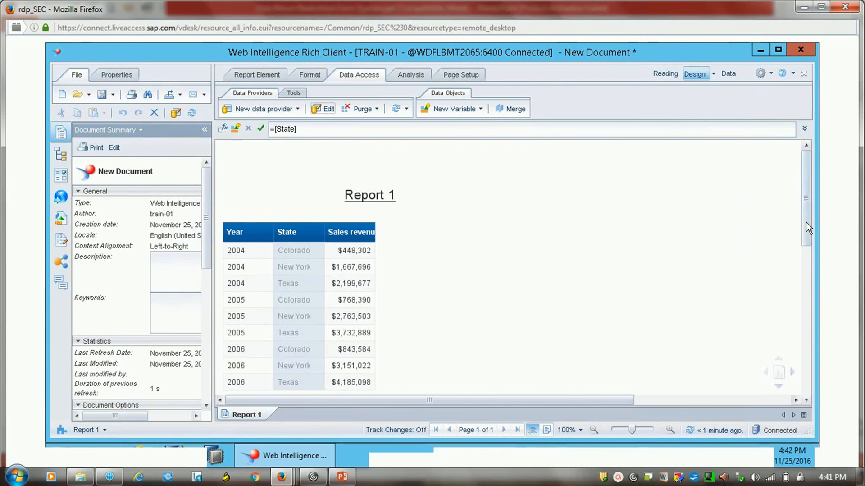
left_click_drag(807, 222, 807, 237)
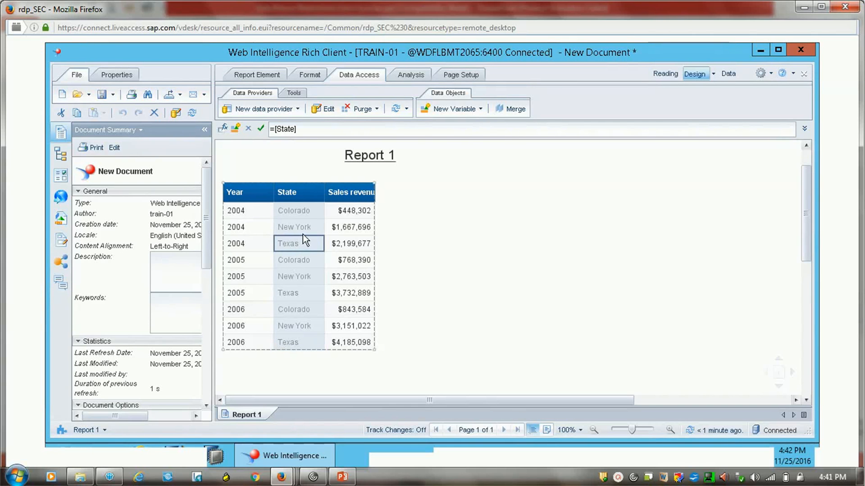
left_click(301, 264)
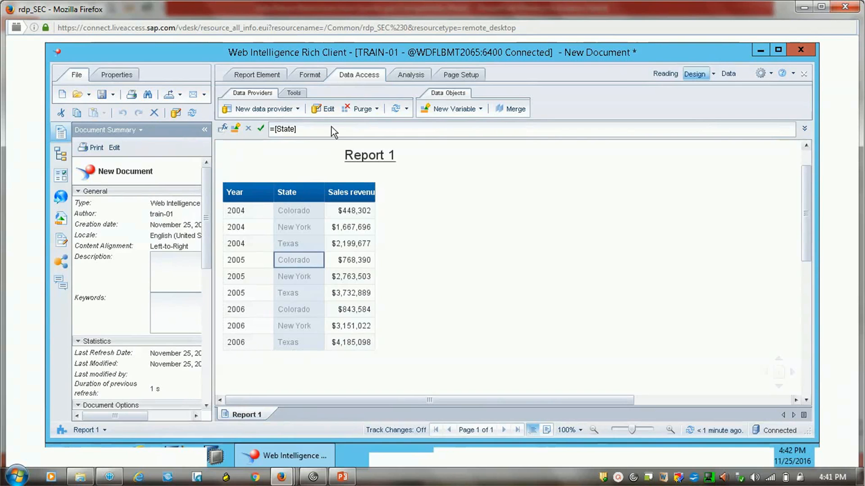
- Reopen the report's query, remove the State filter and run the query without any filter
left_click(323, 111)
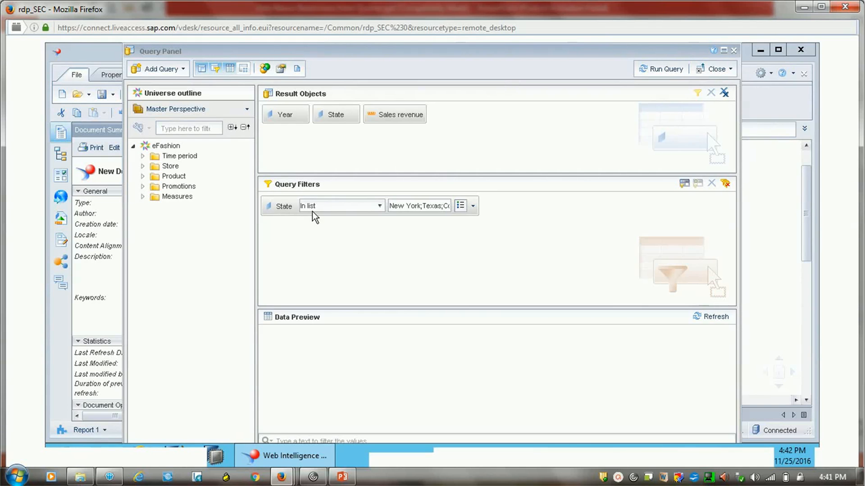
left_click(283, 211)
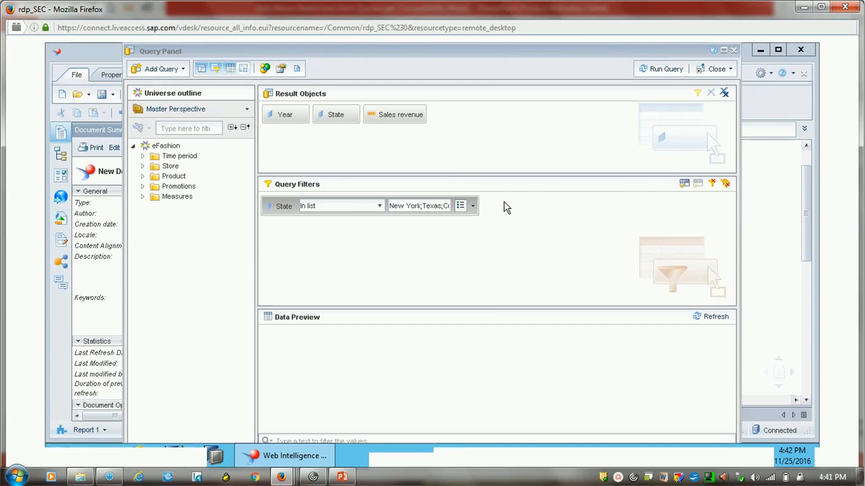
left_click(713, 185)
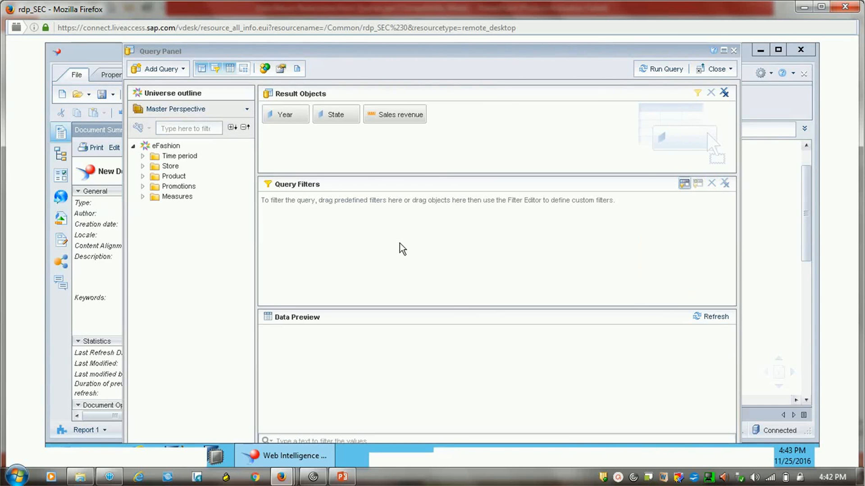
left_click(662, 69)
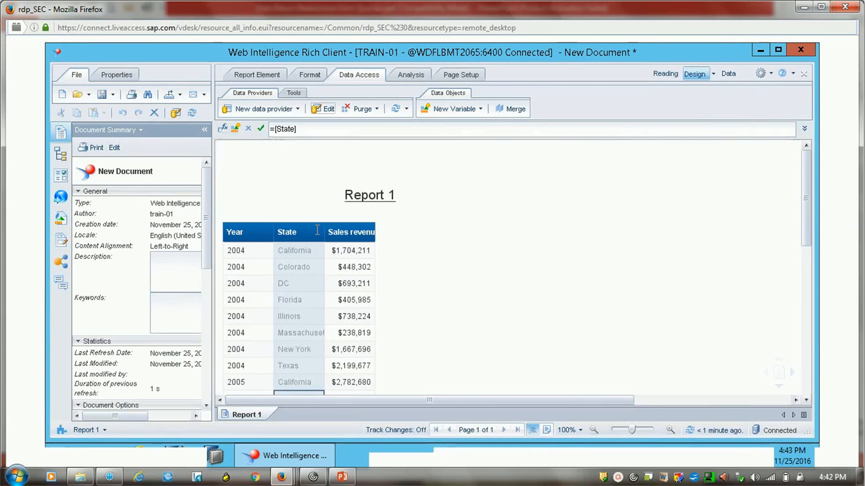
left_click_drag(807, 231, 814, 147)
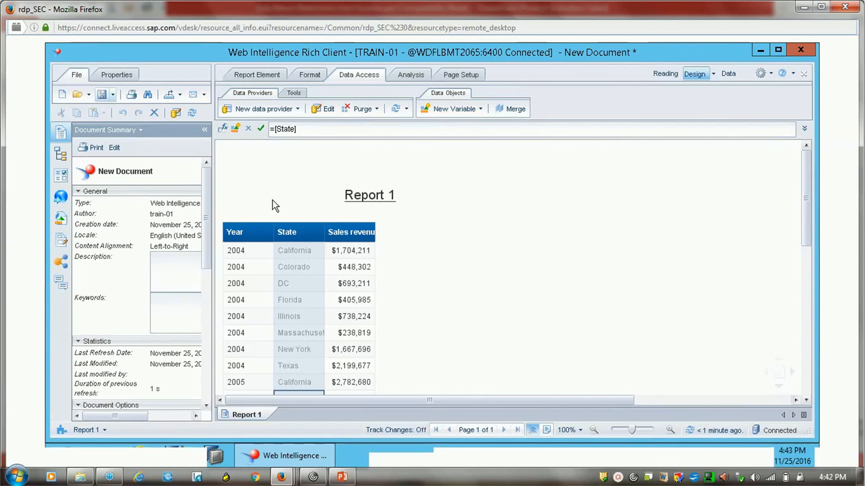
- Save the document in the userDocs folder as SingleValueAndMultiValueQueryFilter.wid
key("ctrl+s")
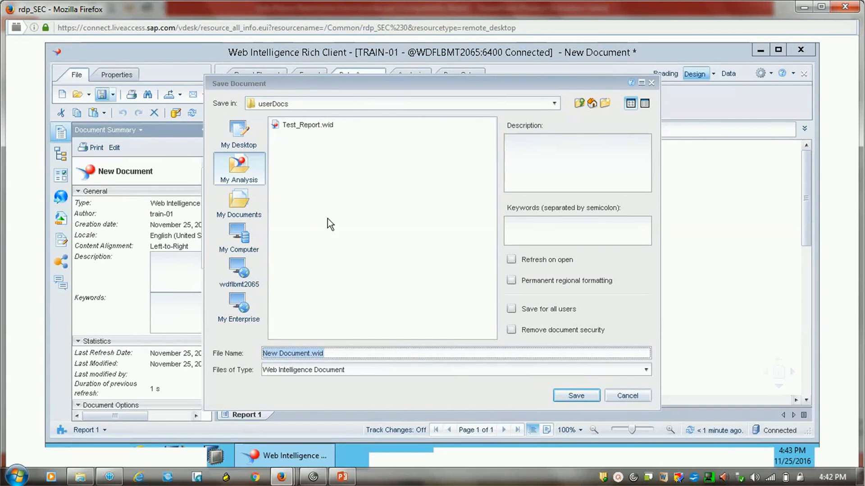
left_click(311, 353)
key("shift+Home")
key("BackSpace")
type("Single")
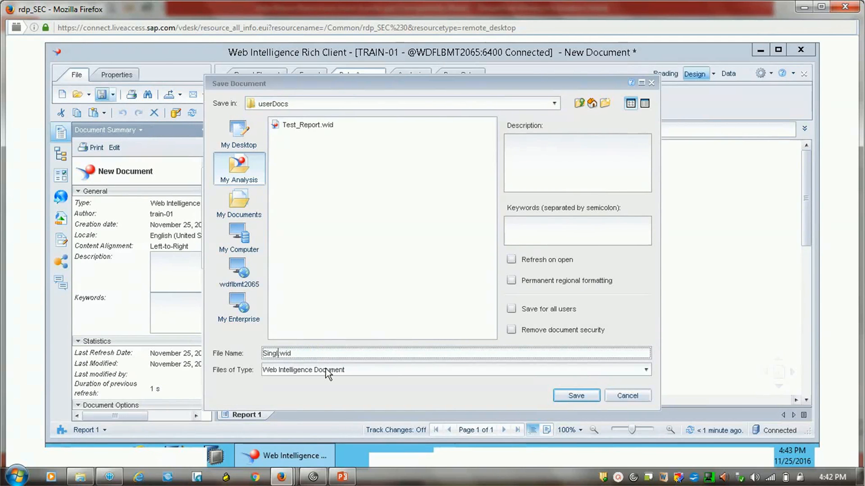
type("Value")
type("And")
type("Multi")
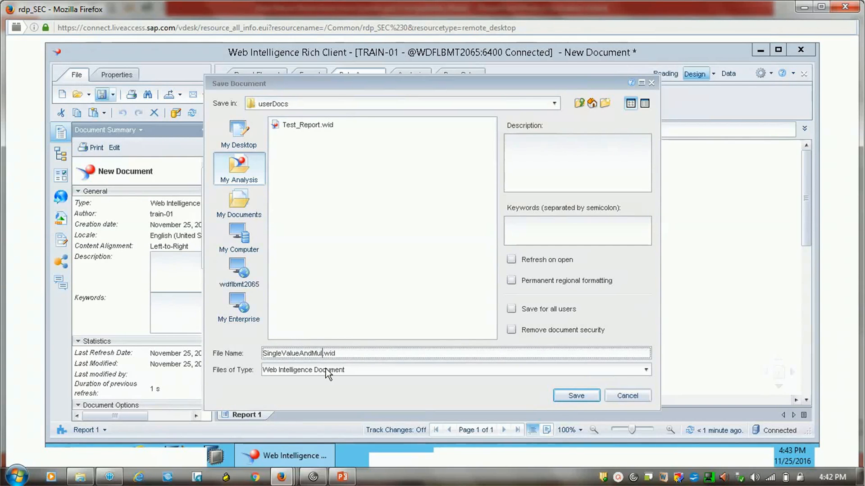
type("Value")
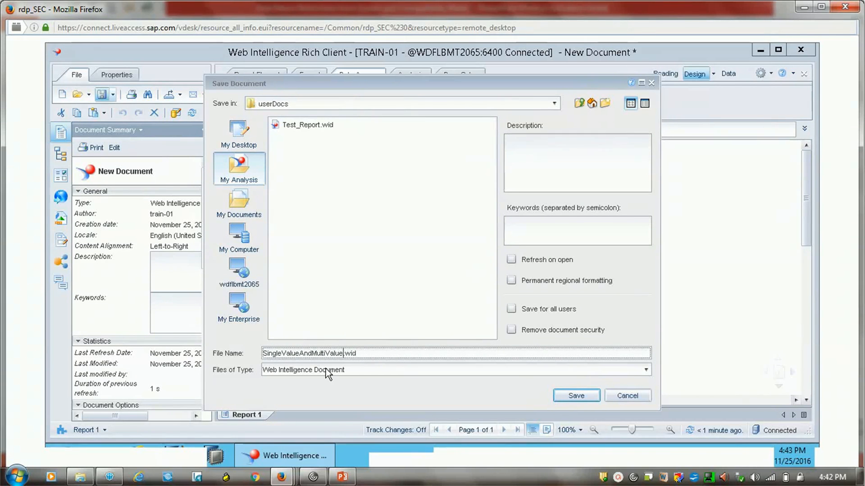
type("QueryFilter")
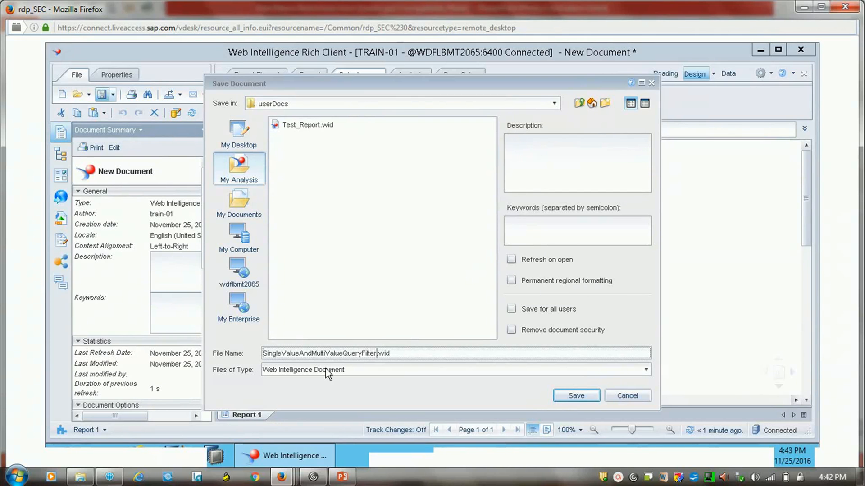
left_click(575, 392)
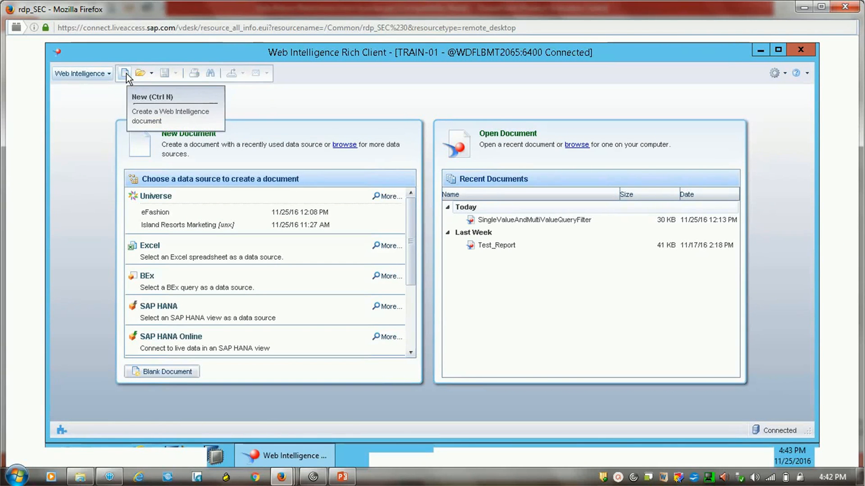
- Create a new document with the Island Resorts Marketing.unx universe as its data source
left_click(125, 73)
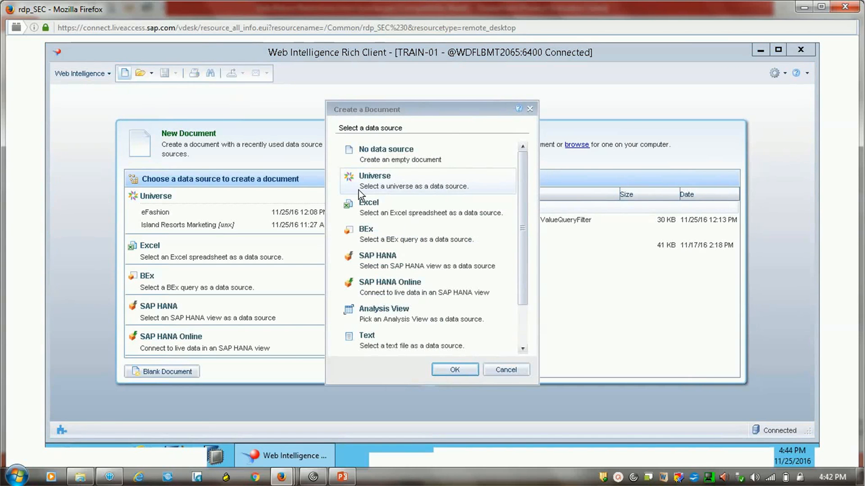
left_click(467, 370)
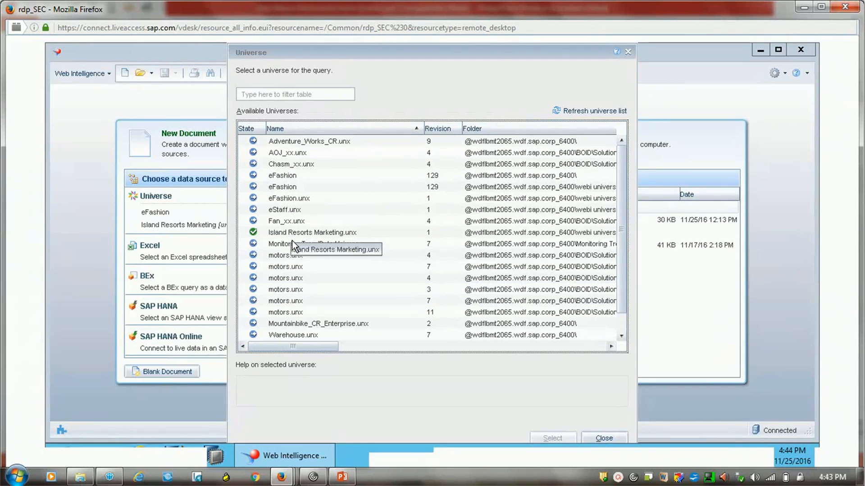
left_click(322, 232)
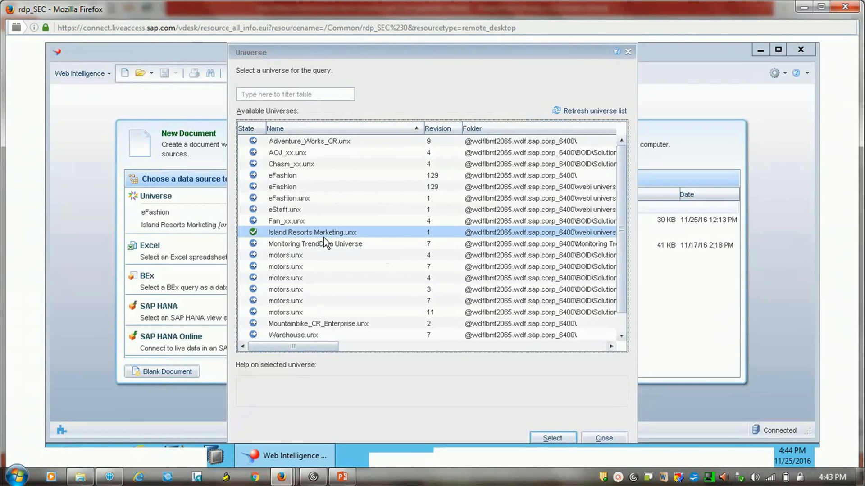
left_click(559, 440)
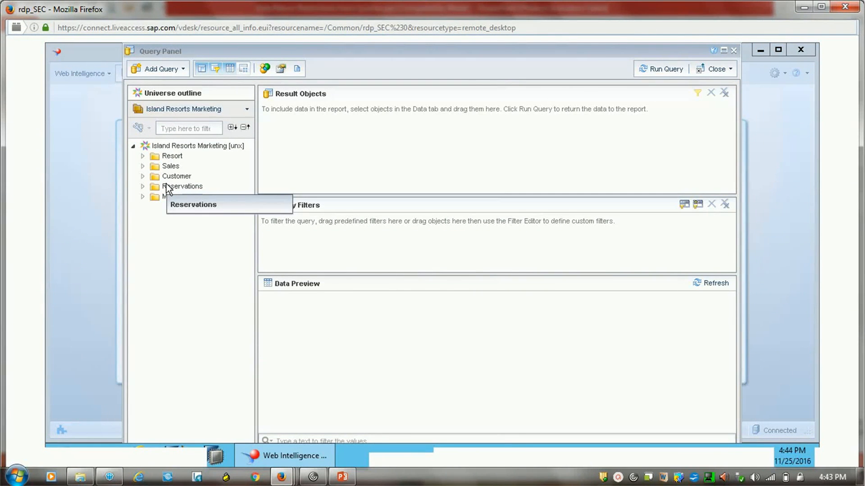
- Add Sales Person from the Sales folder and Sales Revenue from Measures as result objects, and run the query
left_click(144, 157)
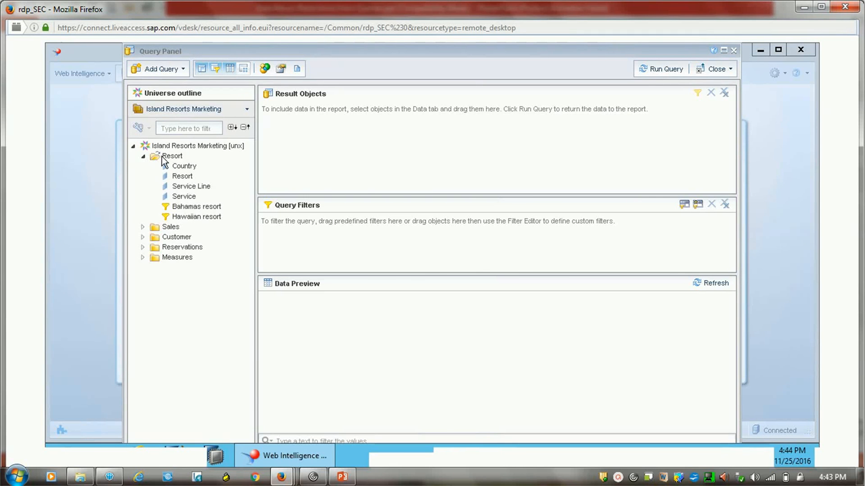
left_click(162, 156)
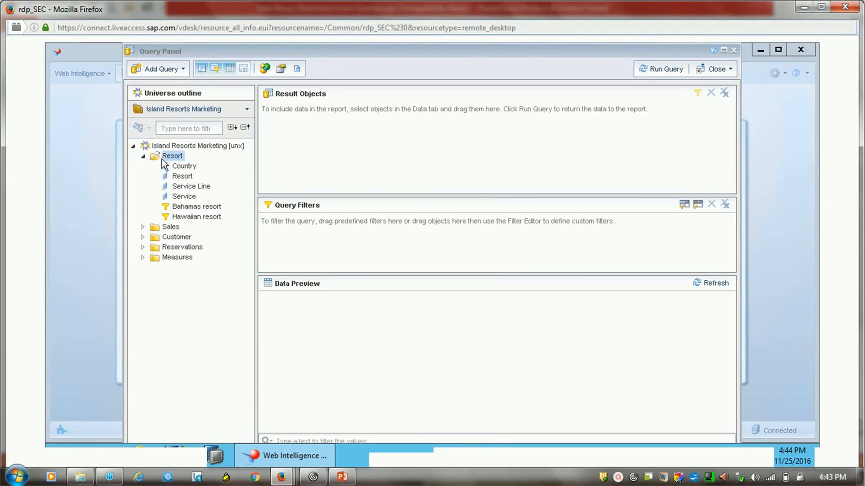
left_click(143, 227)
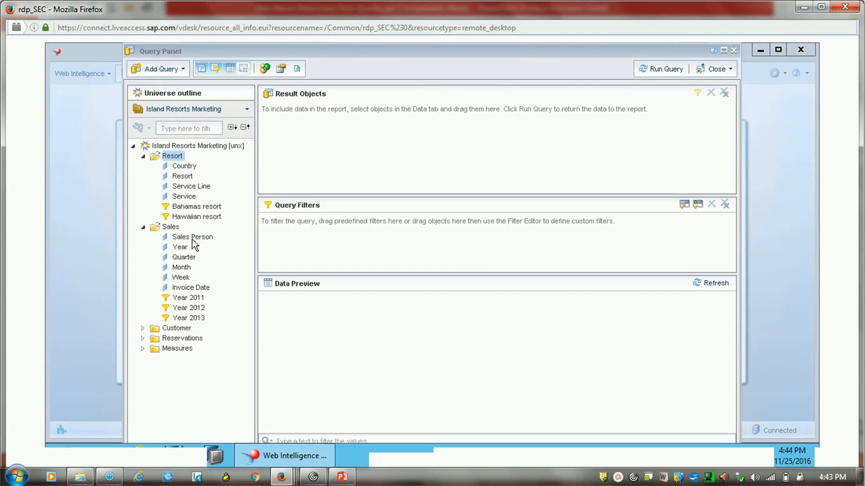
left_click_drag(192, 241, 318, 130)
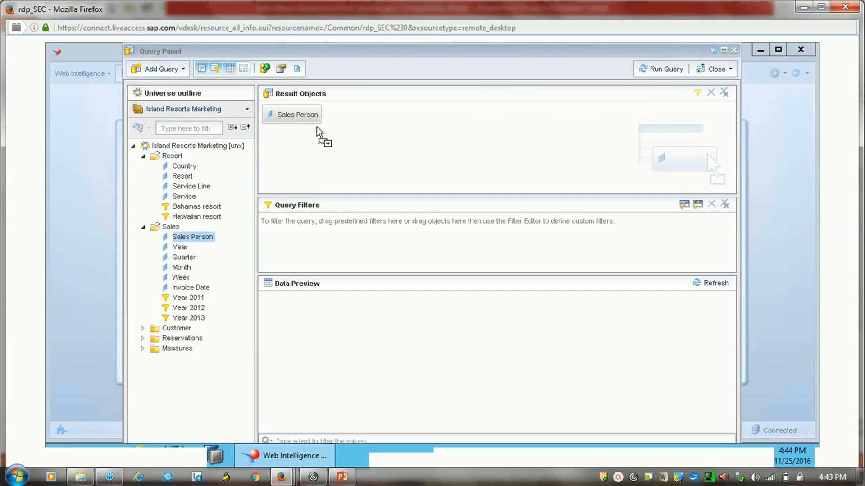
left_click(144, 349)
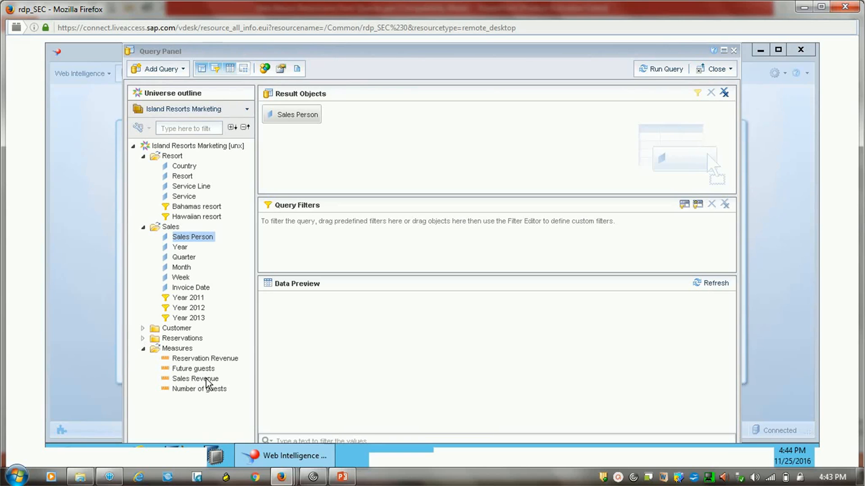
left_click_drag(203, 383, 387, 133)
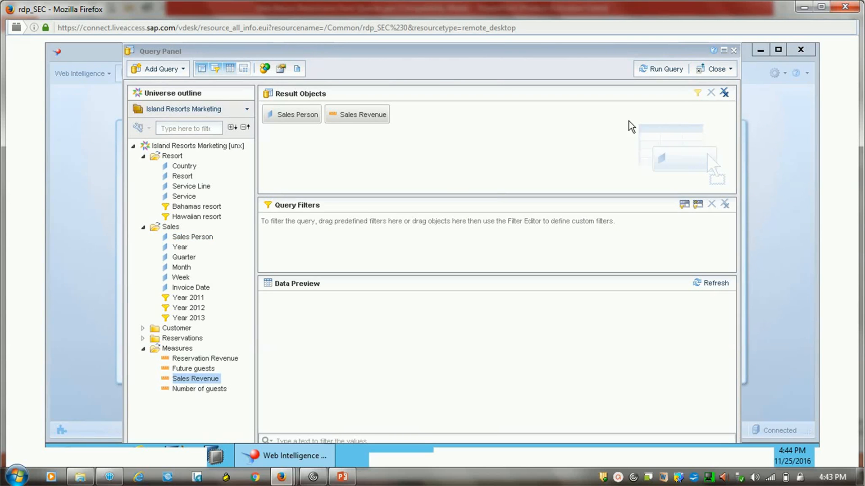
left_click(661, 69)
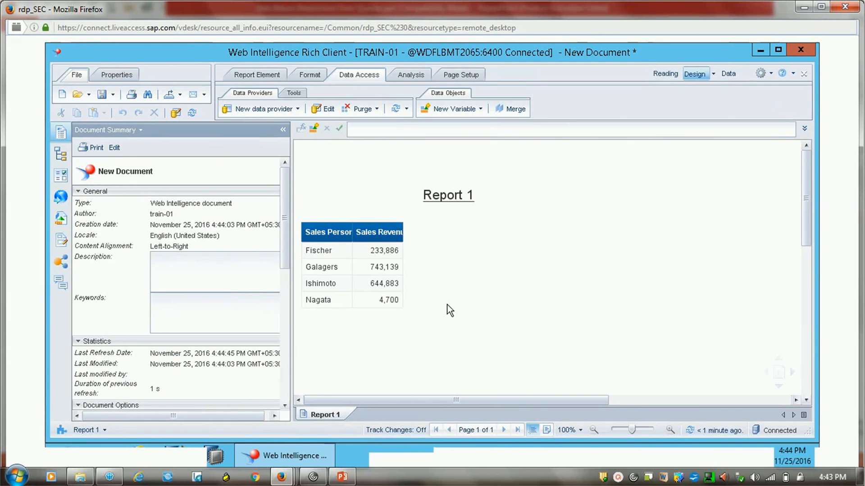
- Reopen the query and add Invoice Date from the Sales folder as a query filter with the Between operator
left_click(318, 259)
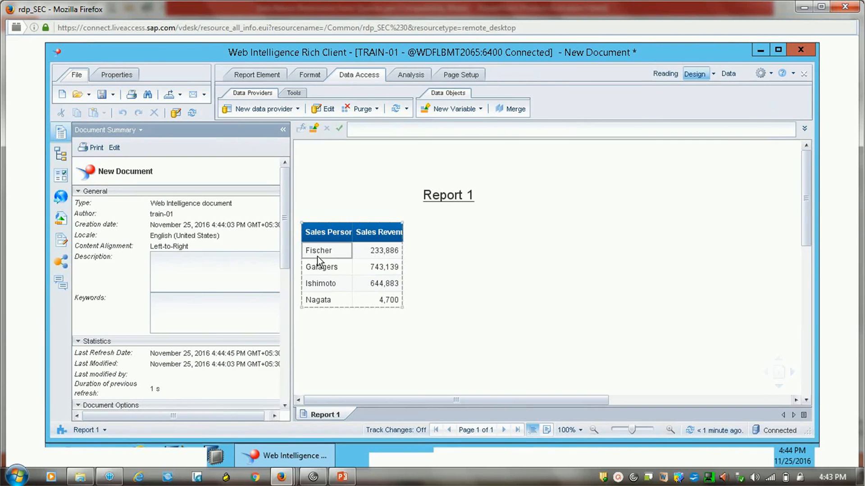
left_click(317, 266)
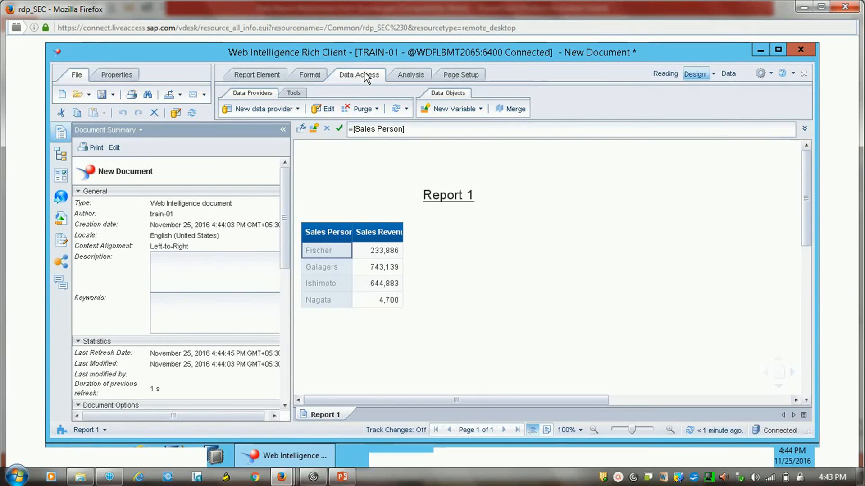
left_click(323, 110)
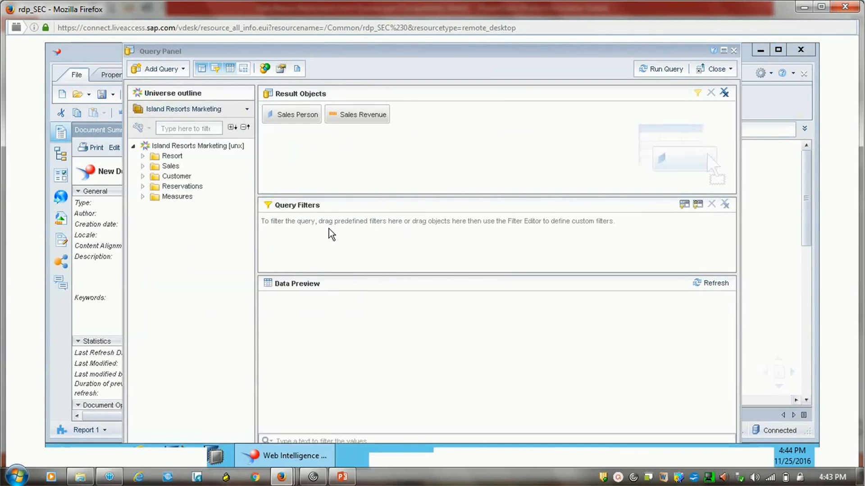
left_click(143, 166)
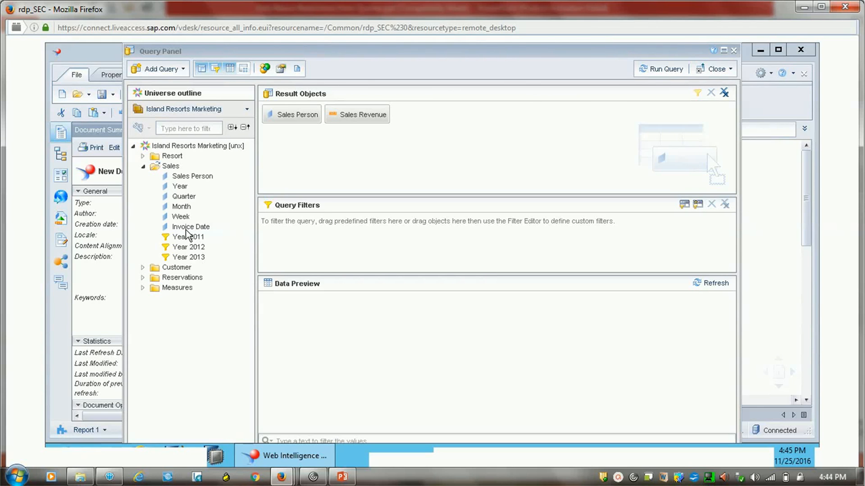
left_click_drag(182, 228, 299, 246)
left_click(400, 227)
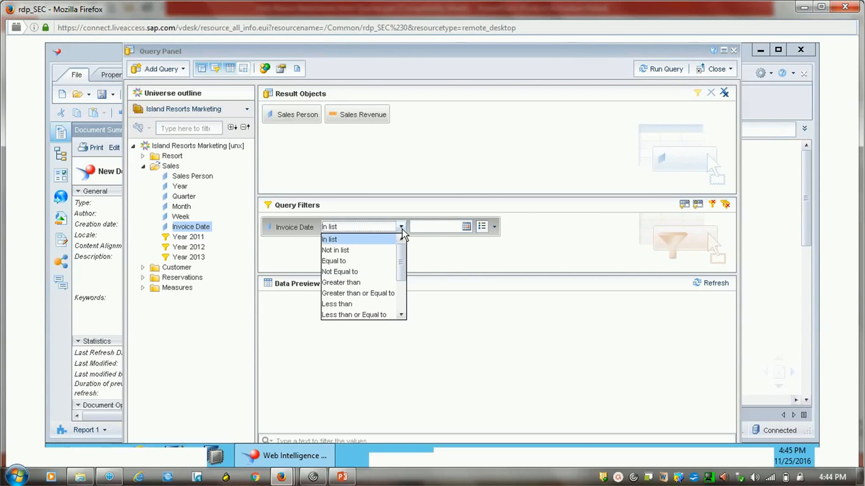
scroll(402, 292, "down", 2)
scroll(401, 296, "down", 1)
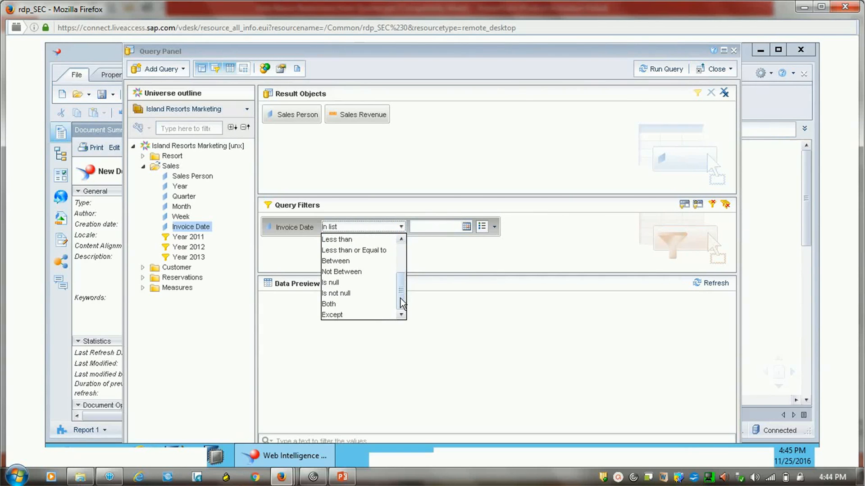
left_click(340, 260)
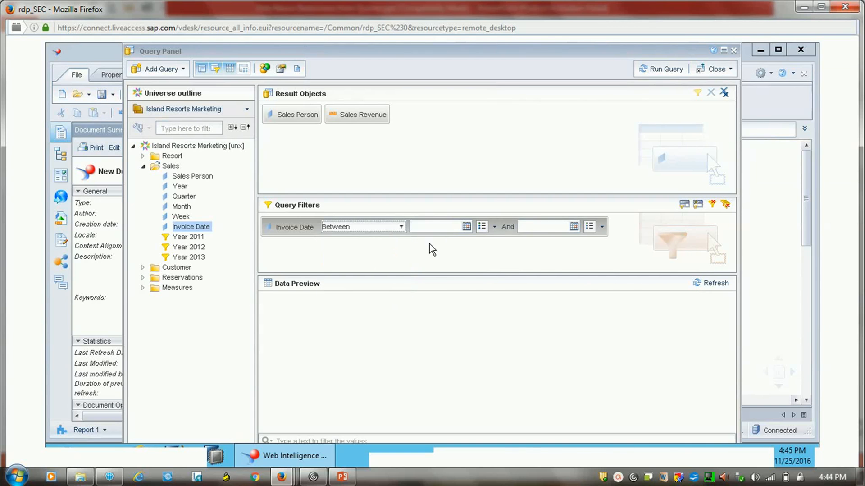
- Set the start date of the Invoice Date filter to 4/1/2011 12:00:00 AM
left_click(468, 228)
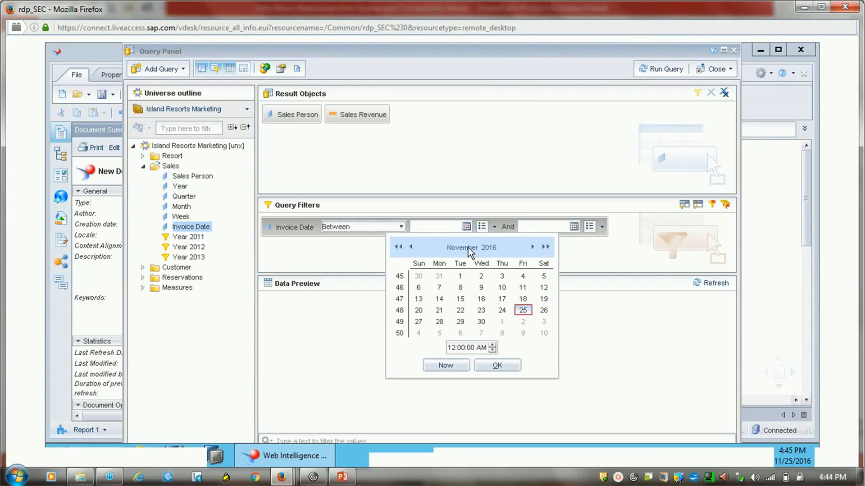
left_click(400, 247)
left_click(400, 247)
left_click(400, 246)
left_click(400, 247)
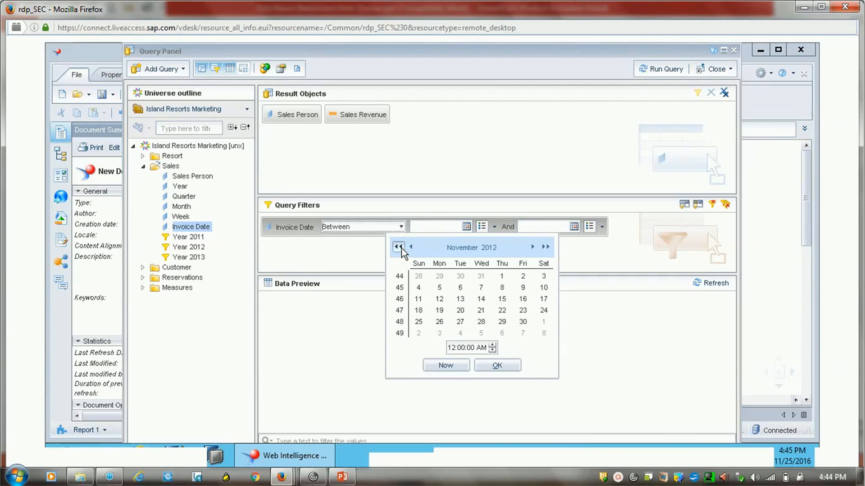
left_click(400, 247)
left_click(400, 247)
left_click(401, 246)
left_click(400, 246)
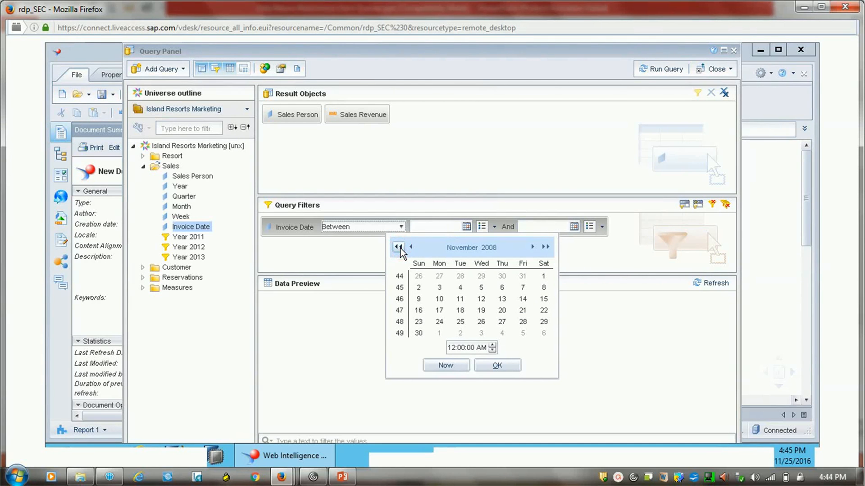
left_click(546, 247)
left_click(546, 247)
left_click(547, 247)
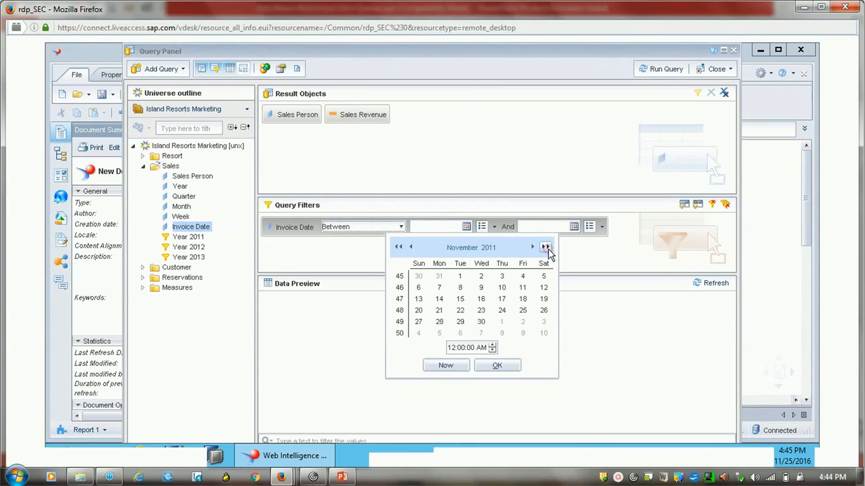
left_click(411, 246)
left_click(412, 247)
left_click(411, 246)
left_click(411, 247)
left_click(411, 246)
left_click(411, 247)
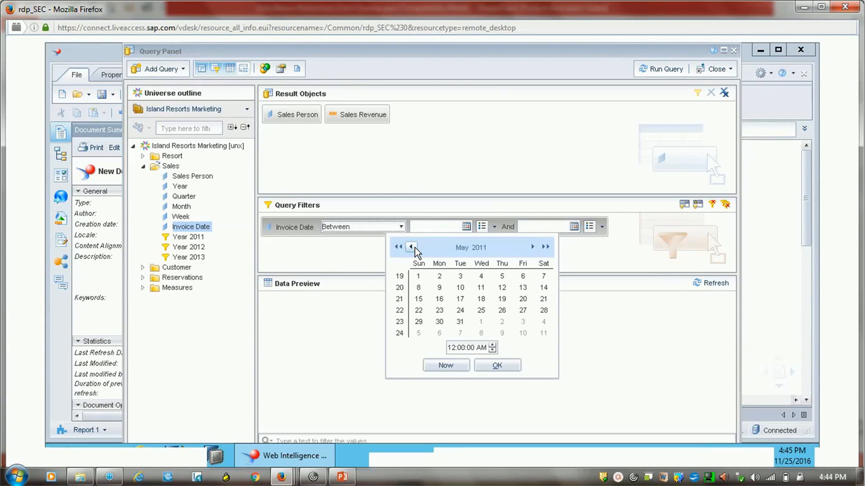
left_click(411, 247)
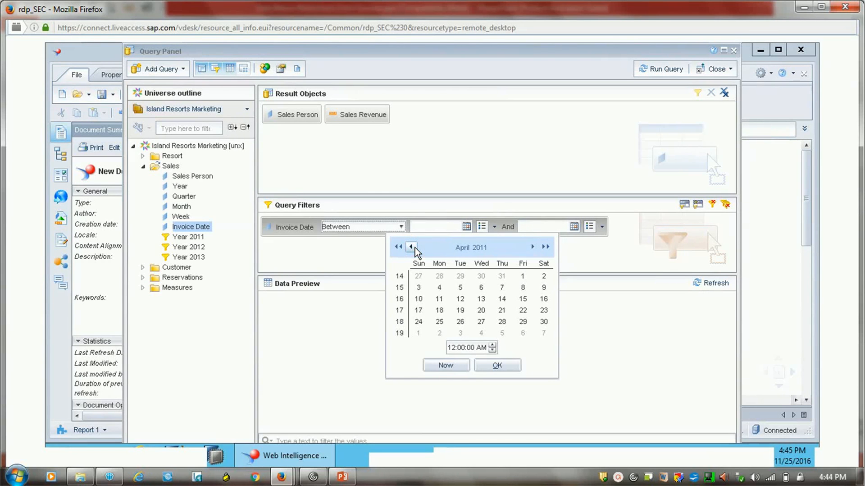
left_click(523, 276)
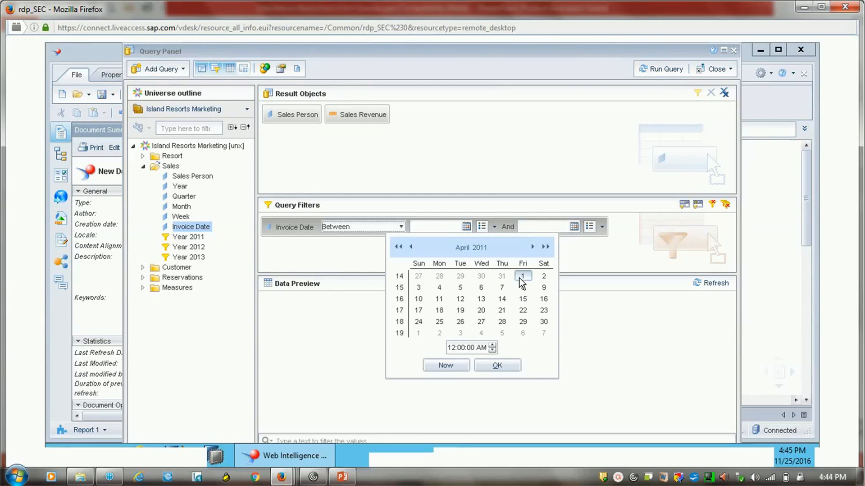
left_click(496, 365)
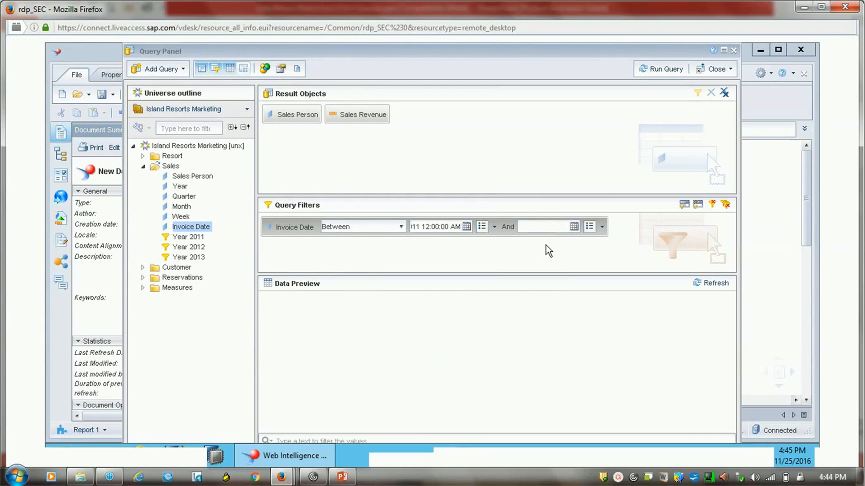
- Set the end date of the Invoice Date filter to 11/30/2011 12:00:00 AM
left_click(580, 230)
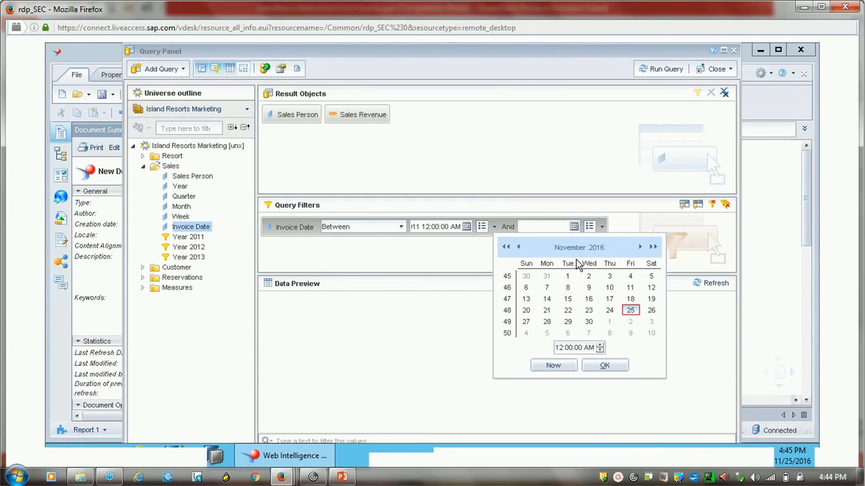
double_click(505, 247)
left_click(505, 246)
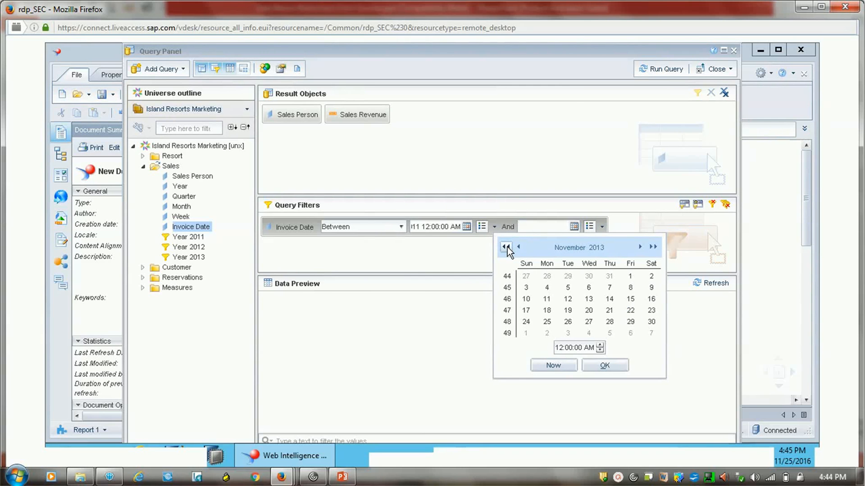
left_click(505, 246)
left_click(505, 246)
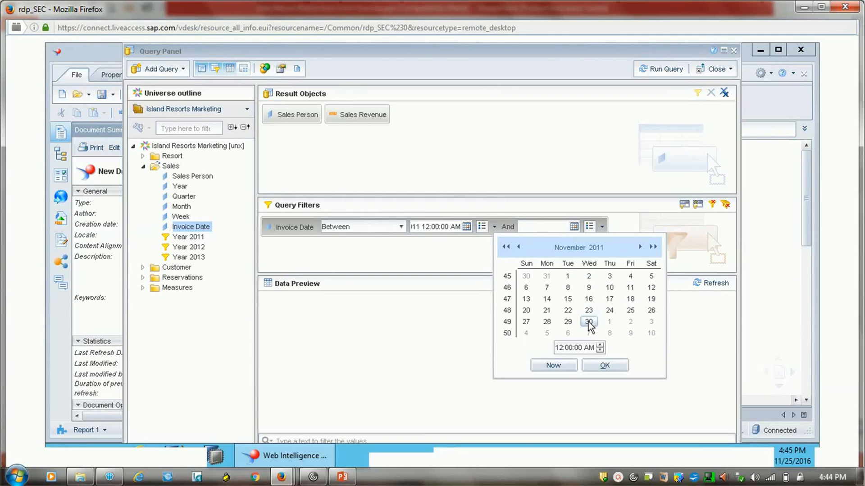
left_click(604, 365)
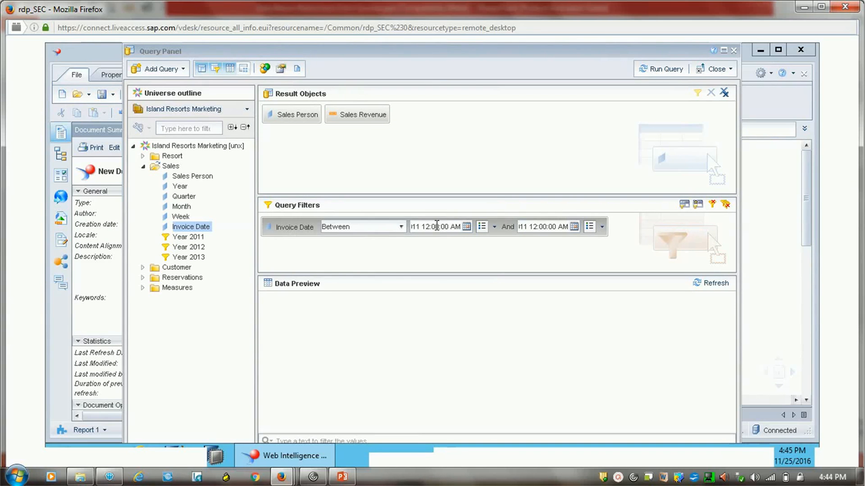
- Check the start and end dates in the Invoice Date filter and run the query
left_click_drag(439, 226, 398, 228)
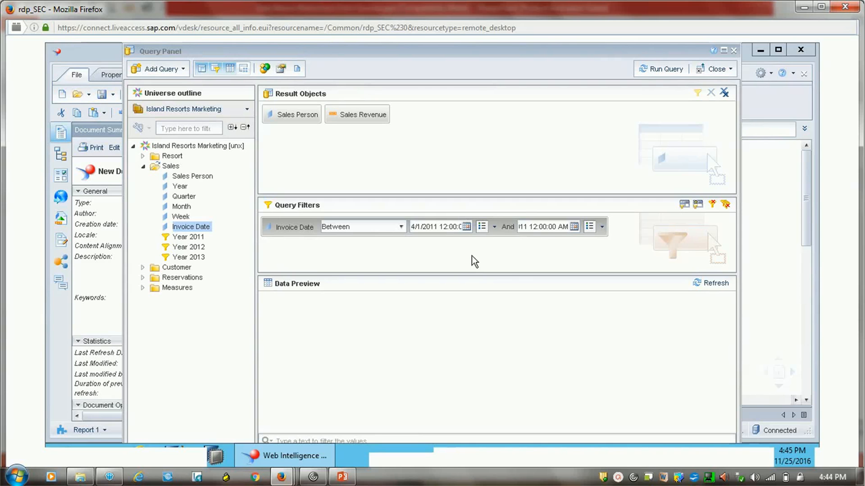
left_click_drag(502, 229, 501, 229)
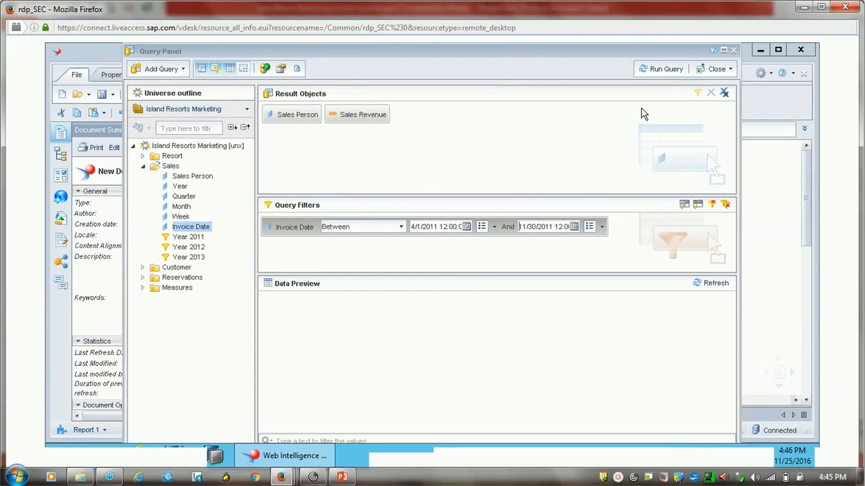
left_click(673, 72)
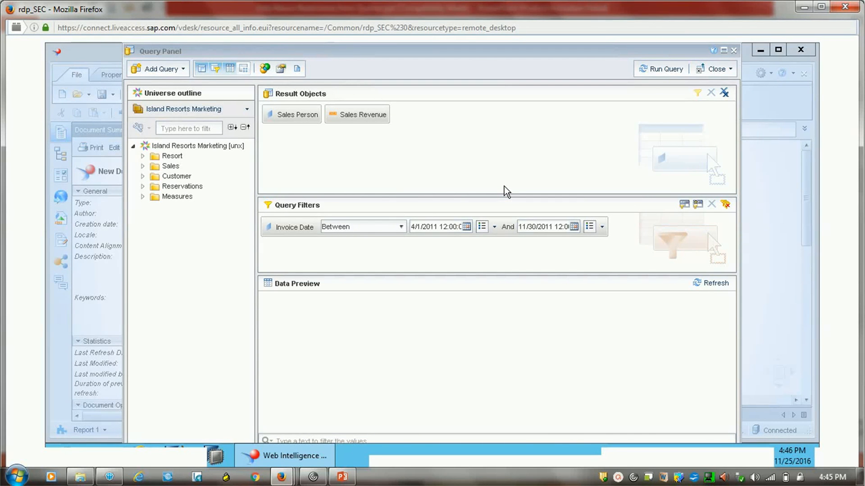
left_click(673, 69)
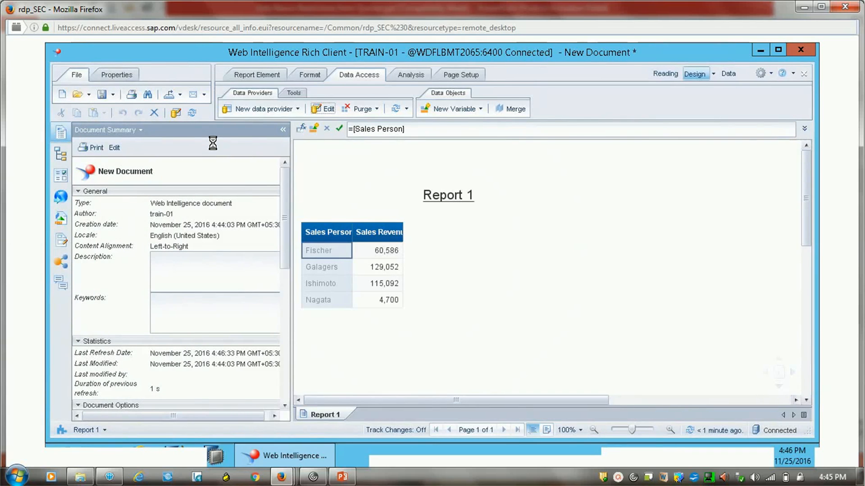
- Save the document in the userDocs folder as BetweenTest.wid
left_click(102, 94)
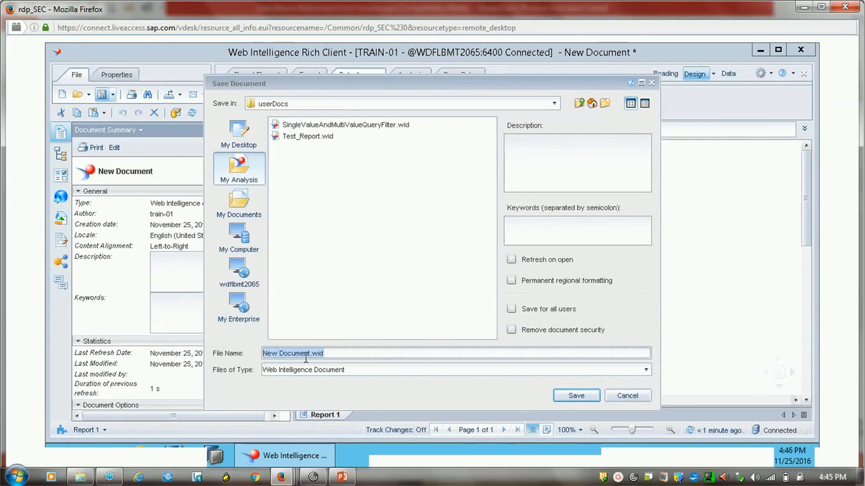
left_click(311, 353)
key("shift+Home")
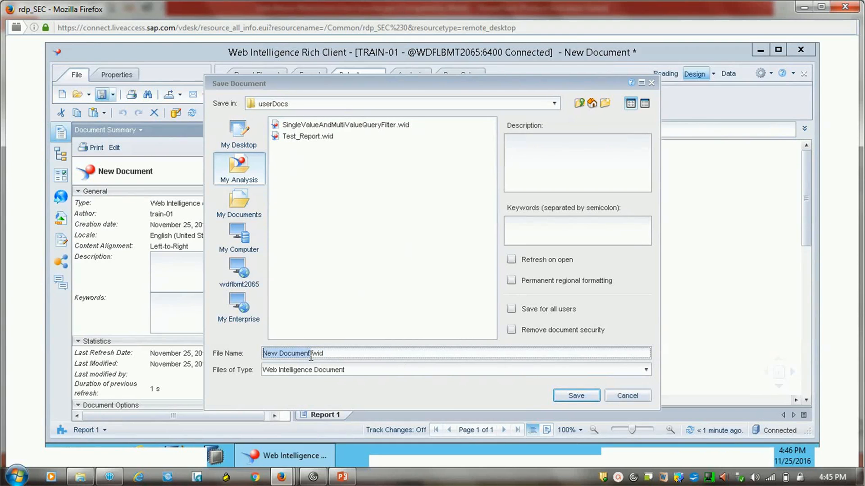
type("Betwe")
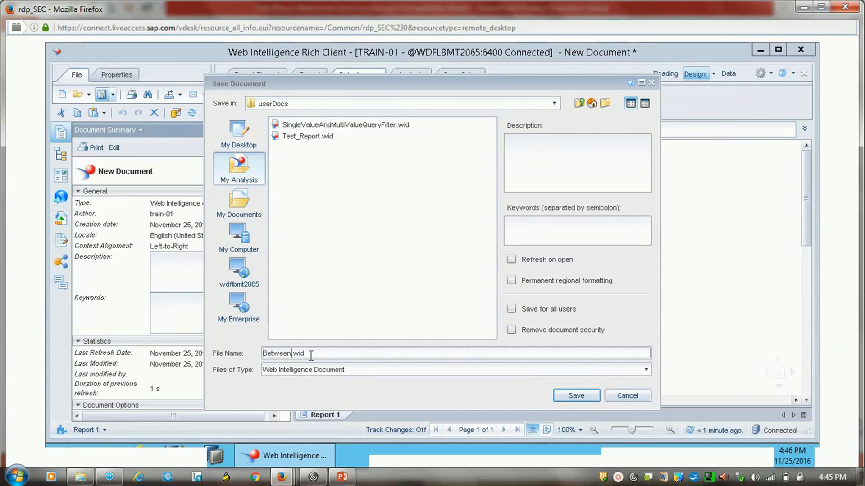
type("Test")
left_click(575, 396)
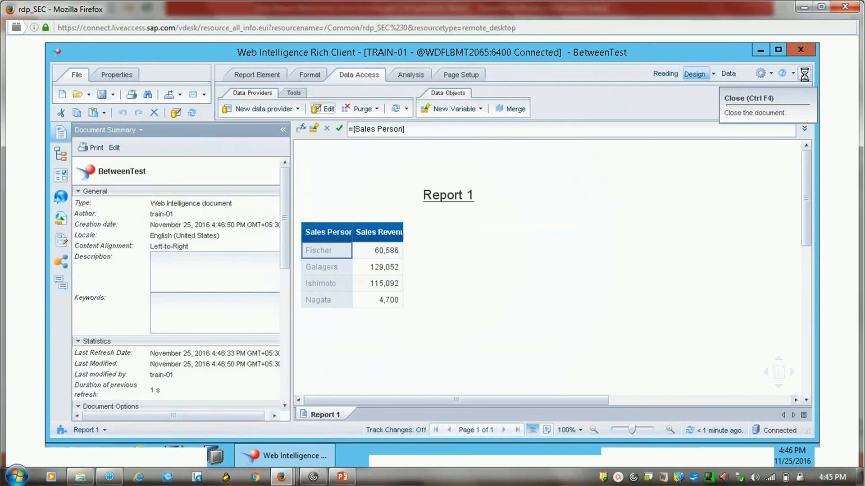
- Close the document and create a new one with the second listed eFashion universe as its data source
left_click(804, 75)
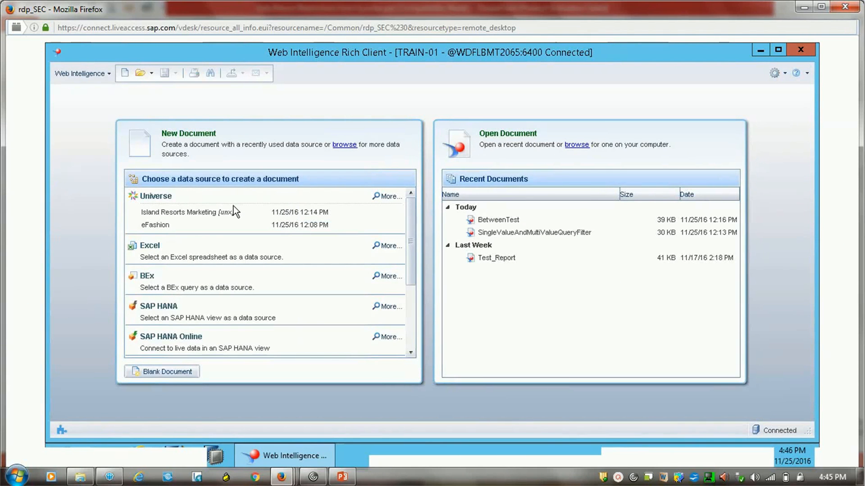
left_click(125, 73)
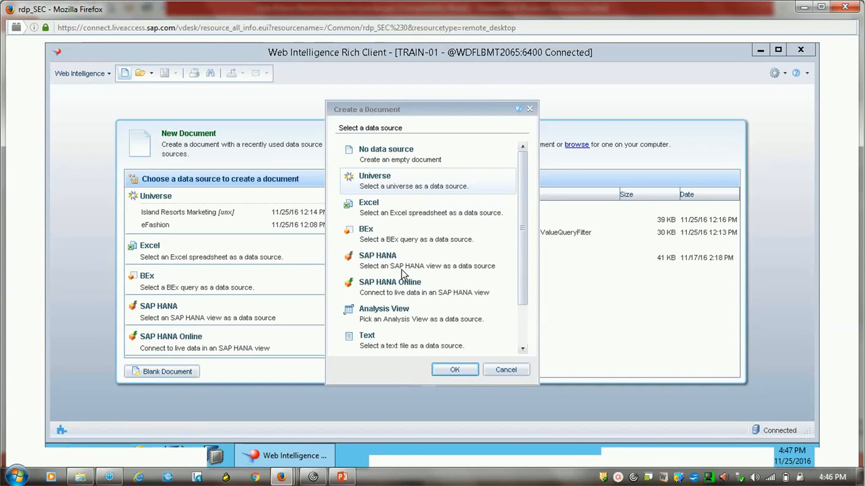
left_click(454, 369)
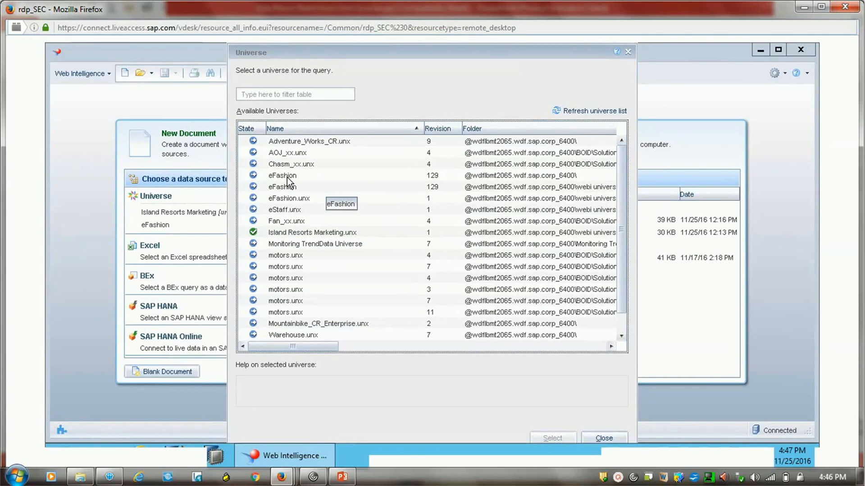
left_click(288, 186)
double_click(288, 186)
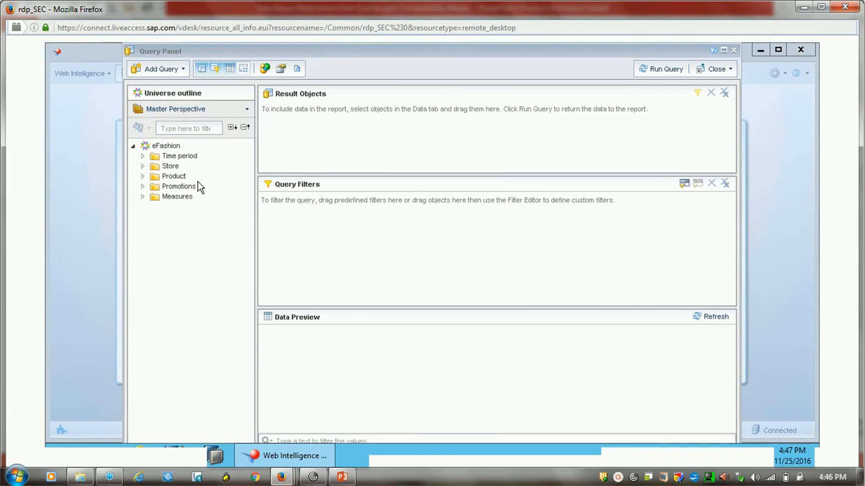
- Add State from the Store folder and Sales revenue from Measures as result objects
left_click(143, 166)
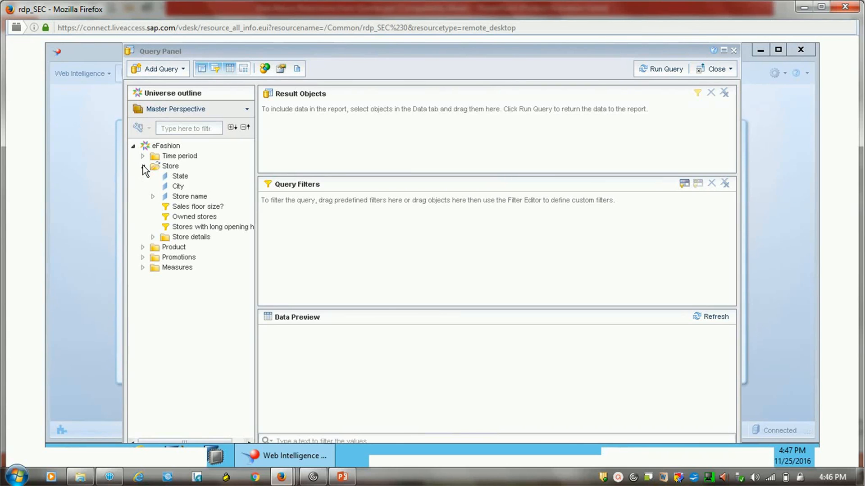
left_click_drag(180, 176, 309, 135)
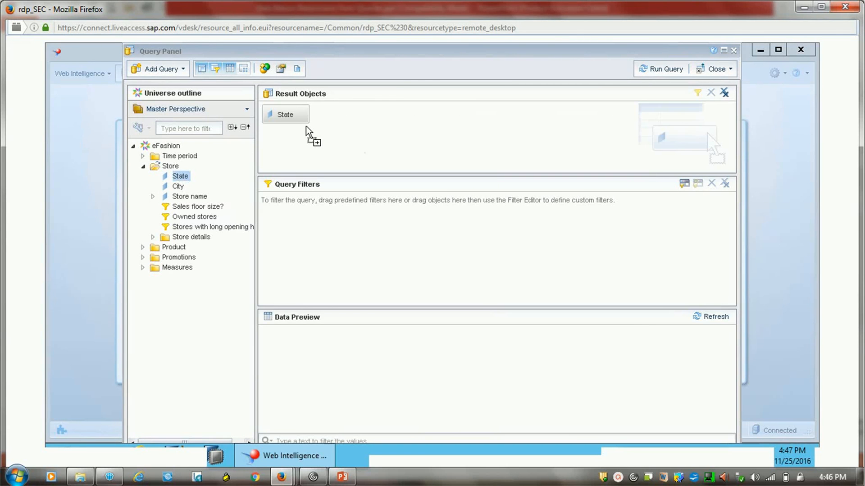
left_click(143, 268)
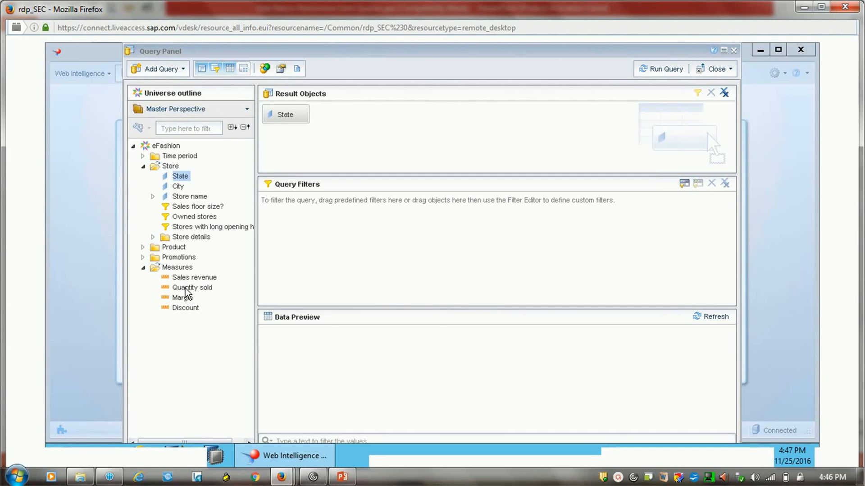
left_click_drag(190, 277, 359, 132)
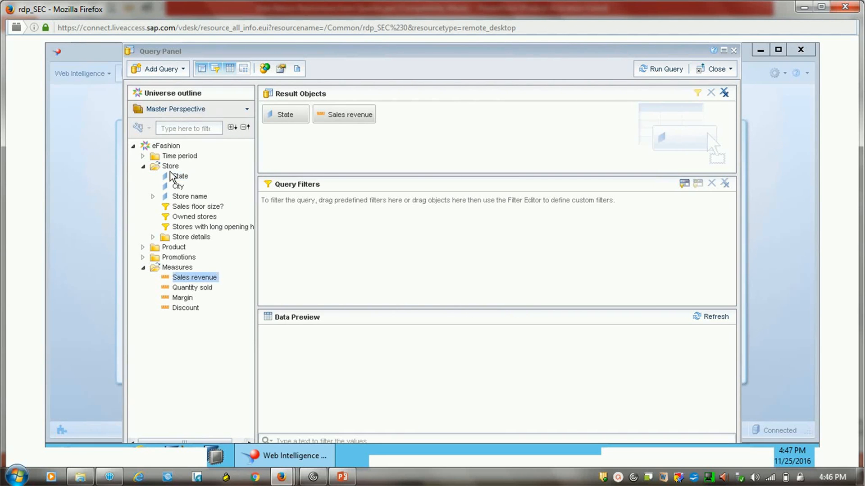
- Add Year from the Time period folder between State and Sales revenue in the result objects and run the query
left_click(143, 156)
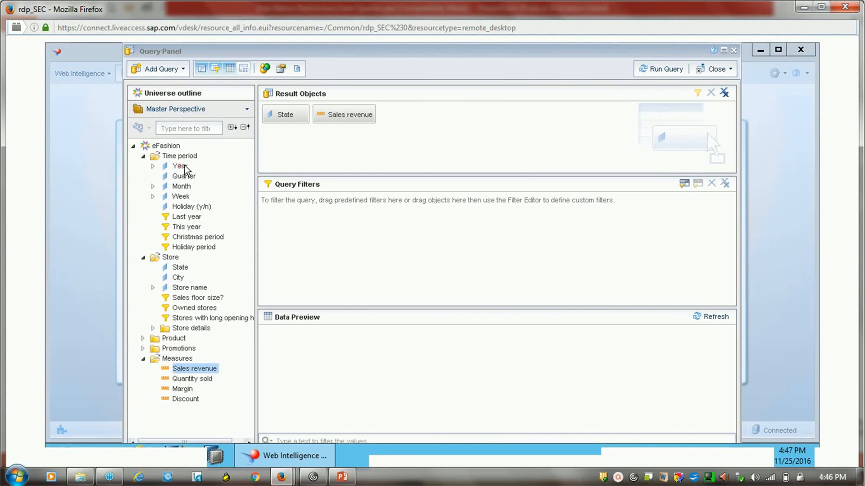
left_click_drag(185, 169, 310, 118)
left_click_drag(176, 170, 303, 114)
left_click_drag(173, 171, 312, 116)
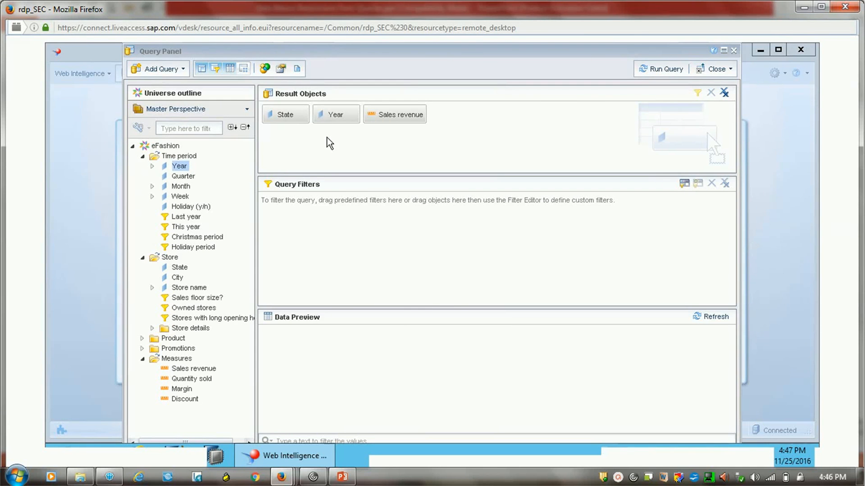
left_click(661, 71)
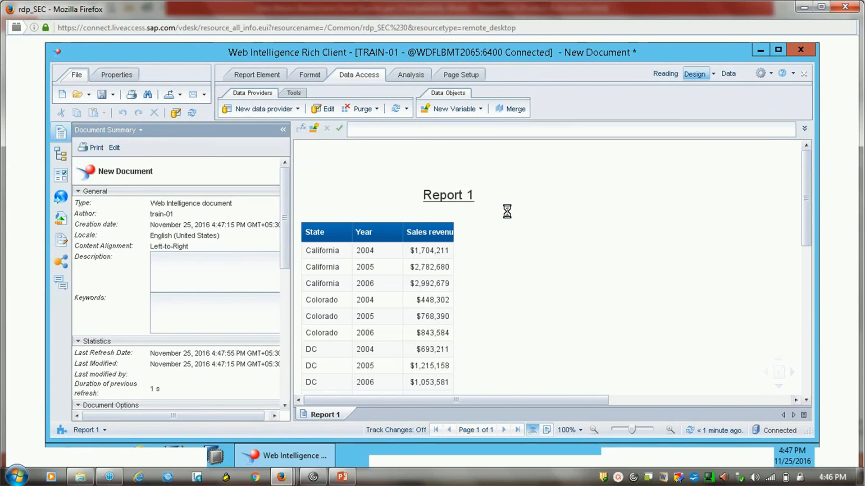
left_click_drag(807, 234, 791, 161)
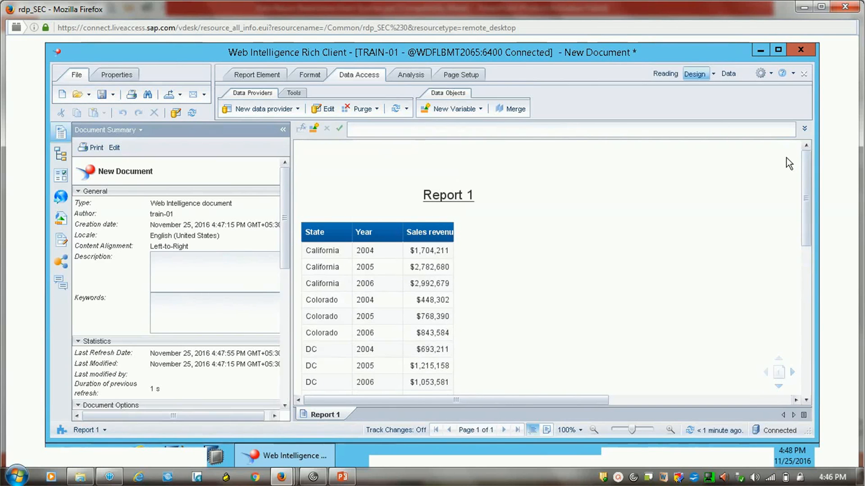
- Edit the query to add State from the Store folder as a query filter with the Matches pattern operator
left_click(315, 109)
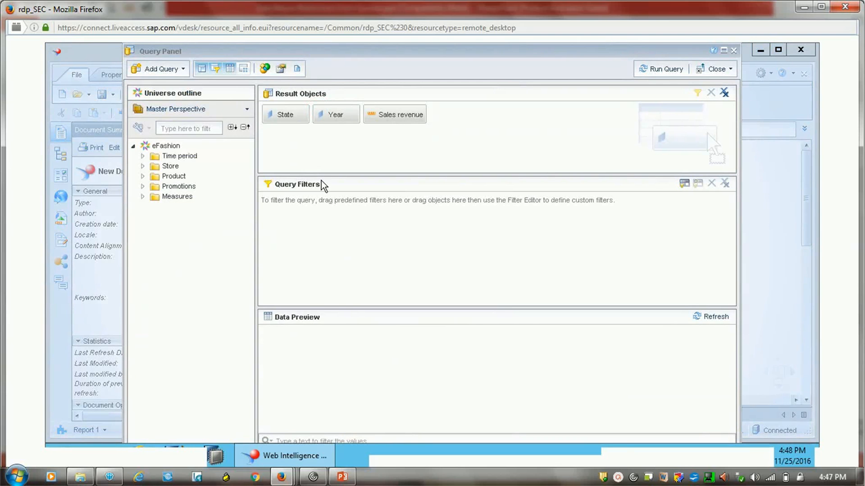
left_click(143, 166)
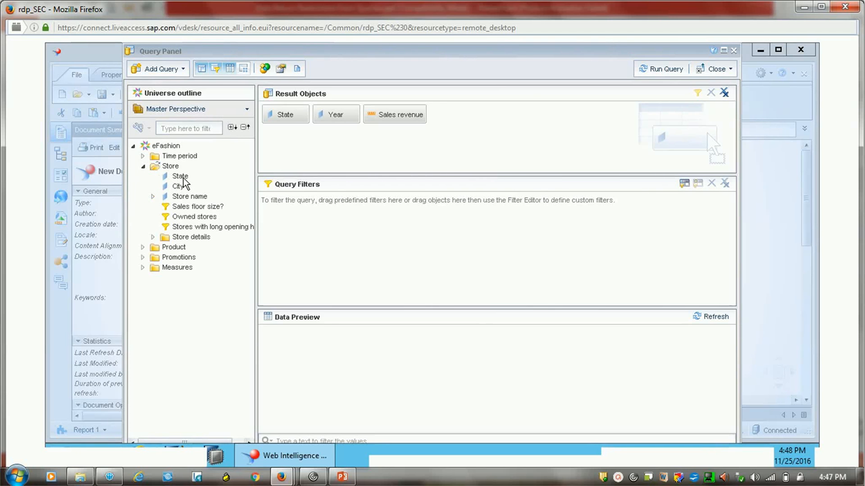
left_click_drag(181, 177, 343, 231)
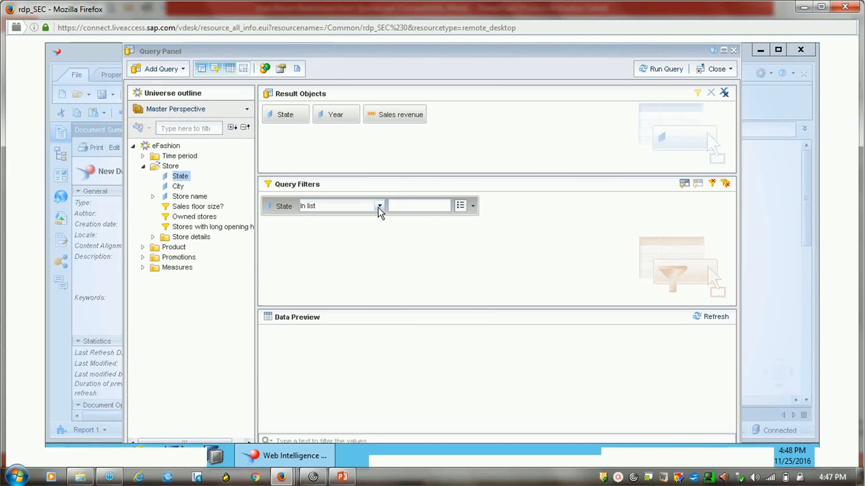
left_click(380, 206)
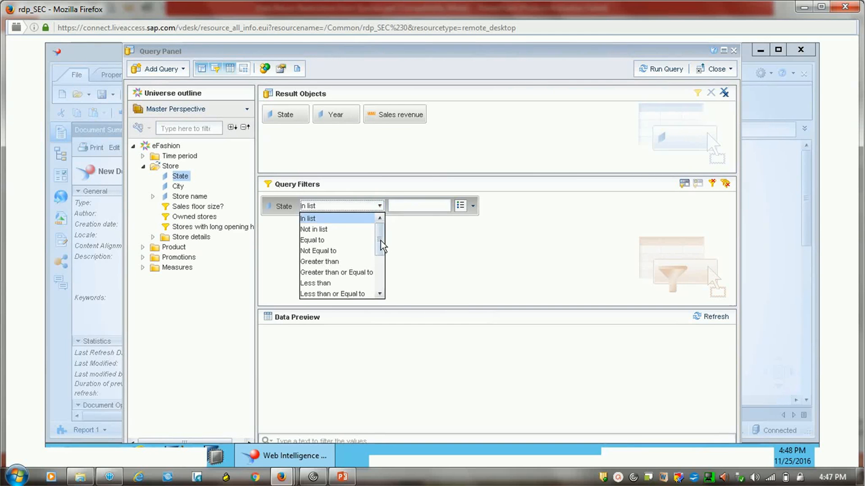
left_click_drag(380, 238, 381, 282)
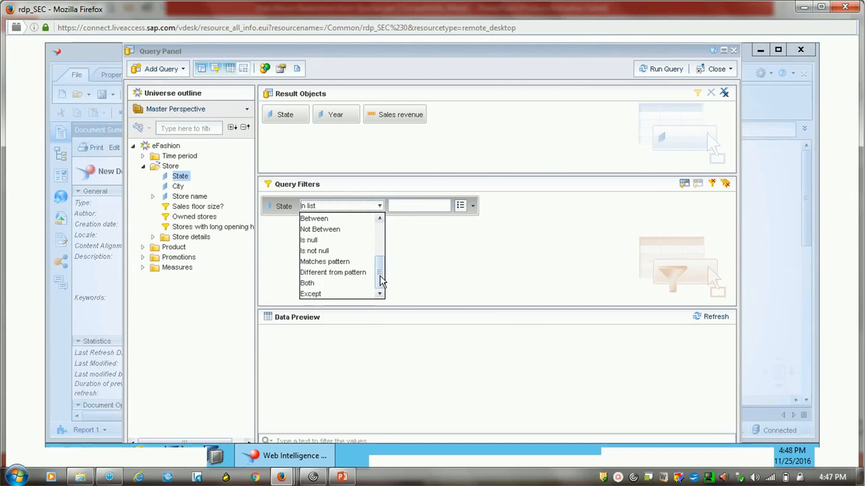
left_click(336, 263)
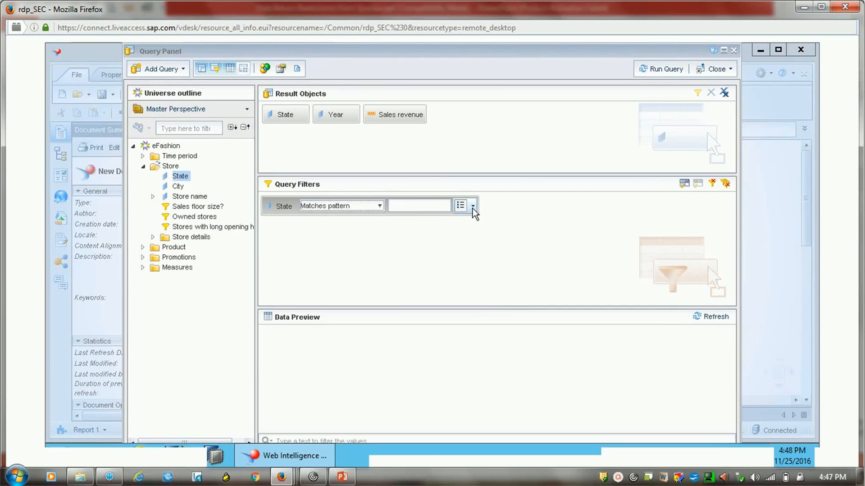
- Set the State filter's pattern to New% and run the query
left_click(413, 207)
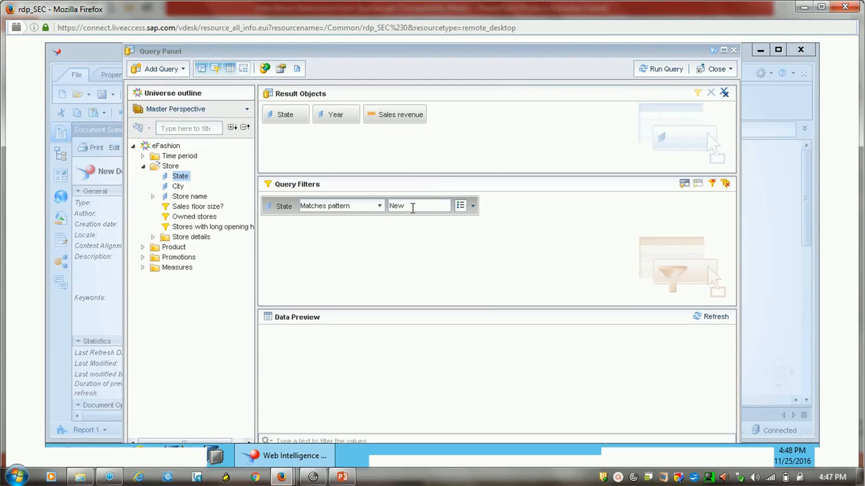
type("%")
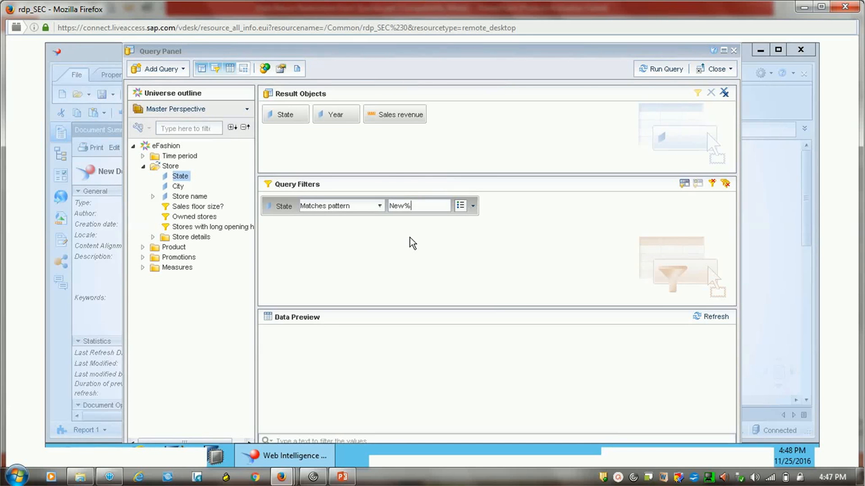
left_click(674, 69)
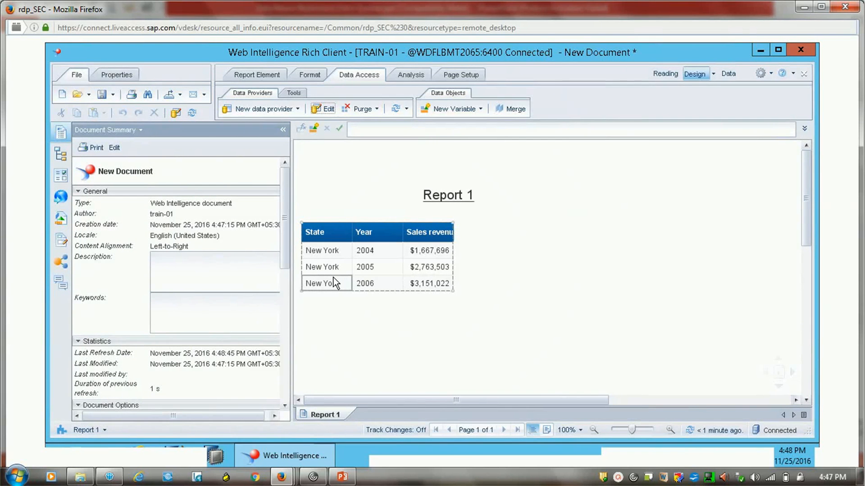
left_click(337, 265)
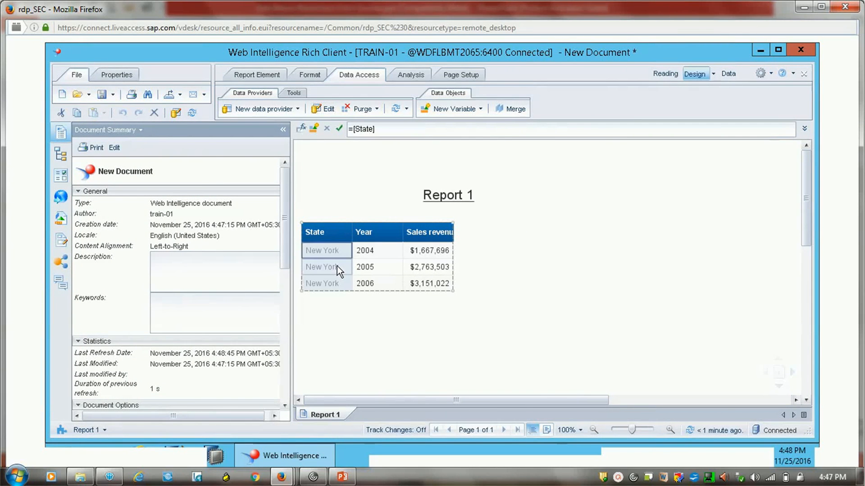
- Edit the query, replace the State filter's pattern with T_xas and run the query
left_click(321, 109)
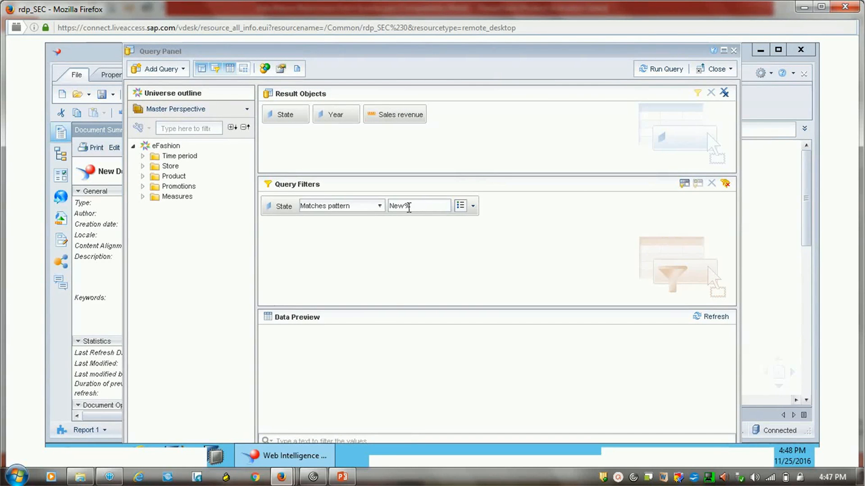
double_click(407, 206)
left_click_drag(412, 207, 371, 206)
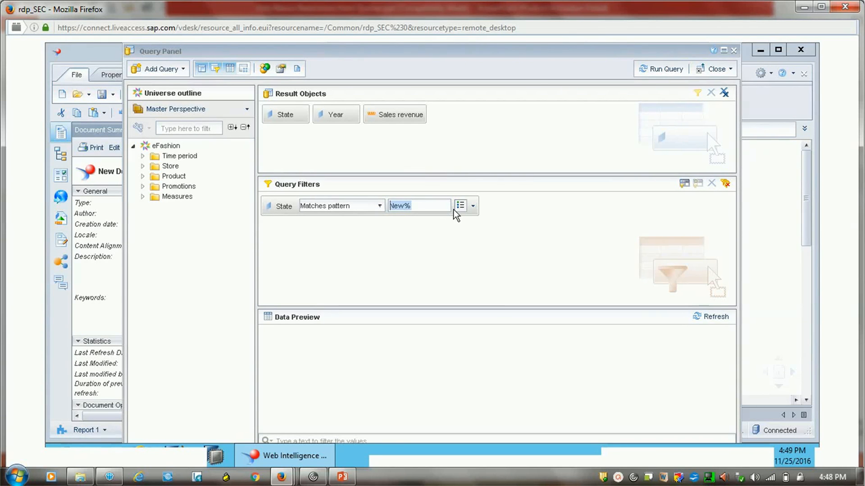
left_click(416, 205)
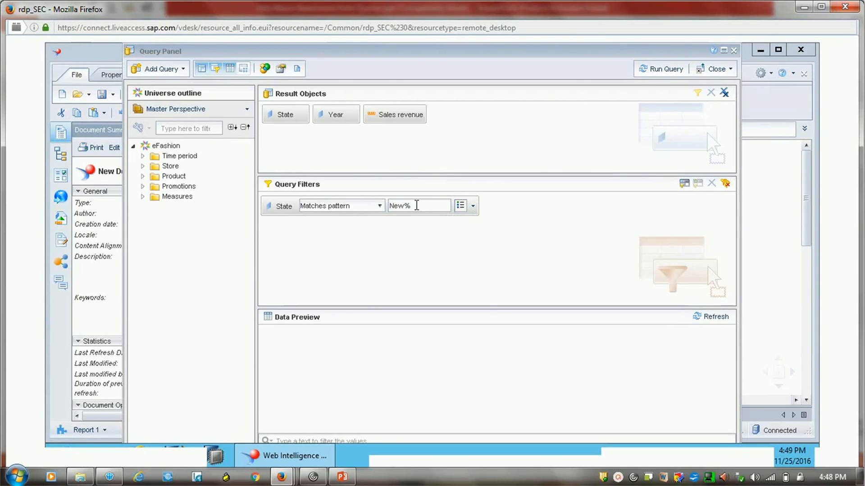
key("BackSpace")
key("BackSpace")
key("BackSpace")
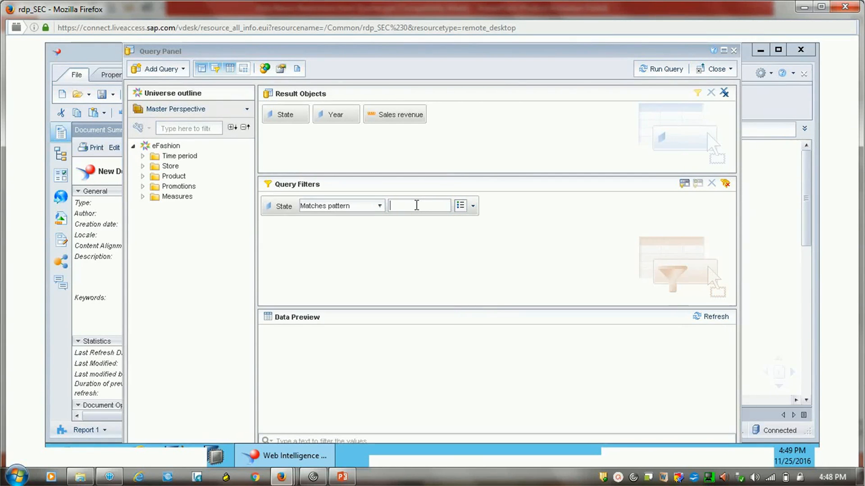
type("T")
type("as")
left_click(399, 206)
left_click(658, 72)
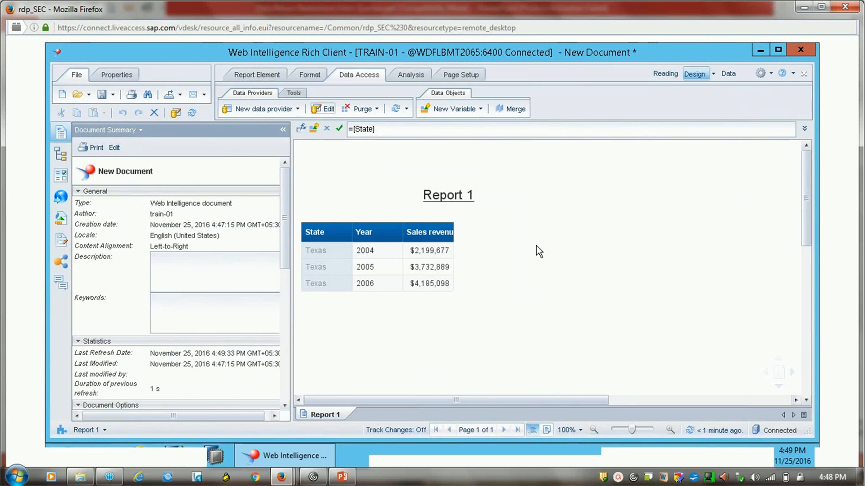
left_click(340, 305)
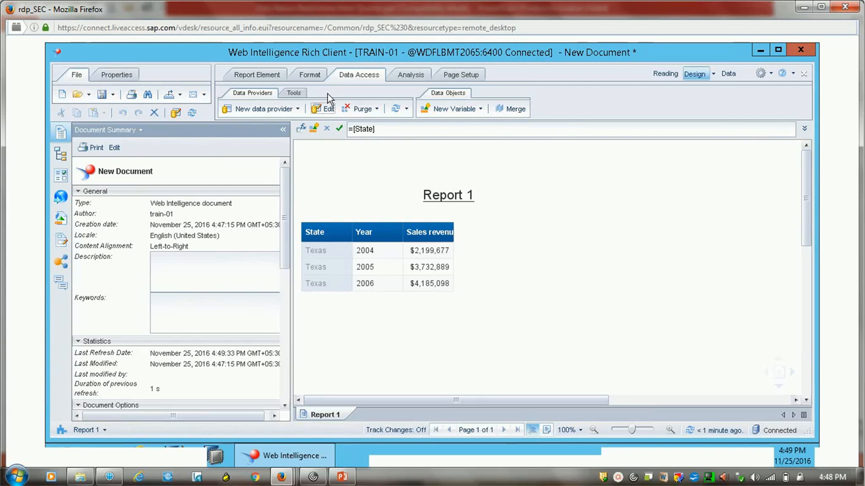
- Reopen the query to review the State filter's pattern, and close the query panel without running it
left_click(327, 109)
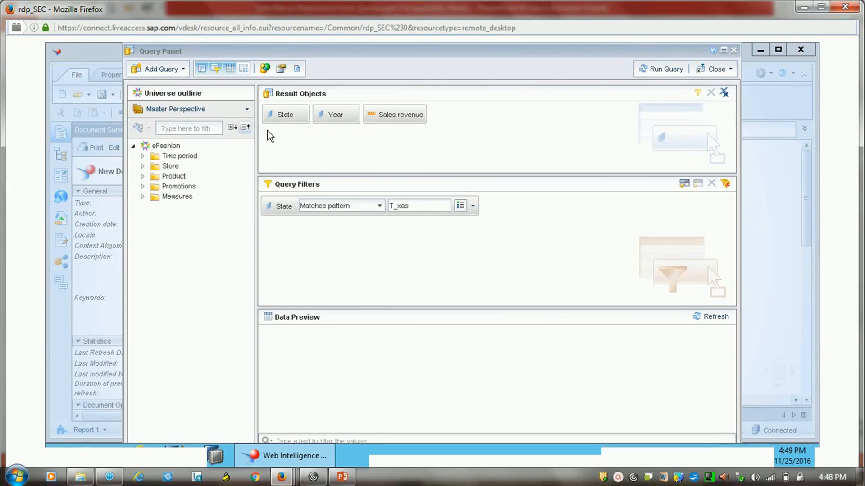
left_click(727, 71)
left_click(731, 87)
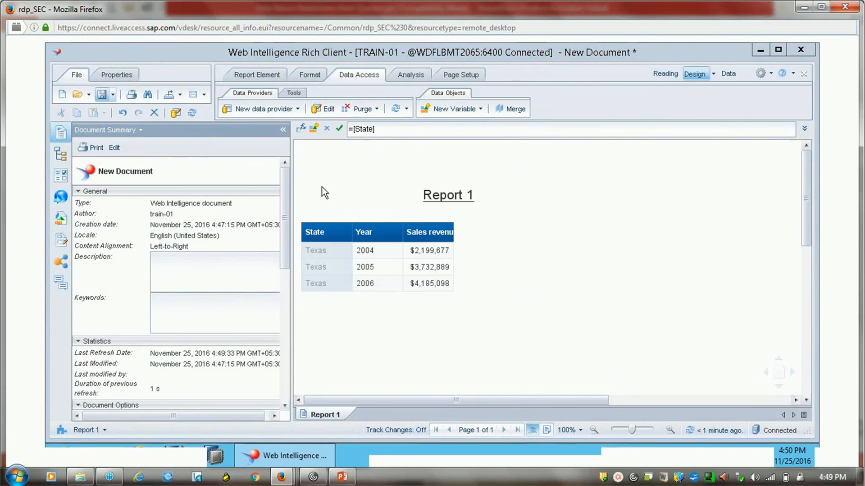
- Save the document in the userDocs folder as WildCards.wid
left_click(311, 352)
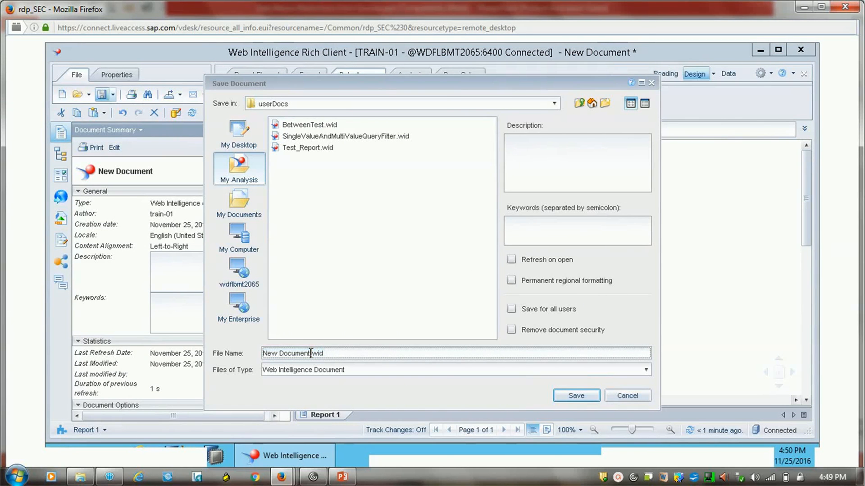
key("shift+Home")
type("WildC")
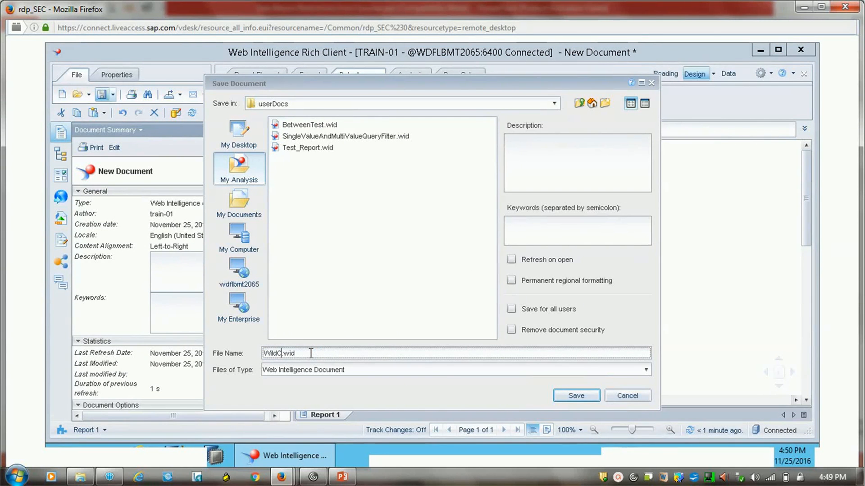
key("Return")
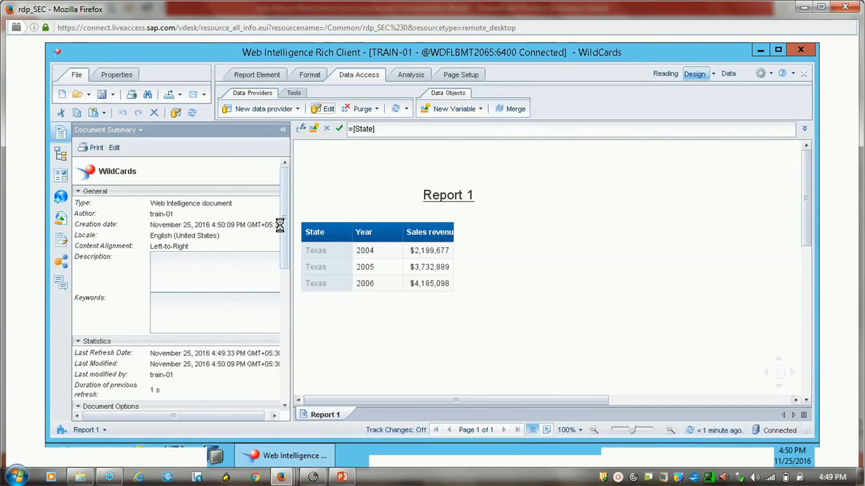
- Close the WildCards document and create a new one on the second listed eFashion universe
left_click(803, 76)
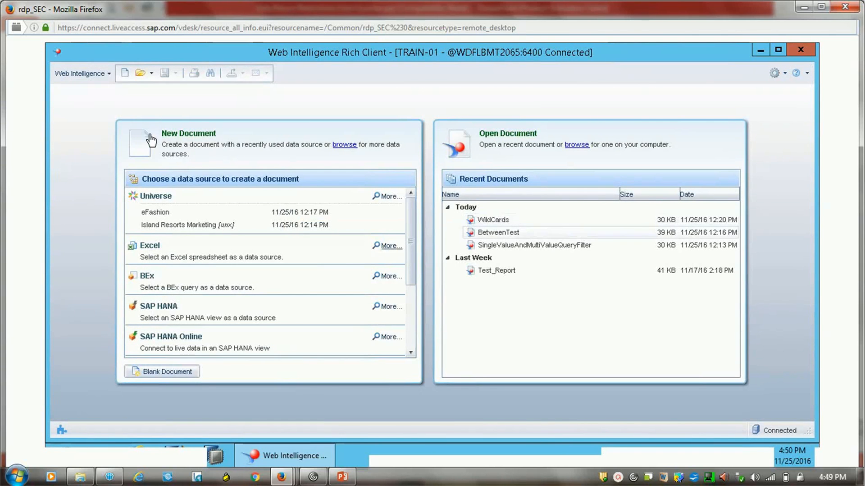
left_click(125, 73)
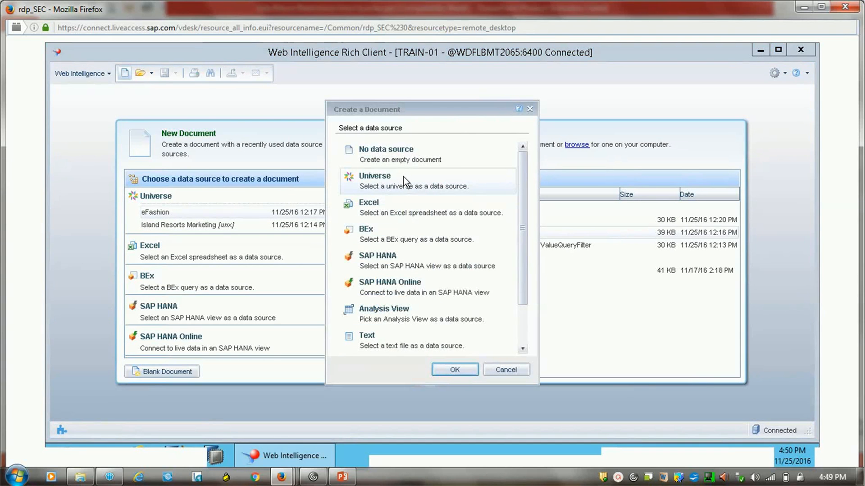
left_click(455, 369)
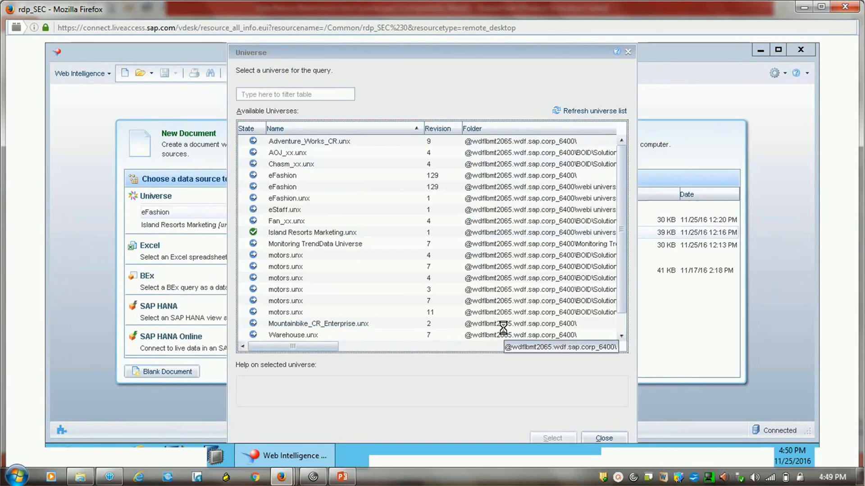
left_click(291, 187)
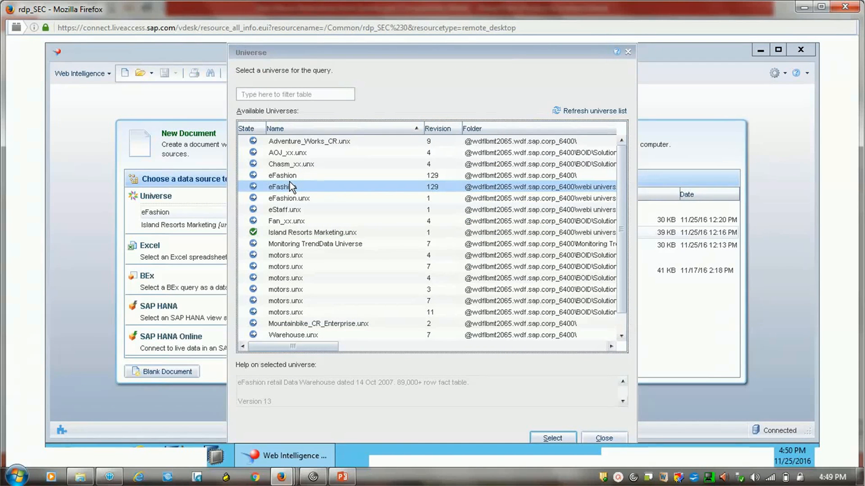
left_click(551, 438)
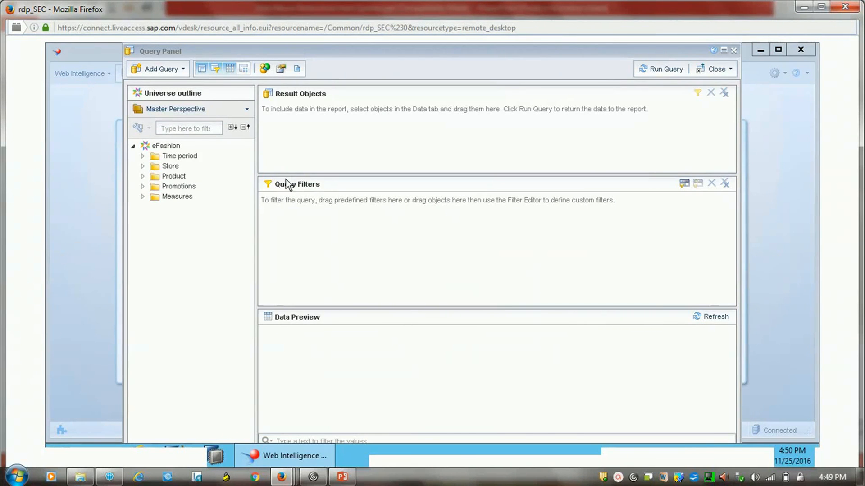
- Add Year from the Time period folder and Store name from the Store folder to the result objects
left_click(143, 156)
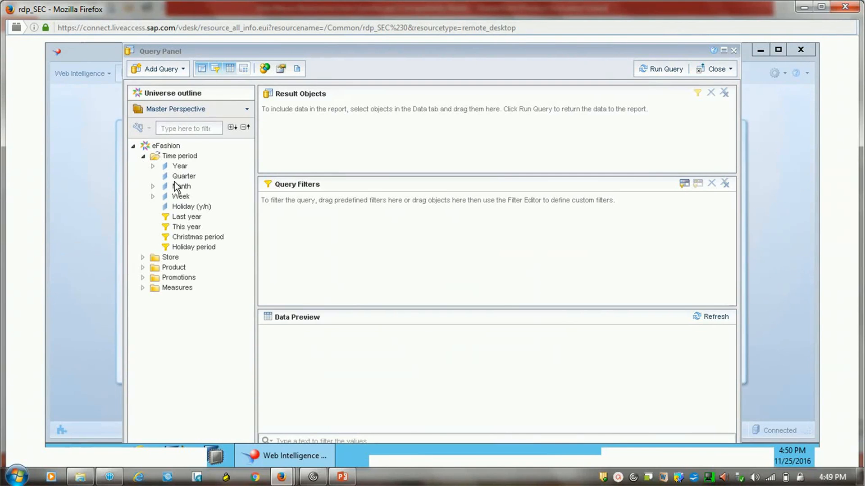
left_click(143, 257)
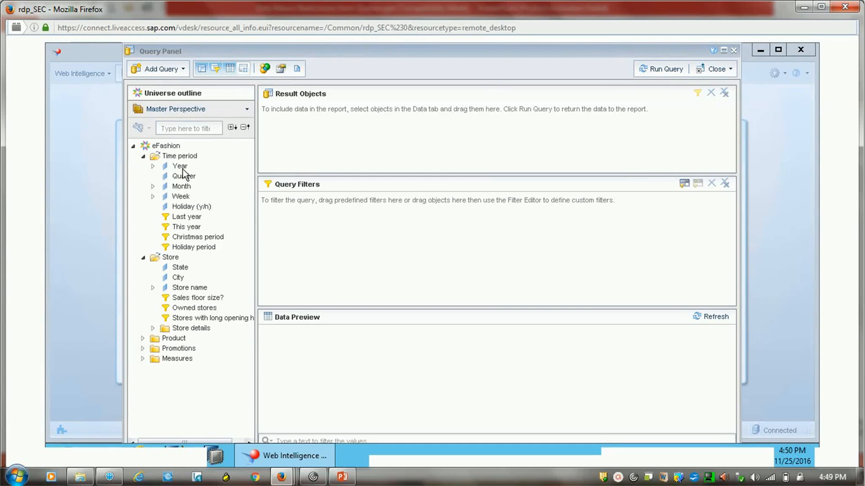
double_click(181, 167)
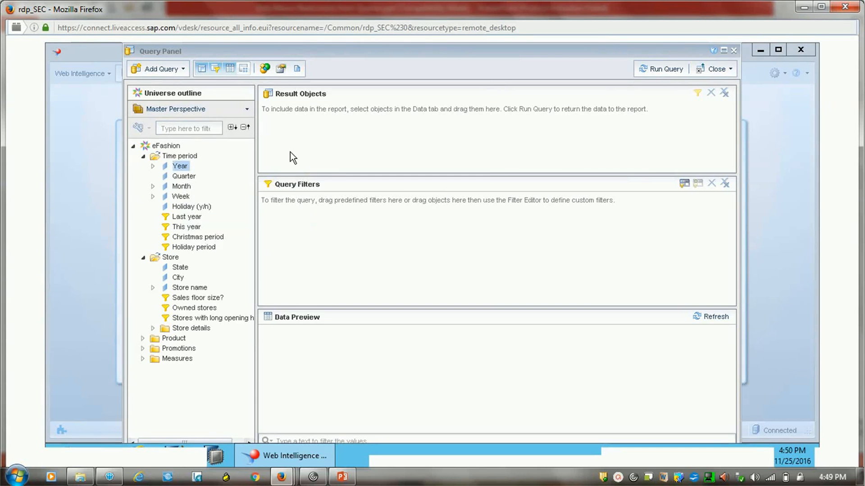
double_click(193, 290)
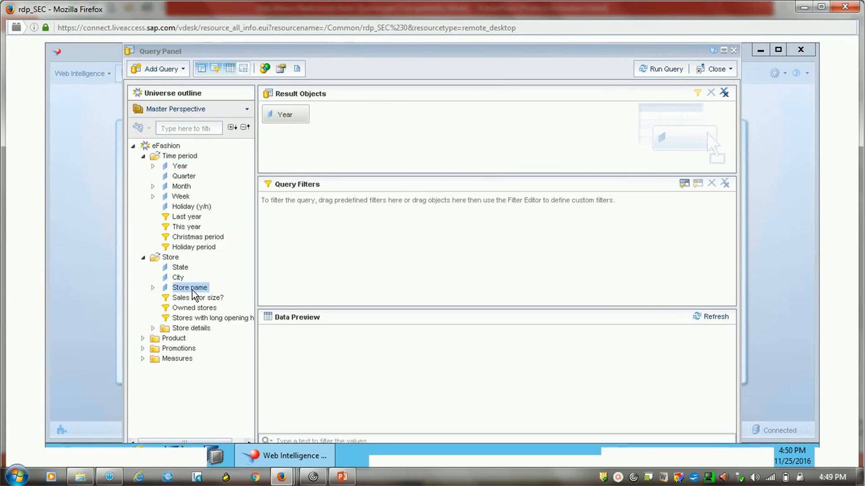
- Add the Quantity sold and Sales revenue measures to the query's result objects
left_click(142, 338)
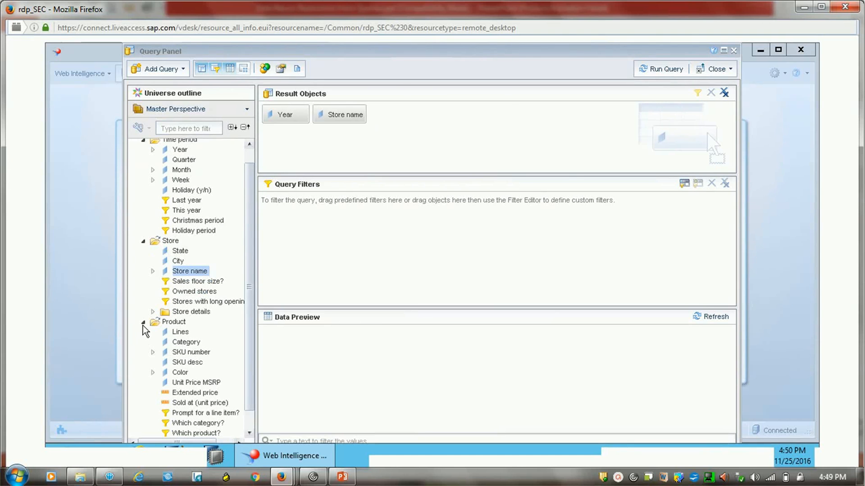
left_click(143, 322)
left_click(143, 358)
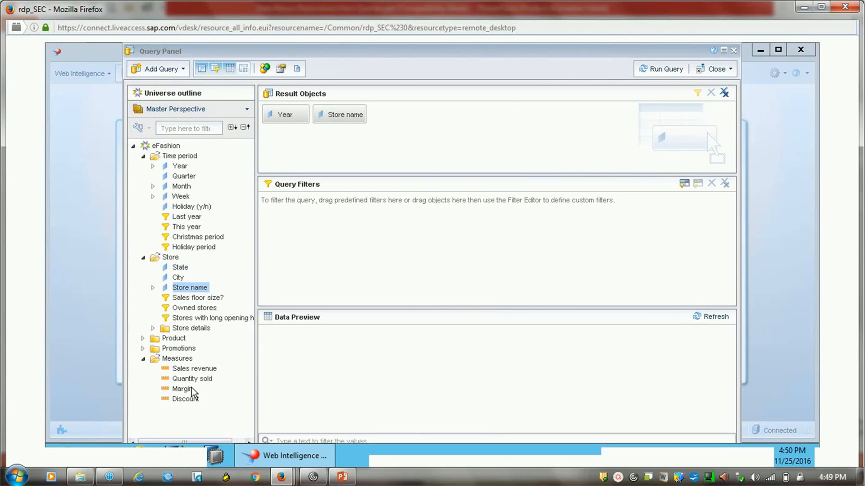
left_click(192, 378)
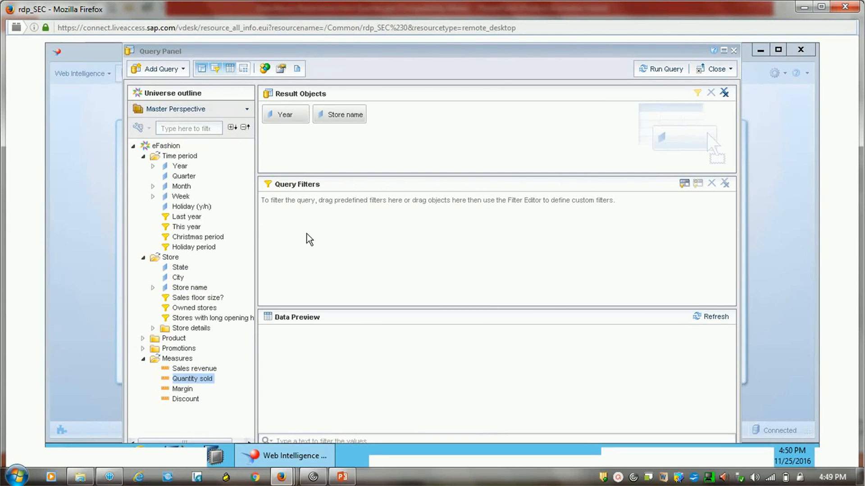
left_click_drag(310, 239, 382, 147)
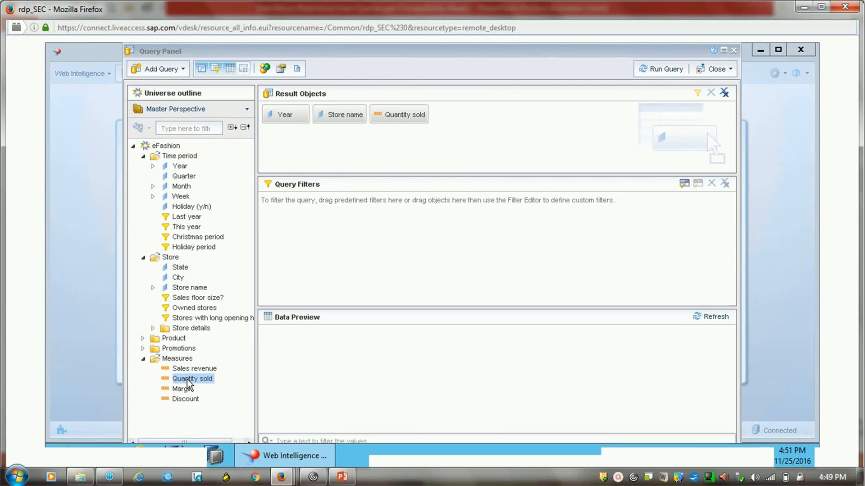
left_click_drag(195, 369, 492, 136)
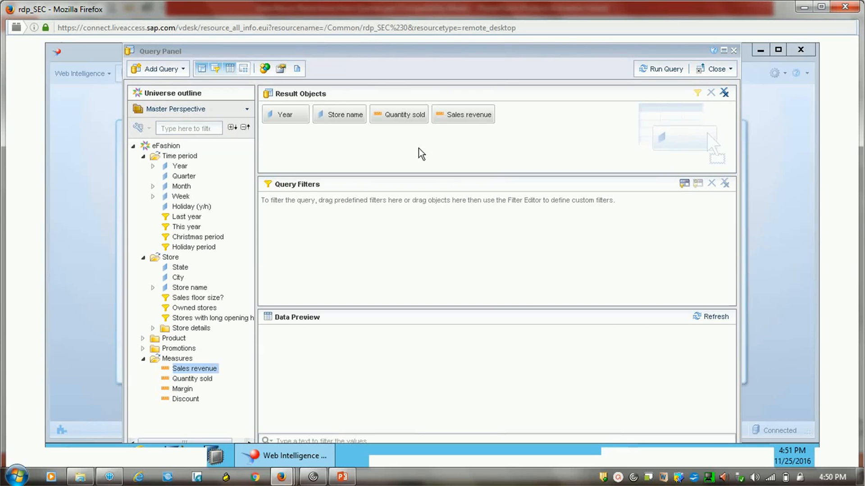
- Run the query and look through the rows of the report table
left_click(673, 71)
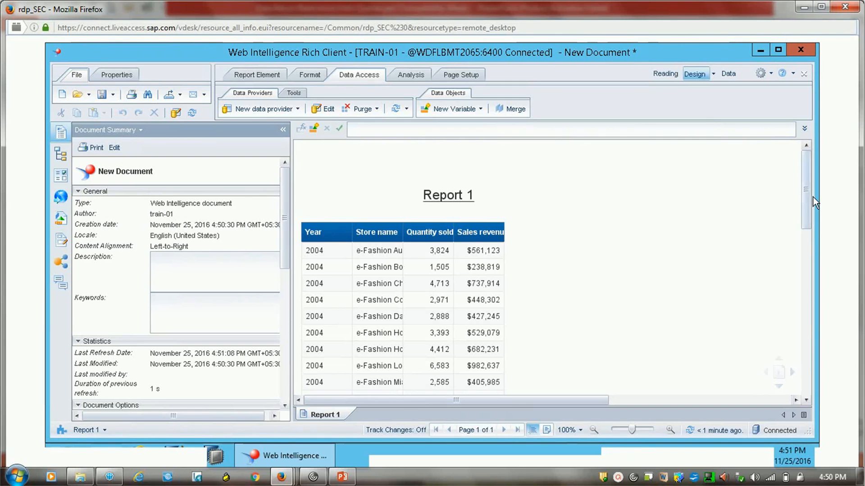
scroll(810, 213, "down", 3)
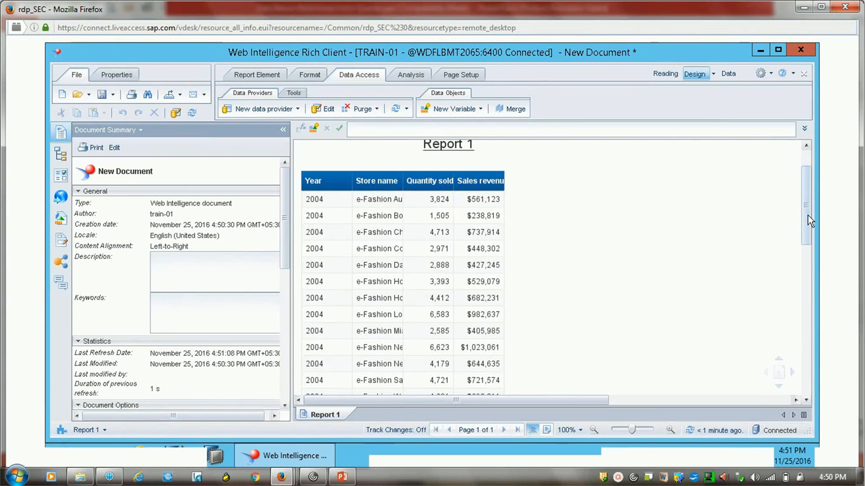
scroll(811, 221, "up", 3)
left_click(541, 198)
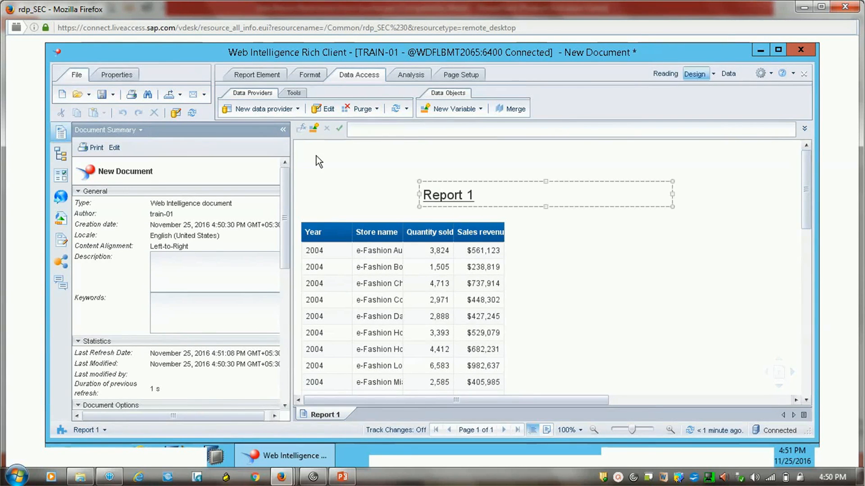
left_click(319, 160)
- Edit the query and add a query filter on the Margin measure with the Less than operator
left_click(324, 109)
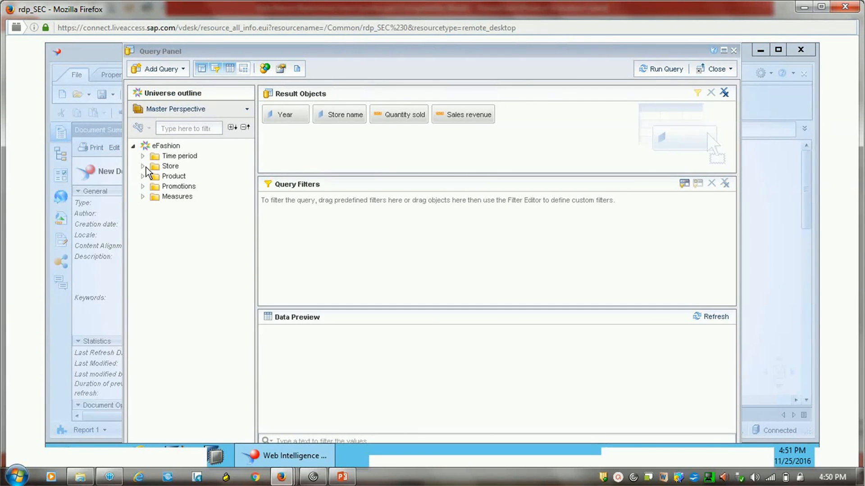
left_click(143, 195)
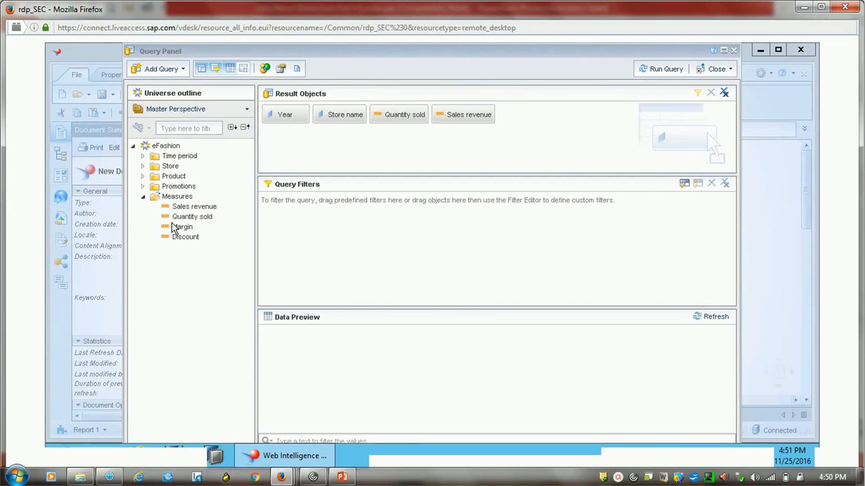
left_click_drag(175, 227, 360, 236)
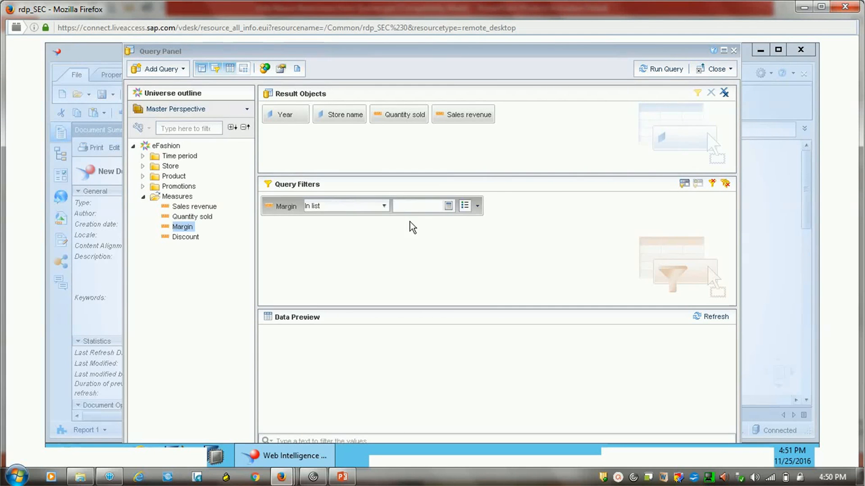
left_click(383, 205)
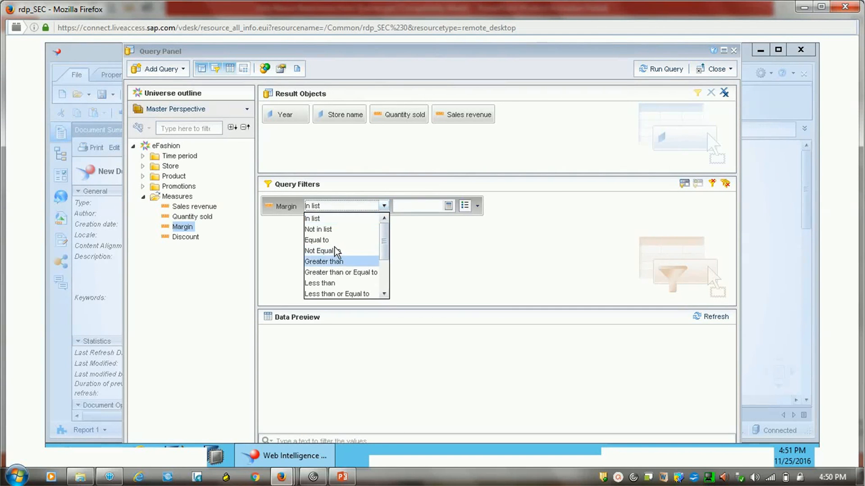
left_click(338, 283)
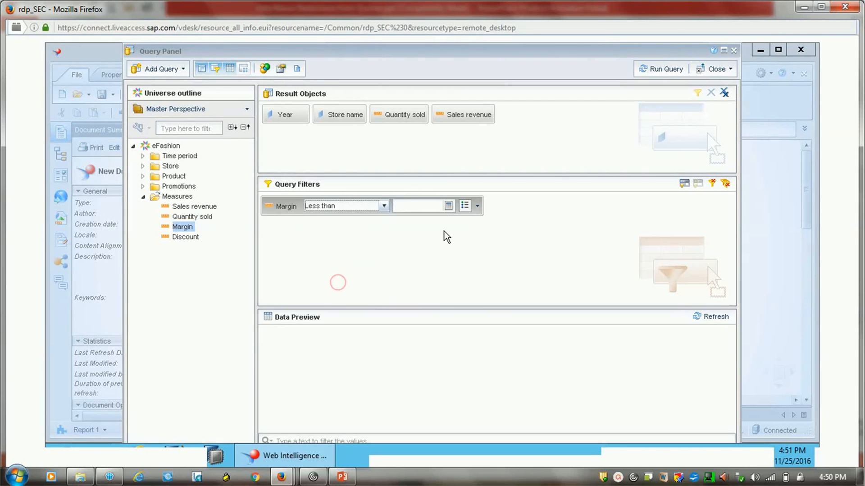
- Set the Margin filter's value to 10000 and run the query
left_click(449, 205)
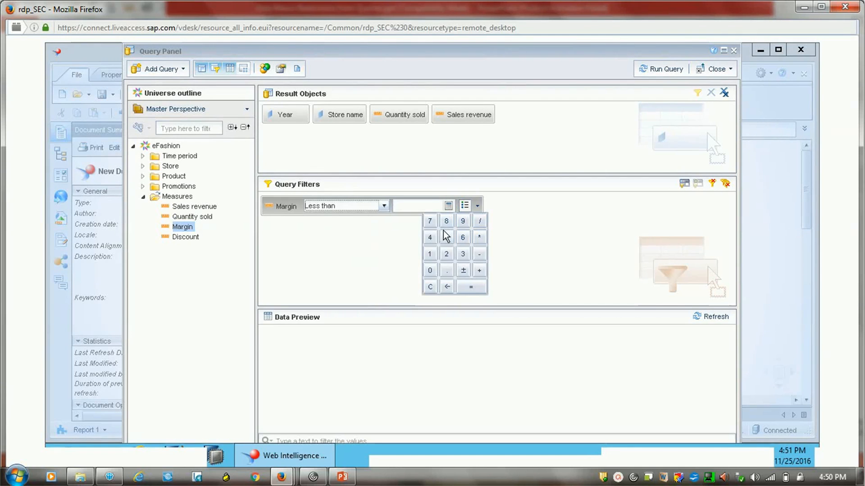
left_click(430, 270)
left_click(429, 270)
left_click(429, 270)
left_click(429, 269)
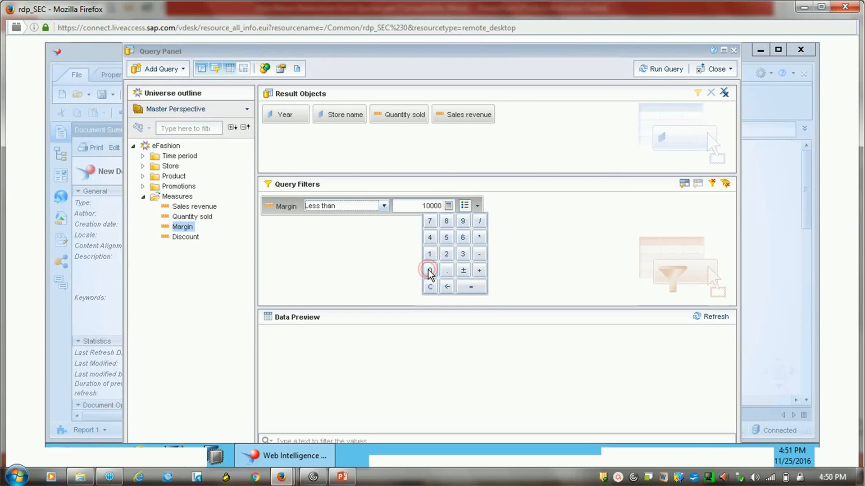
left_click(532, 217)
left_click(654, 72)
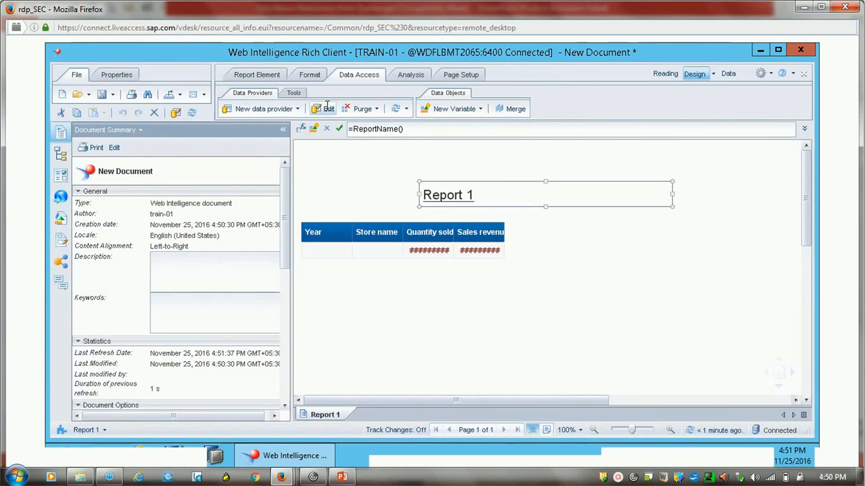
- Edit the query, change the Margin filter's operator to Greater than and run the query
left_click(327, 108)
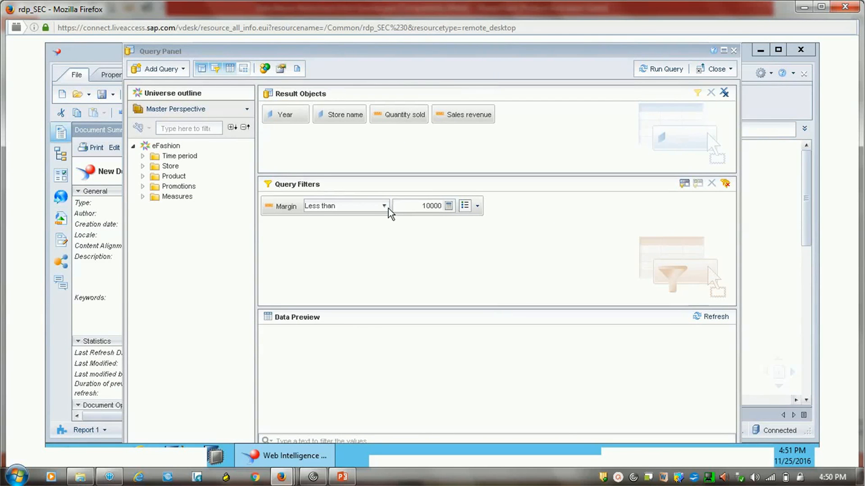
left_click(384, 205)
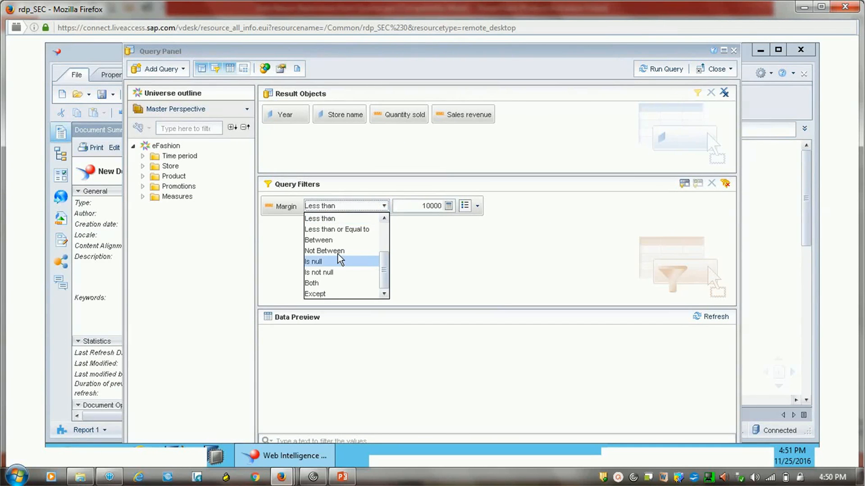
scroll(384, 250, "up", 2)
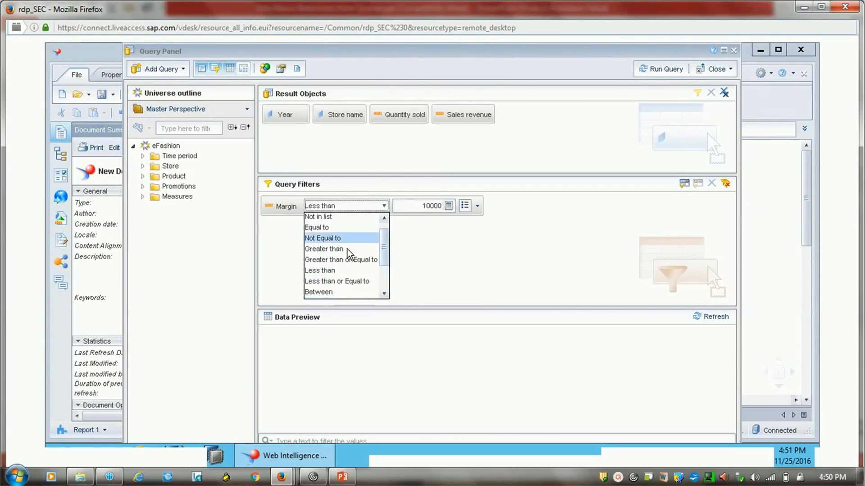
left_click(374, 251)
left_click(654, 71)
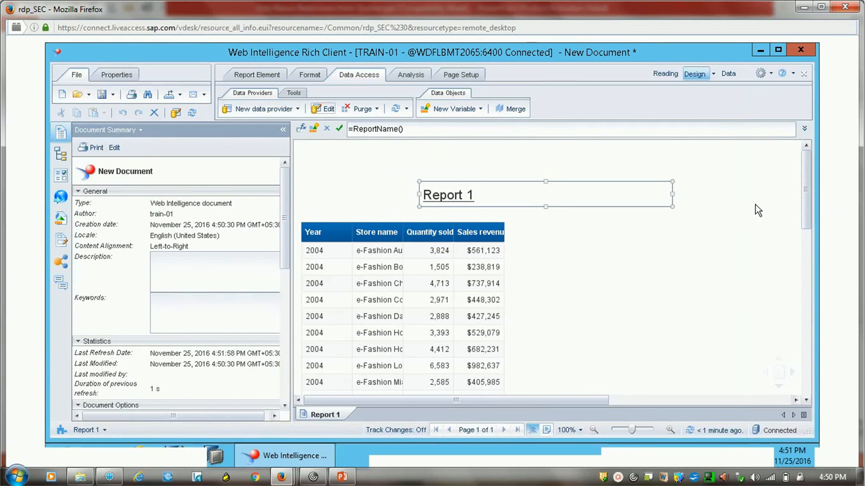
left_click_drag(805, 217, 806, 194)
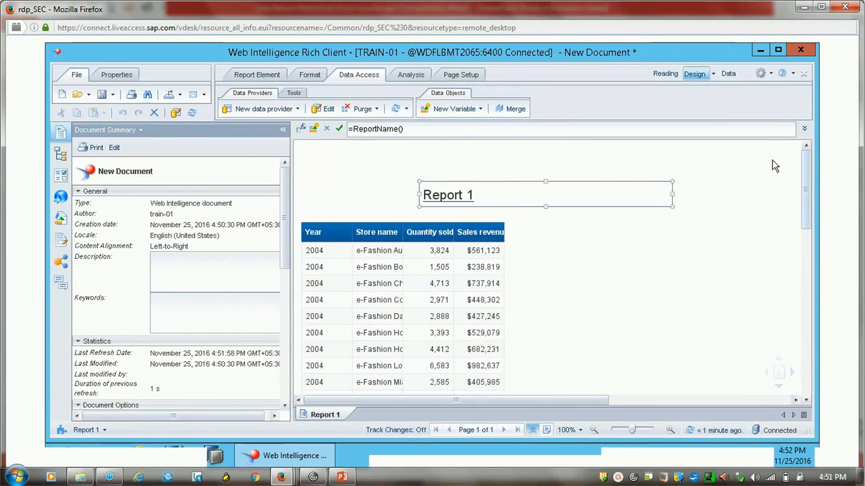
- Edit the query and add a second filter on Sales revenue with the Greater than or Equal to operator
left_click(323, 109)
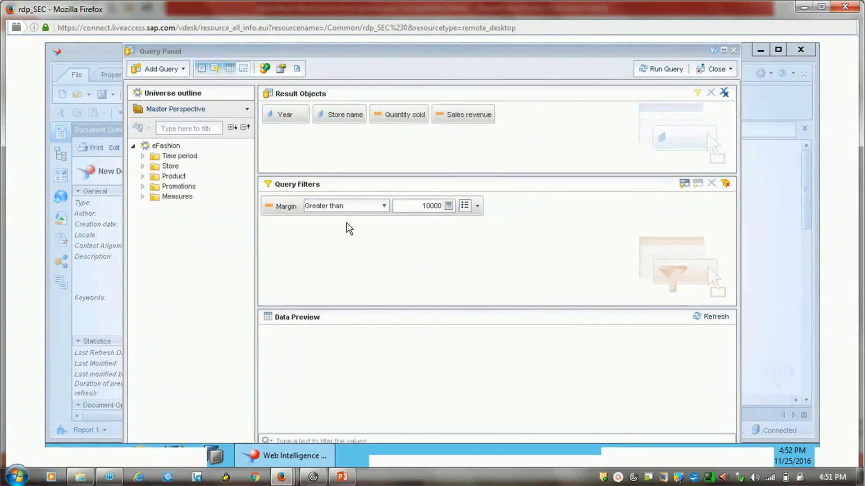
left_click(143, 196)
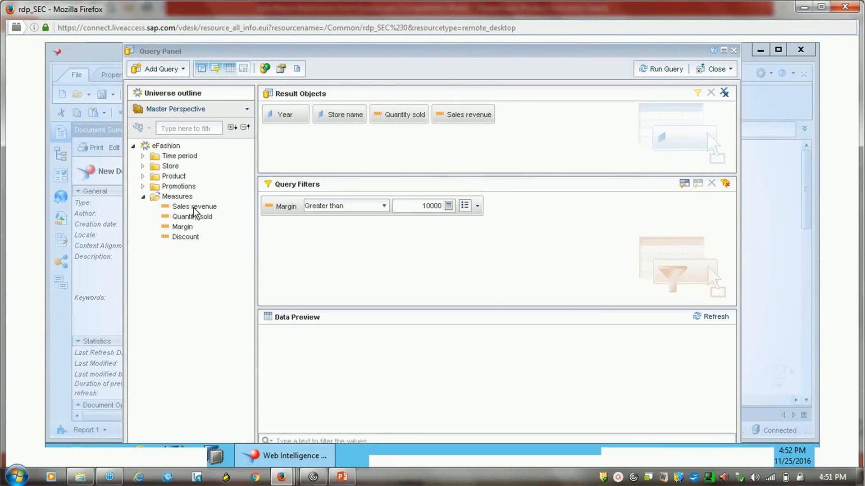
left_click_drag(194, 209, 315, 243)
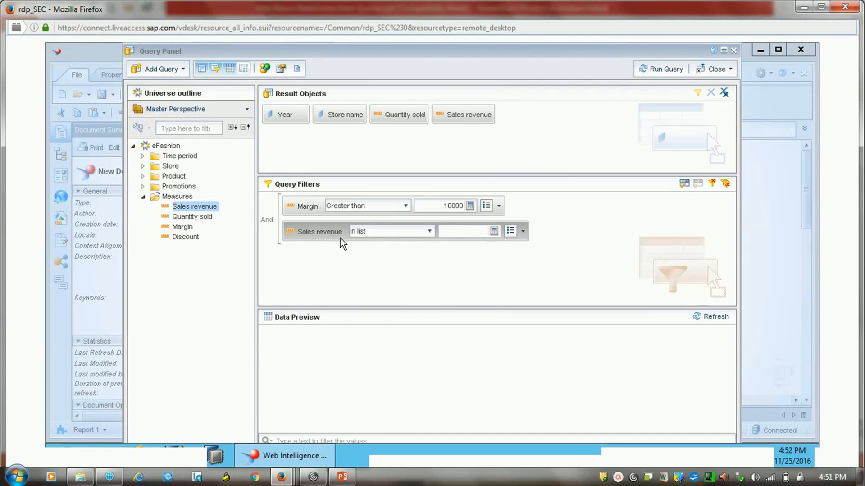
mouse_move(336, 243)
left_click(428, 232)
left_click(391, 284)
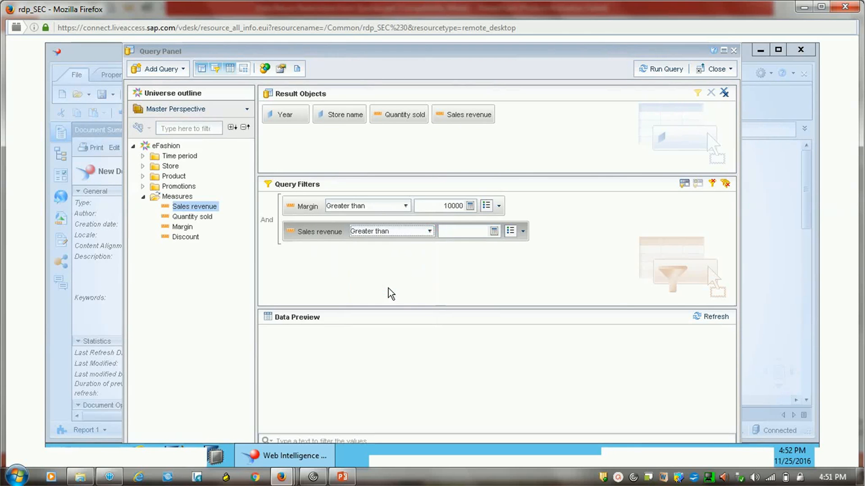
left_click(430, 230)
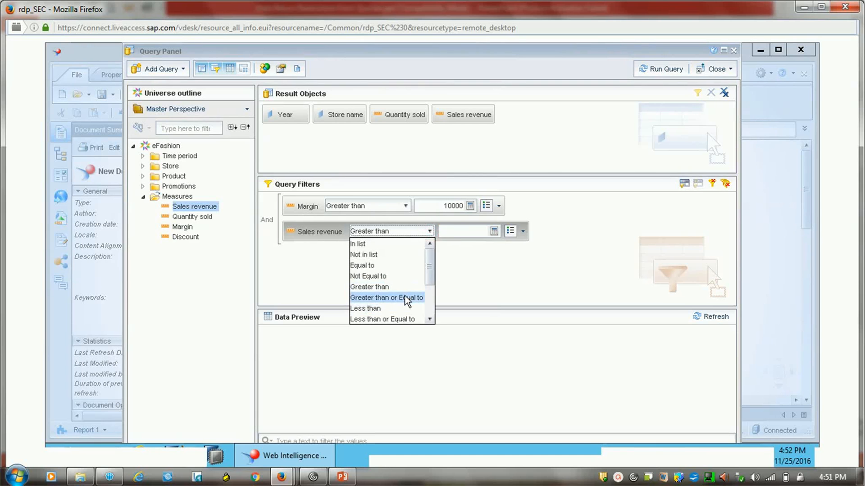
left_click(407, 298)
- Set the Sales revenue filter's value to 200000, run the query and look over the report
left_click(495, 230)
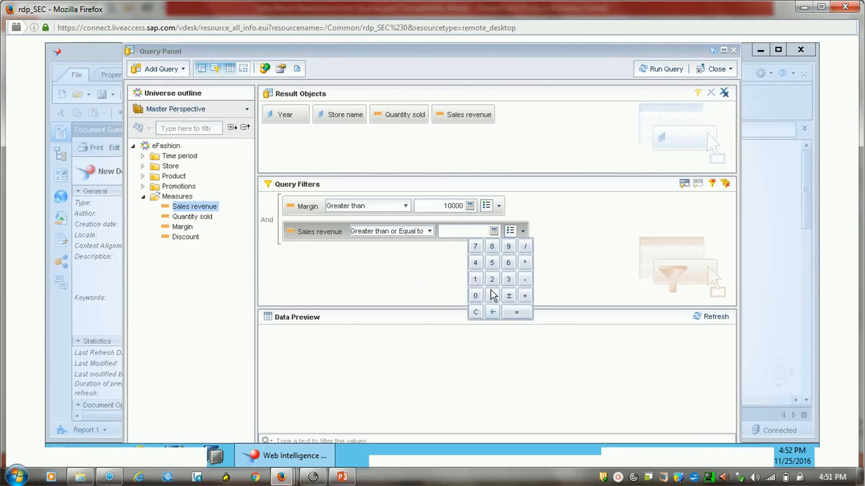
left_click(476, 298)
left_click(476, 298)
left_click(476, 298)
left_click(475, 299)
left_click(475, 298)
left_click(451, 264)
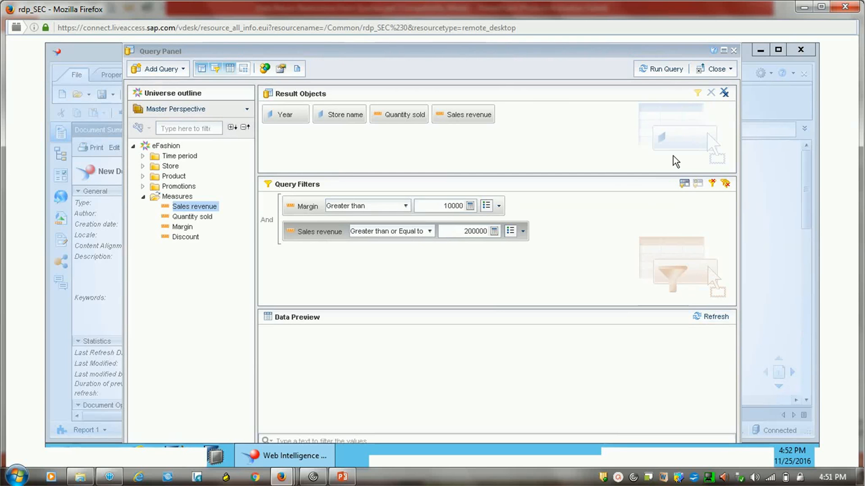
left_click(663, 69)
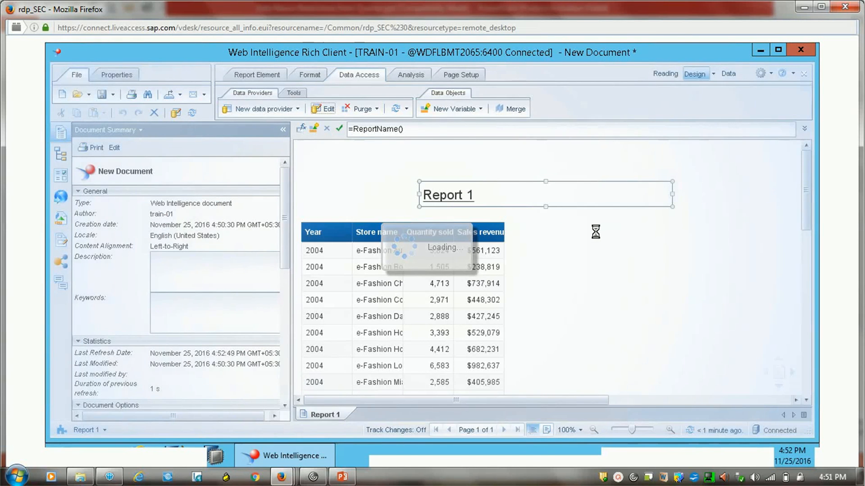
mouse_move(808, 222)
left_mouse_down()
mouse_move(807, 367)
mouse_move(816, 209)
left_mouse_up()
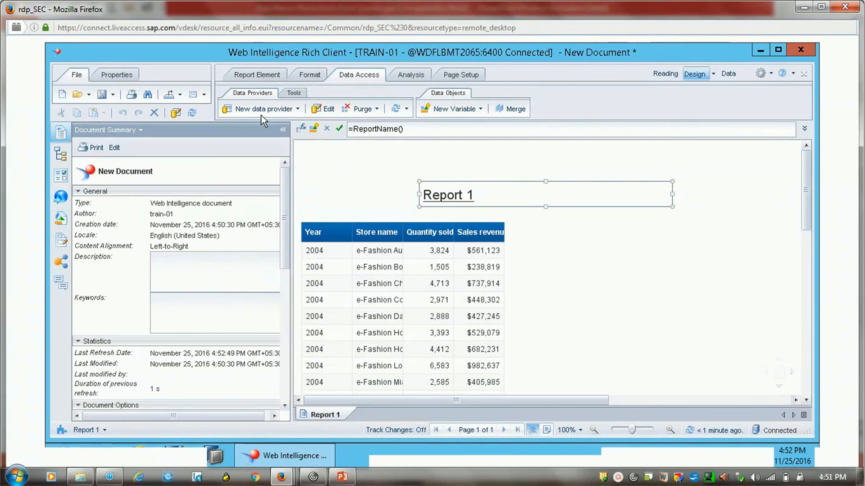
- Edit the query and set the Sales revenue filter's value to 400000
left_click(323, 109)
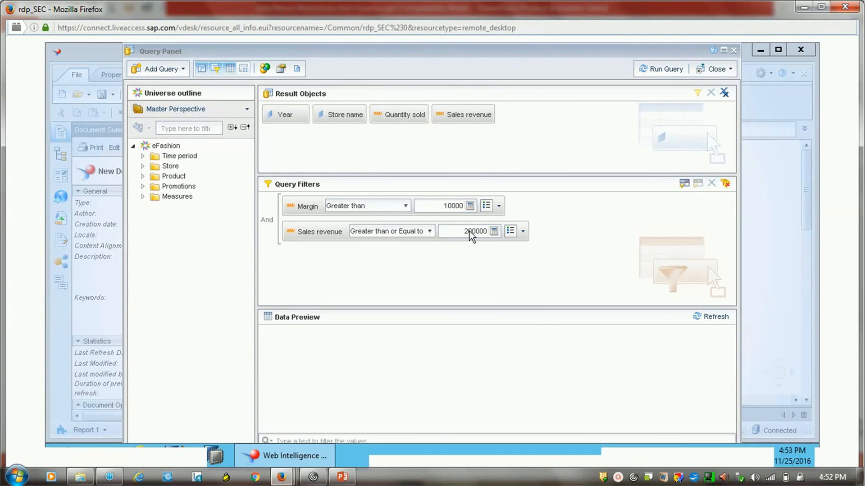
left_click(495, 231)
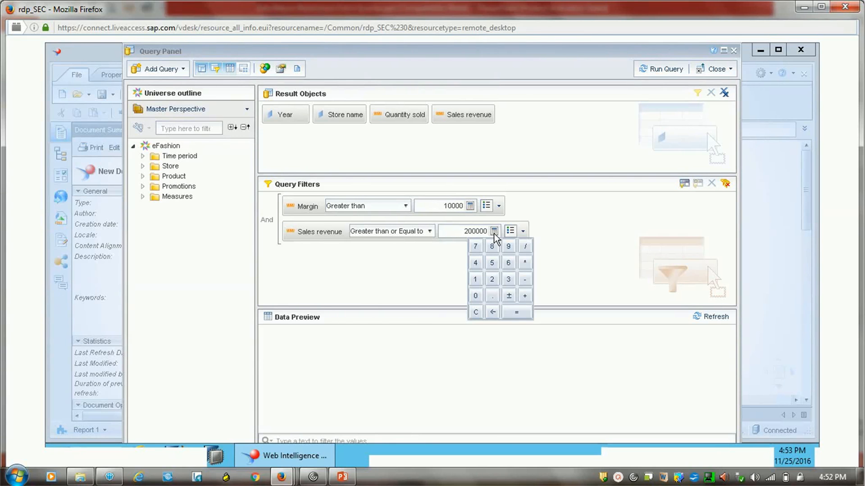
left_click(476, 263)
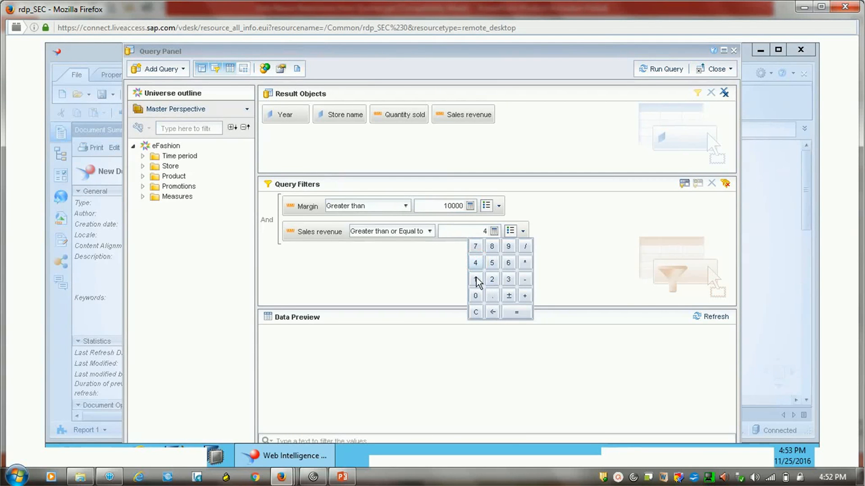
left_click(477, 297)
left_click(477, 297)
left_click(477, 297)
left_click(477, 297)
left_click(476, 297)
left_click(477, 298)
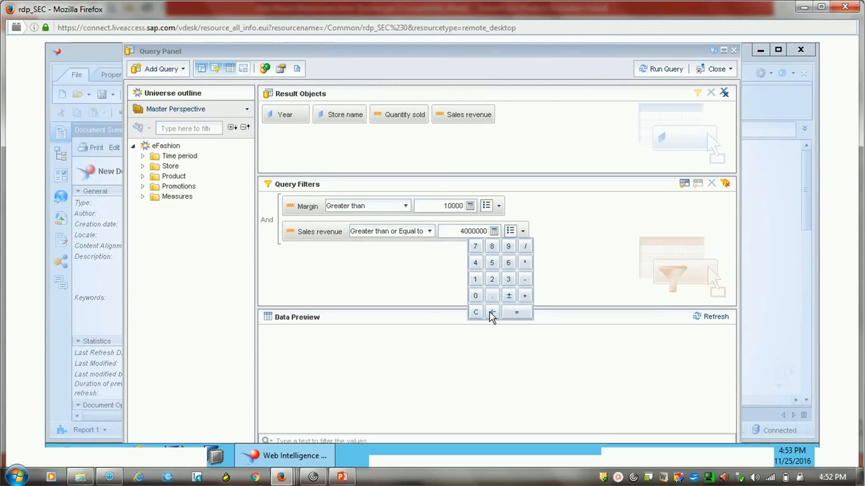
left_click(519, 312)
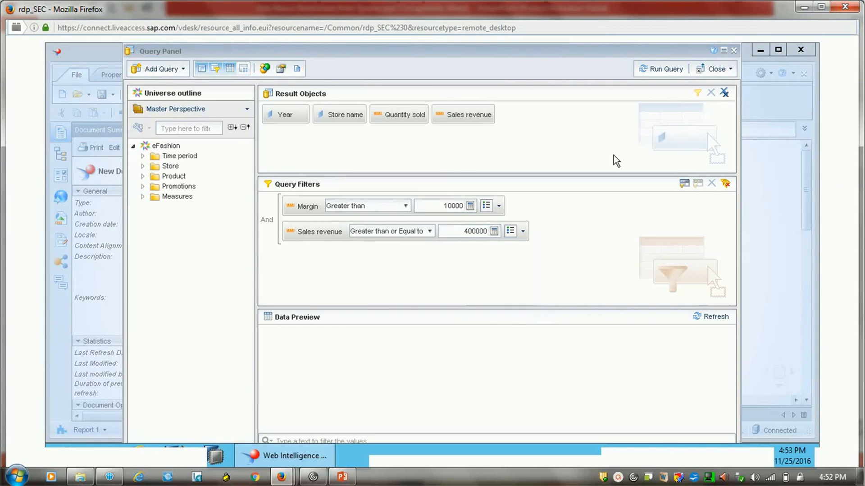
- Run the query and check the stores' sales revenue figures in the report
left_click(663, 69)
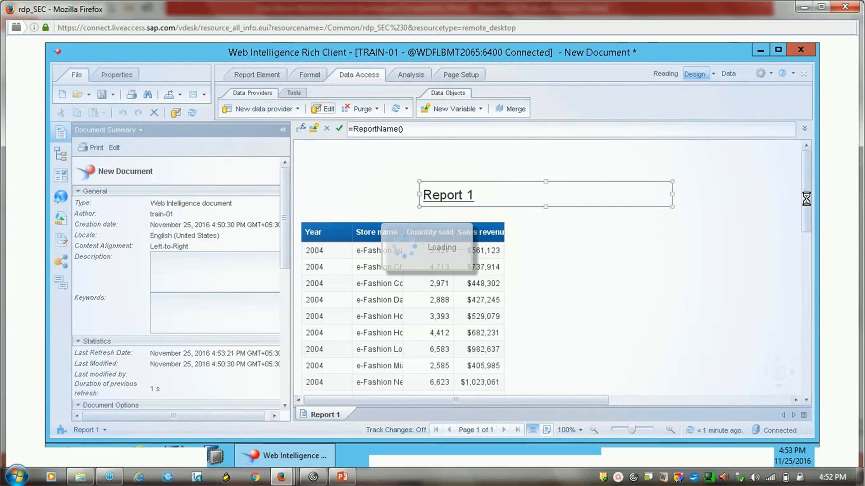
mouse_move(806, 198)
left_mouse_down()
mouse_move(814, 297)
mouse_move(806, 208)
left_mouse_up()
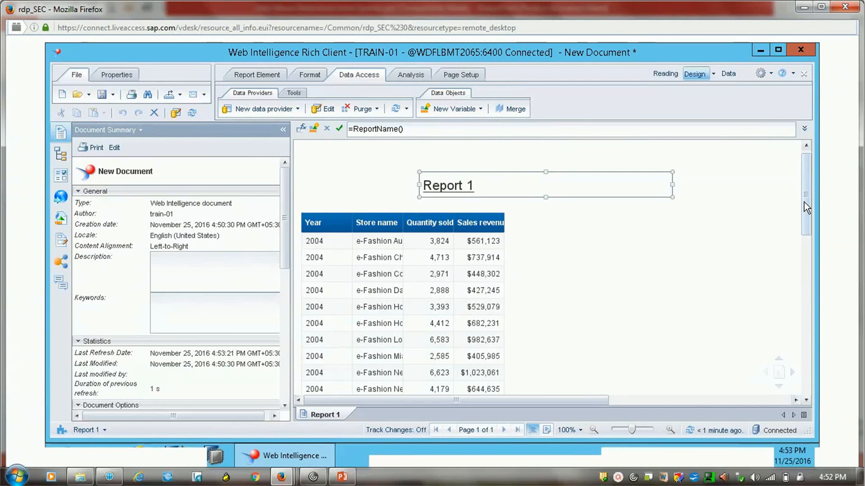
left_click(486, 308)
left_click(490, 257)
left_click(489, 290)
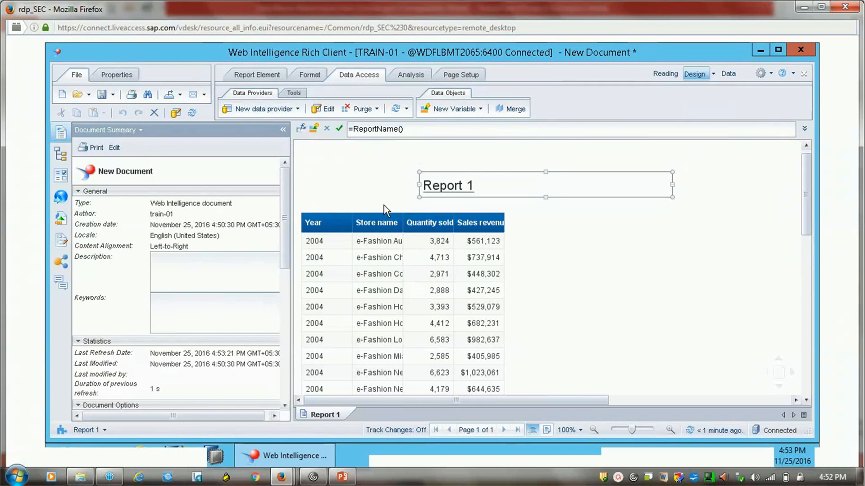
- Edit the query, switch the operator joining the Margin and Sales revenue filters to Or, and set it back to And
left_click(321, 111)
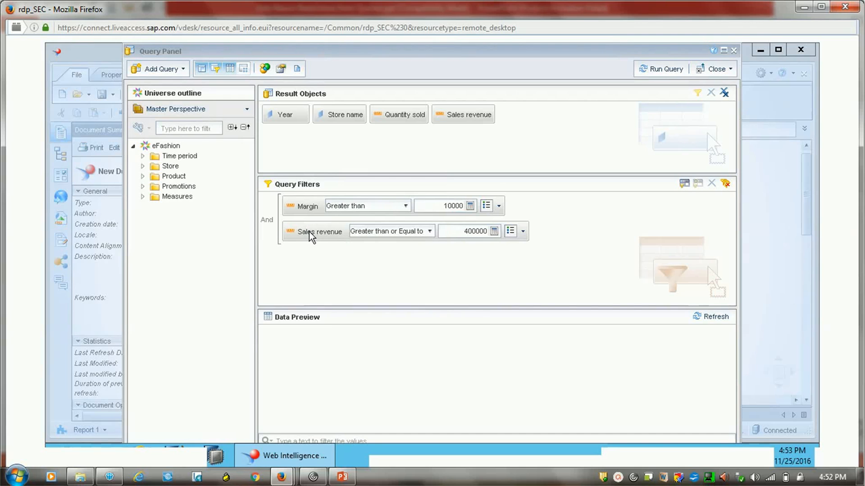
mouse_move(311, 235)
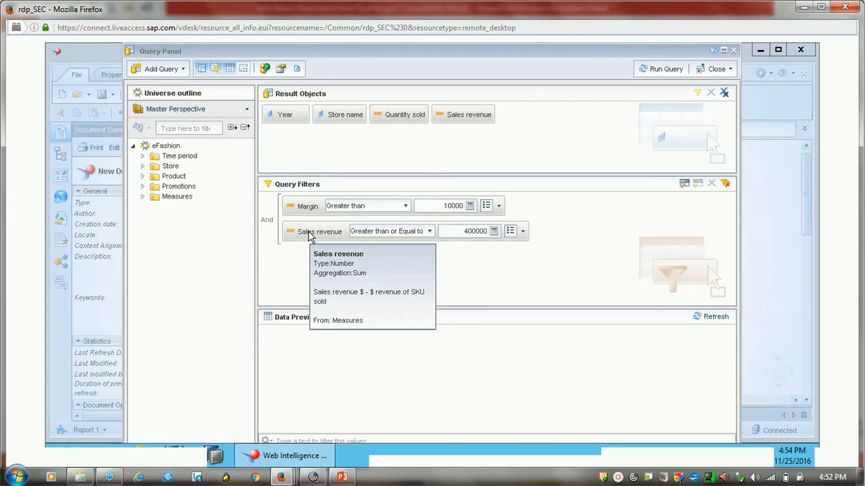
left_click(266, 223)
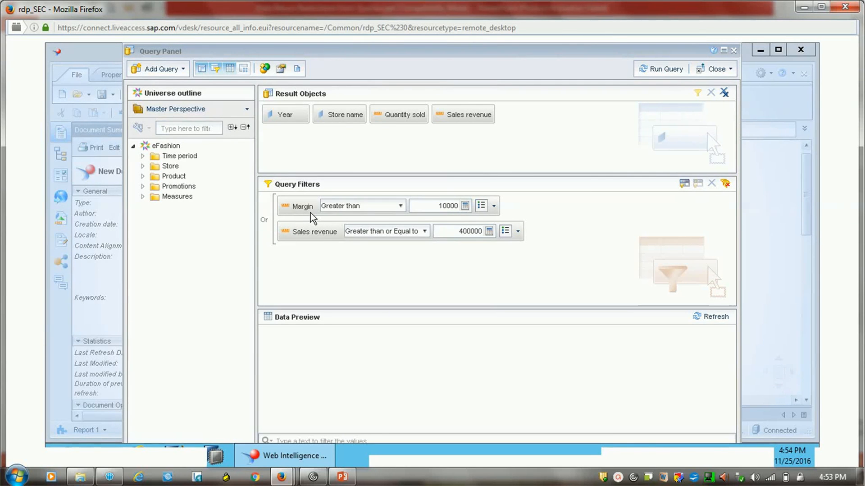
mouse_move(310, 212)
mouse_move(302, 237)
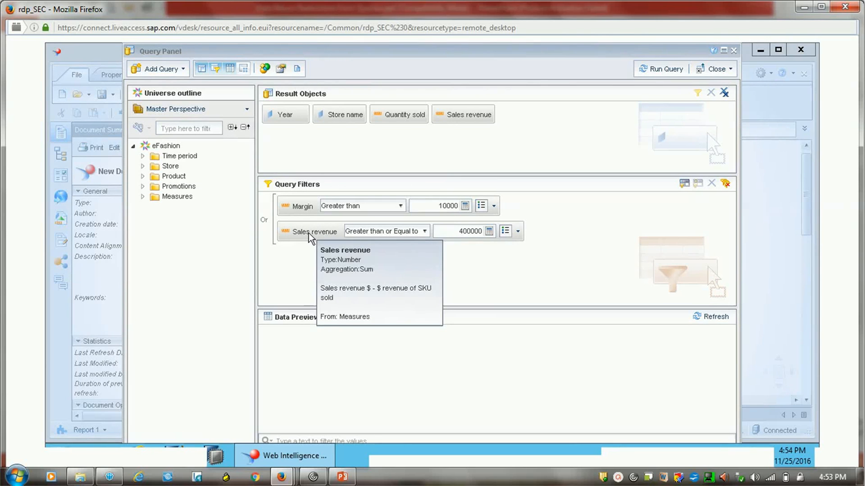
left_click(264, 220)
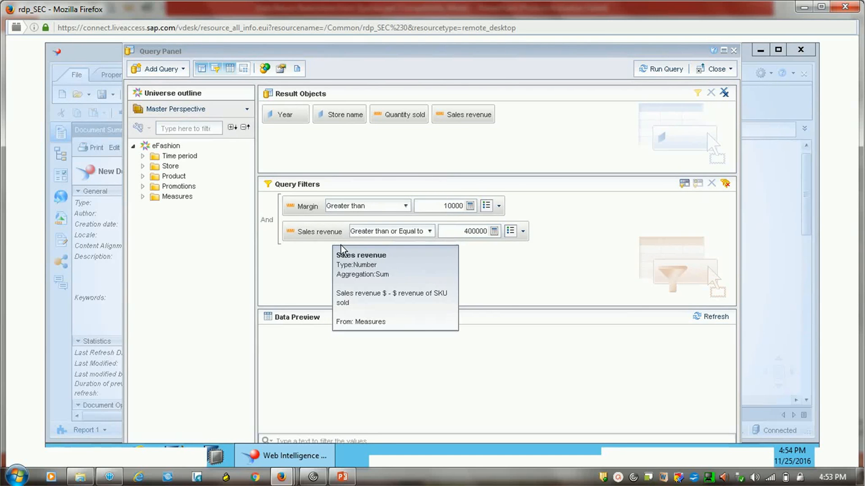
- Try adding Store name as a third query filter and remove it again
left_click(142, 166)
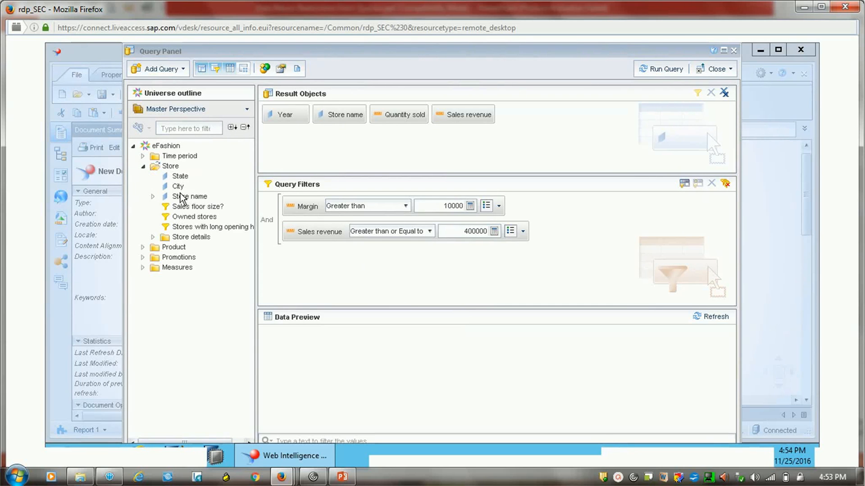
left_click_drag(180, 195, 300, 259)
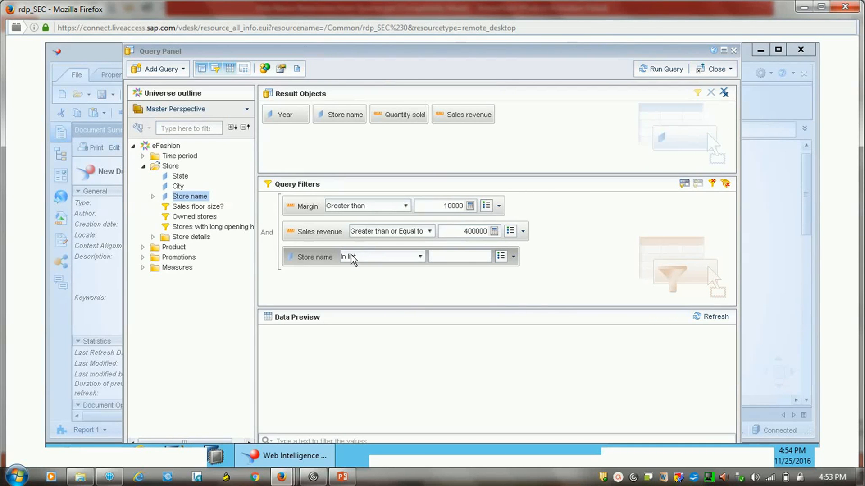
left_click(713, 184)
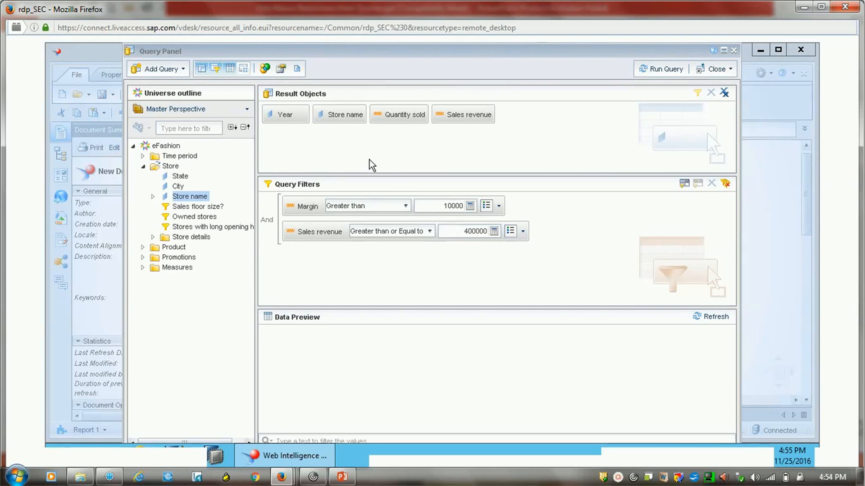
- Run the query and close the document without saving it
left_click(665, 68)
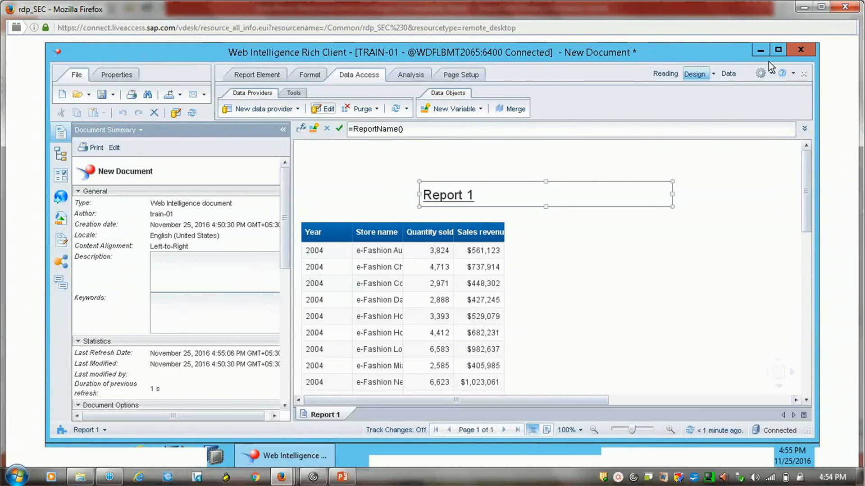
left_click(804, 73)
left_click(473, 265)
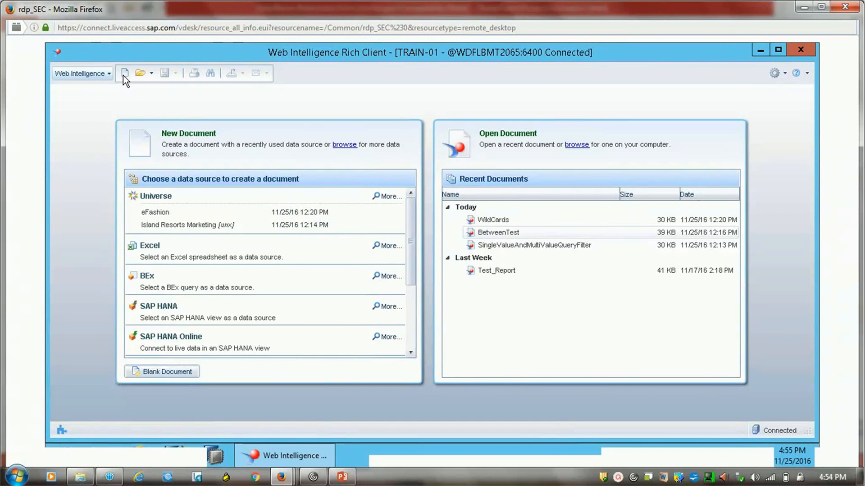
- Create a new document based on the eFashion universe from the webi universes folder
left_click(125, 73)
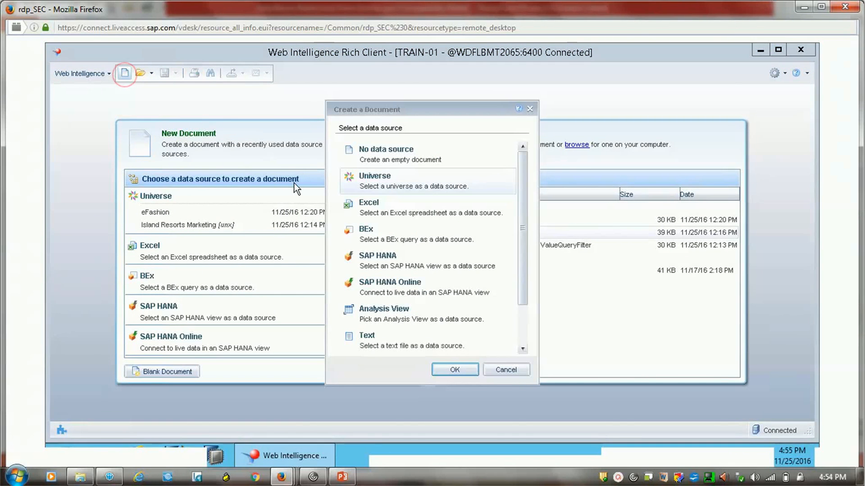
left_click(456, 371)
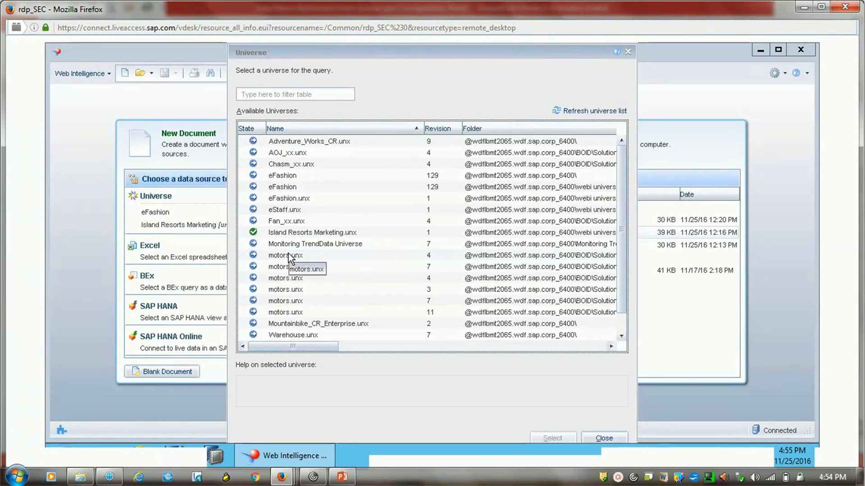
double_click(288, 188)
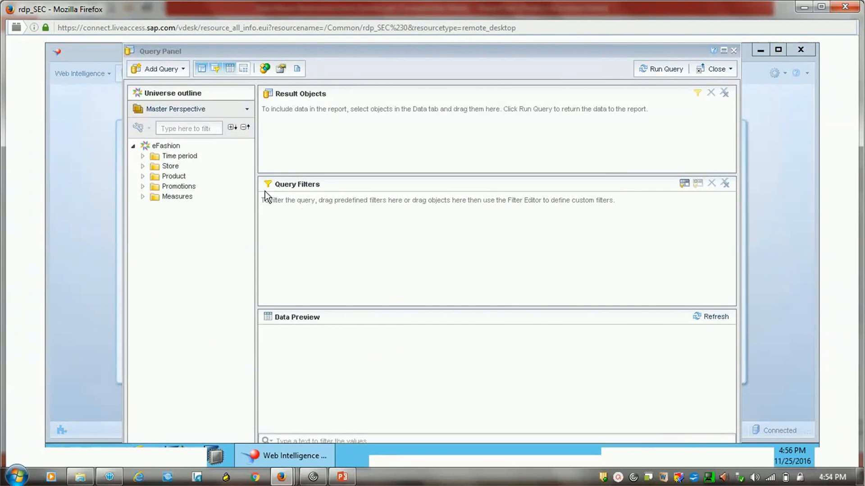
- Add Year, State and Sales revenue to the query's result objects
left_click(142, 156)
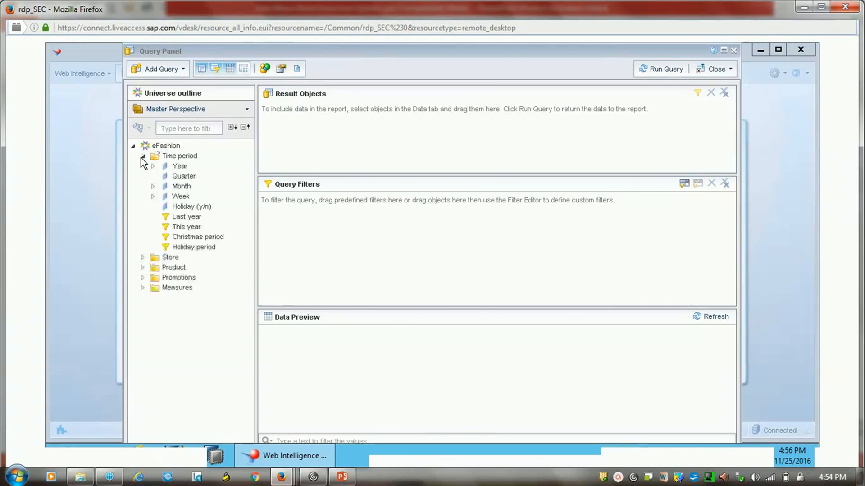
double_click(178, 166)
left_click(182, 187)
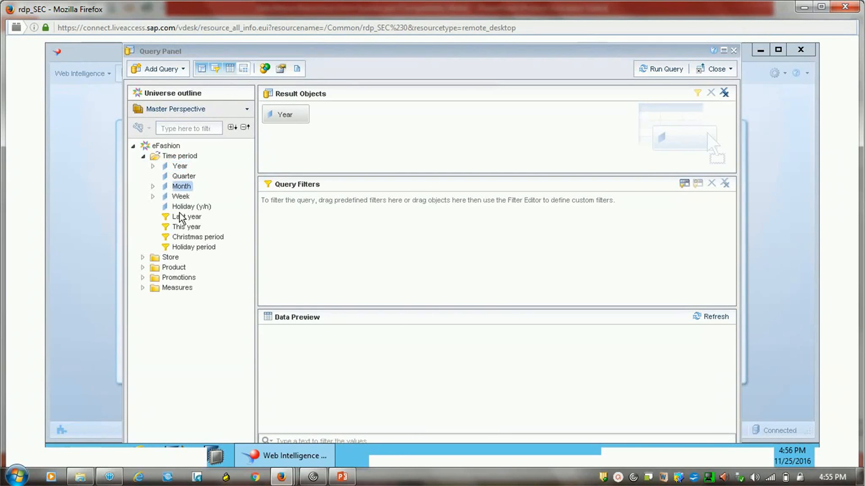
left_click(143, 257)
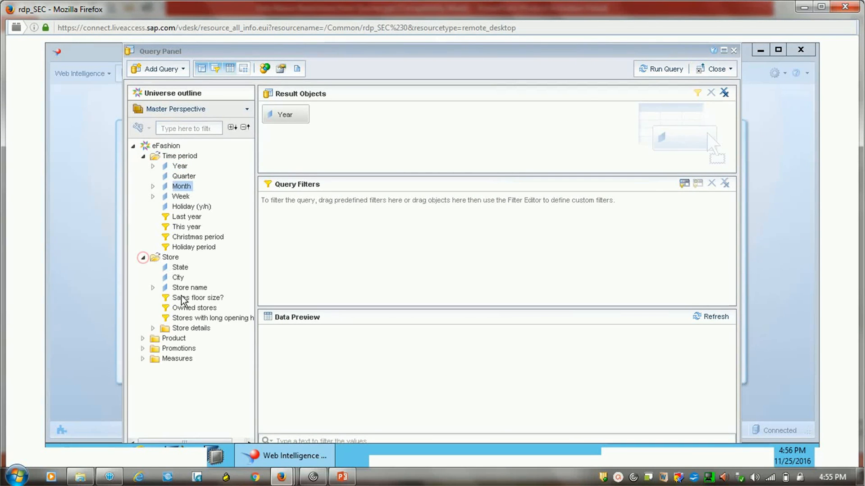
left_click(179, 268)
double_click(180, 267)
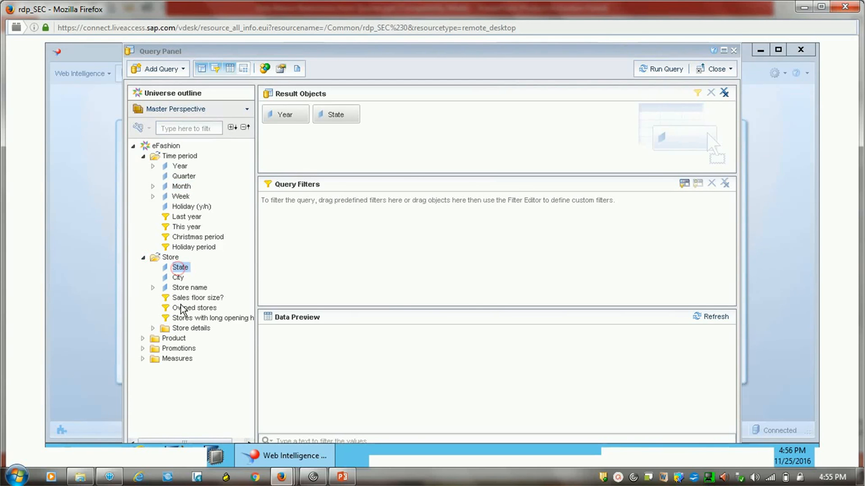
left_click(143, 359)
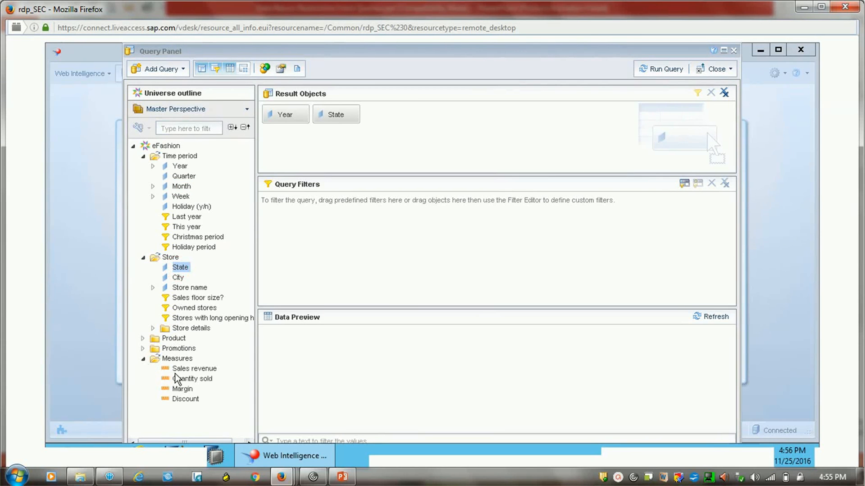
left_click(184, 398)
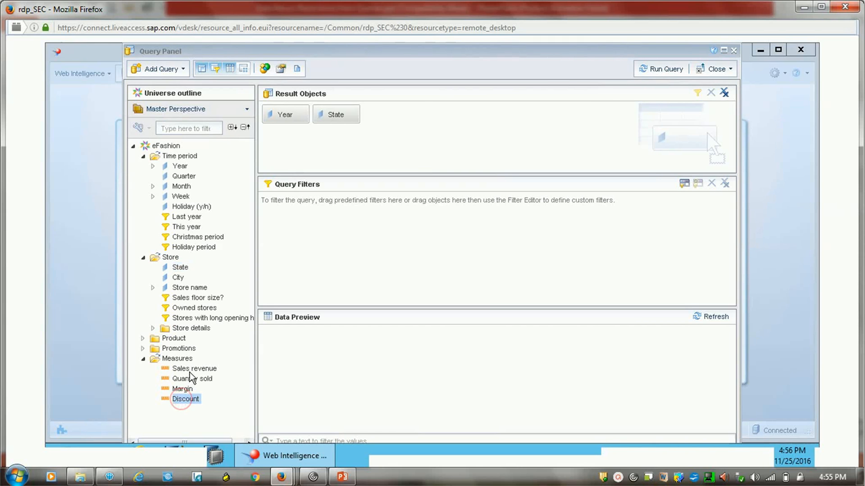
left_click_drag(190, 368, 393, 153)
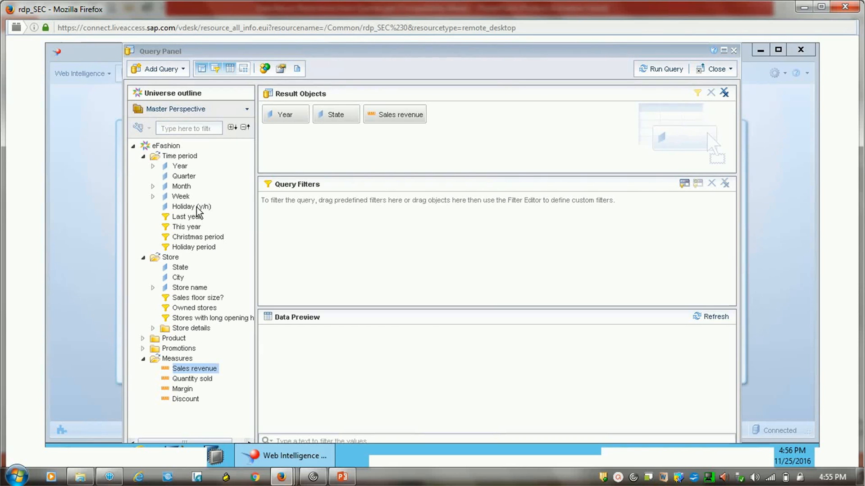
- Add a query filter on State with the Equal to operator and make its value a prompt
left_click_drag(198, 264, 312, 231)
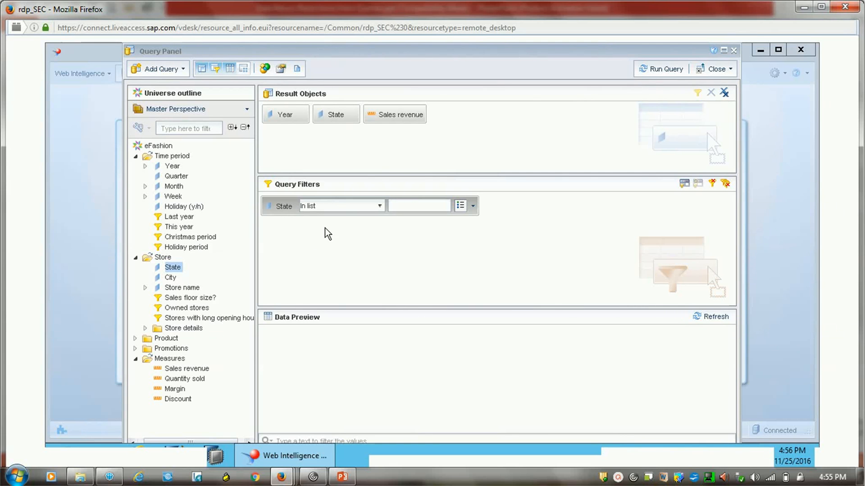
left_click(380, 206)
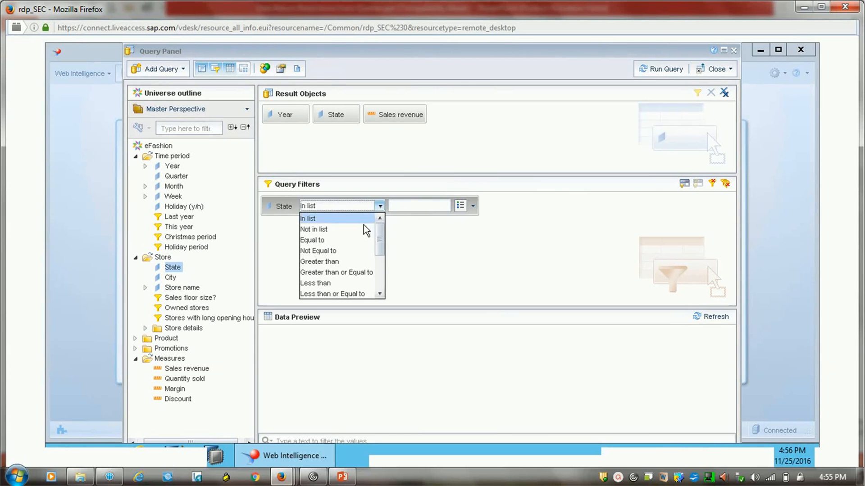
left_click(347, 239)
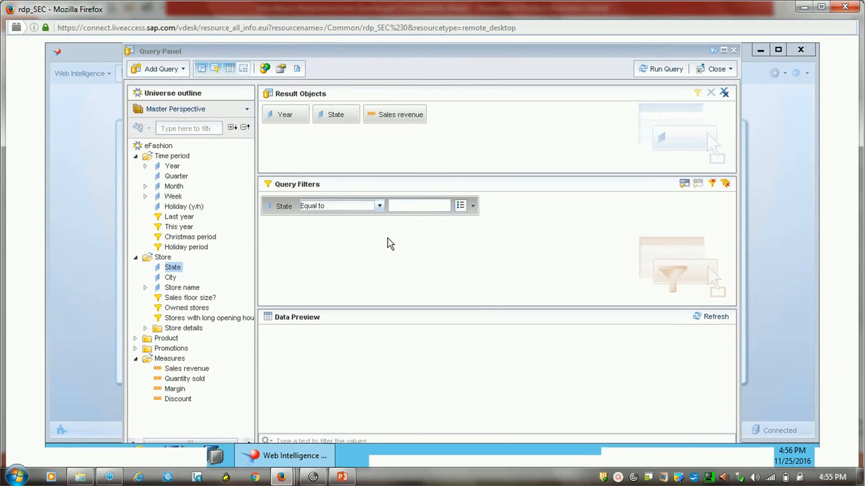
left_click(474, 206)
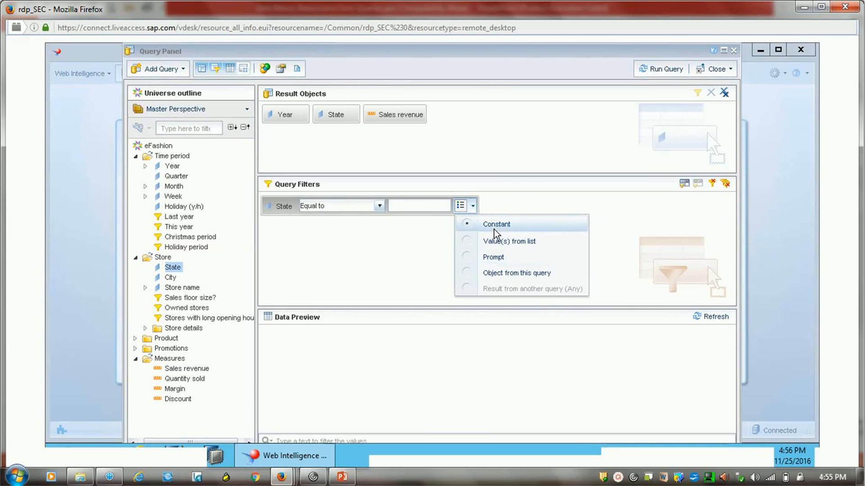
left_click(494, 259)
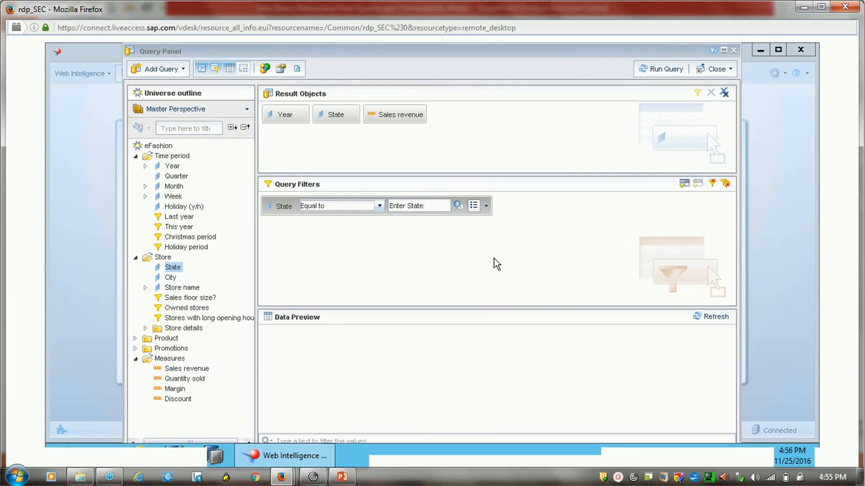
- Change the State filter's prompt text to "Please Enter State Name:"
left_click(458, 206)
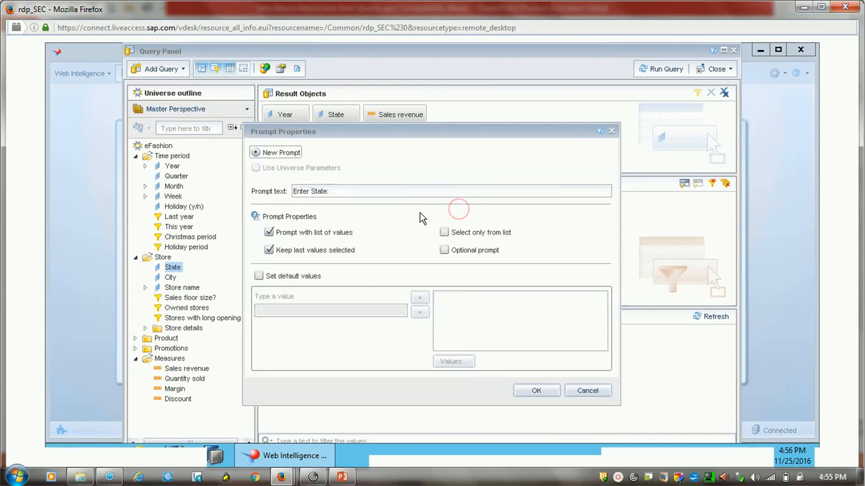
left_click(334, 191)
key("ctrl+a")
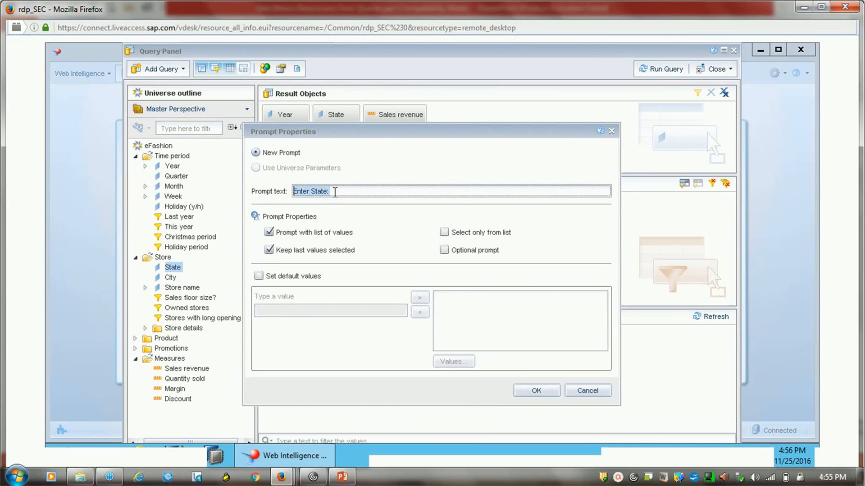
type("Please Enter Sta")
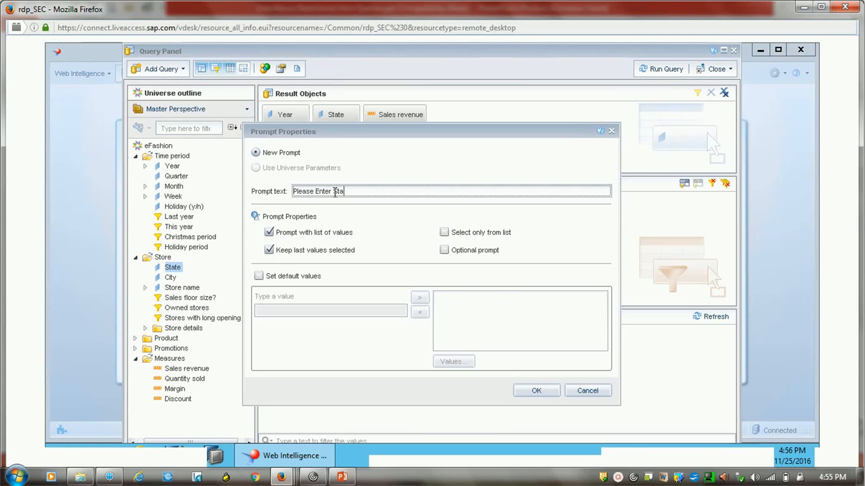
type("te Name:")
left_click(537, 390)
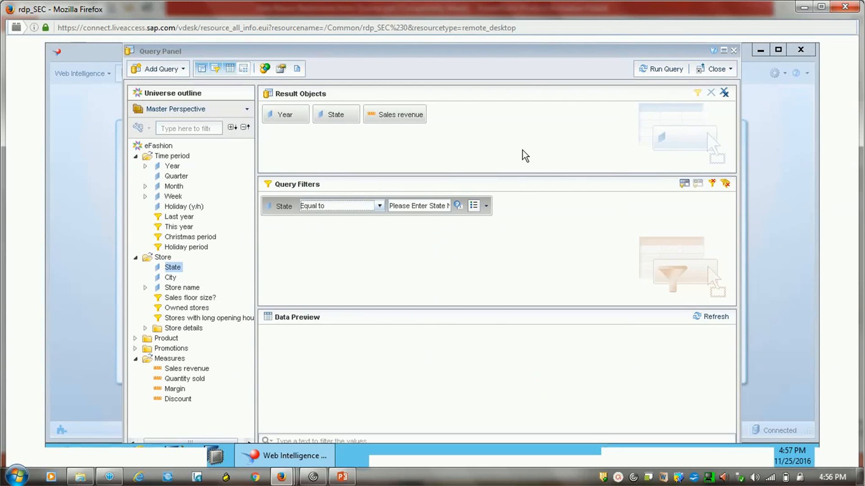
- Run the query with Florida as the state prompt value
left_click(666, 69)
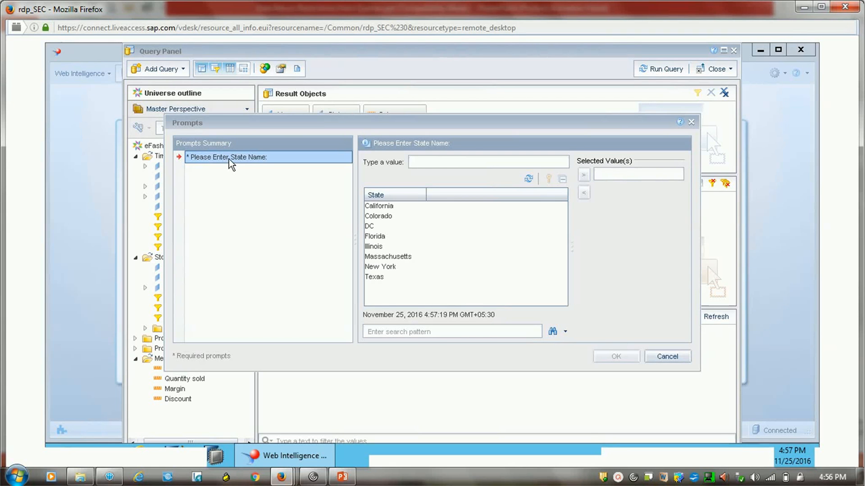
double_click(374, 236)
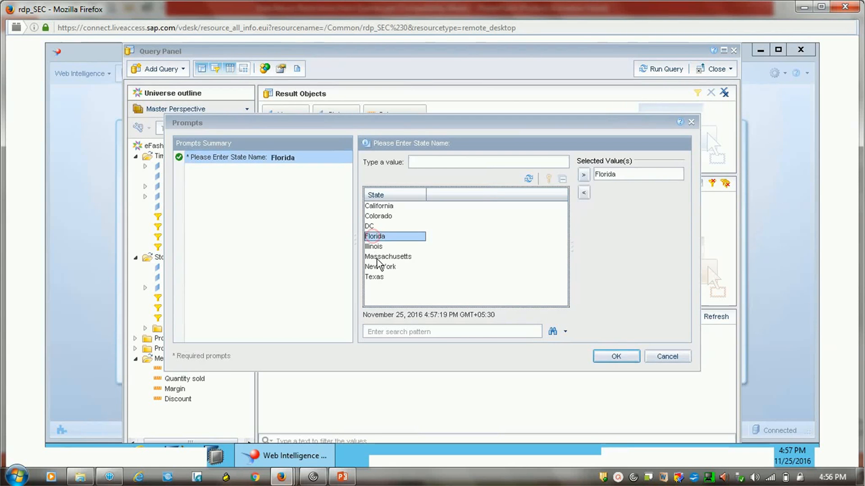
left_click(606, 351)
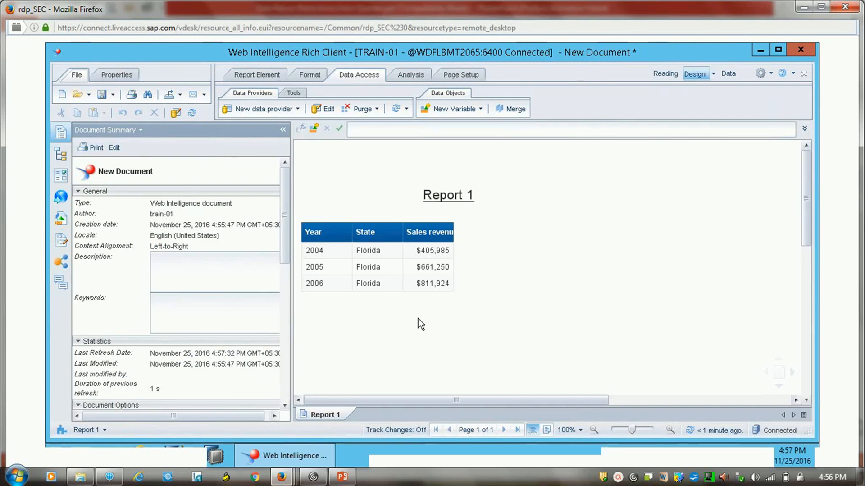
- Refresh the report data with New York chosen from the prompt's list of states
left_click(396, 108)
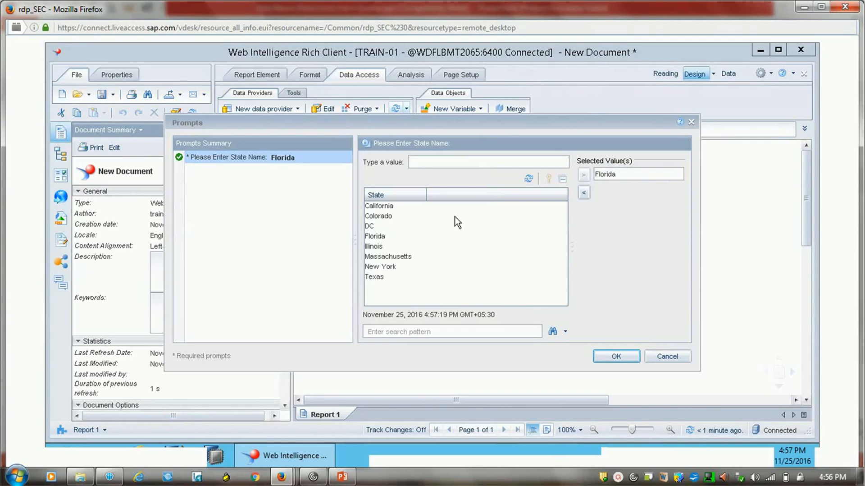
left_click(378, 247)
double_click(381, 256)
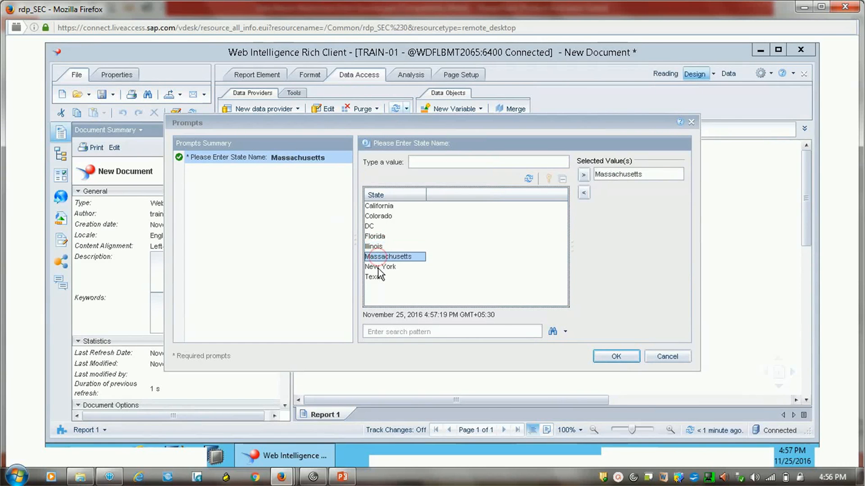
double_click(377, 266)
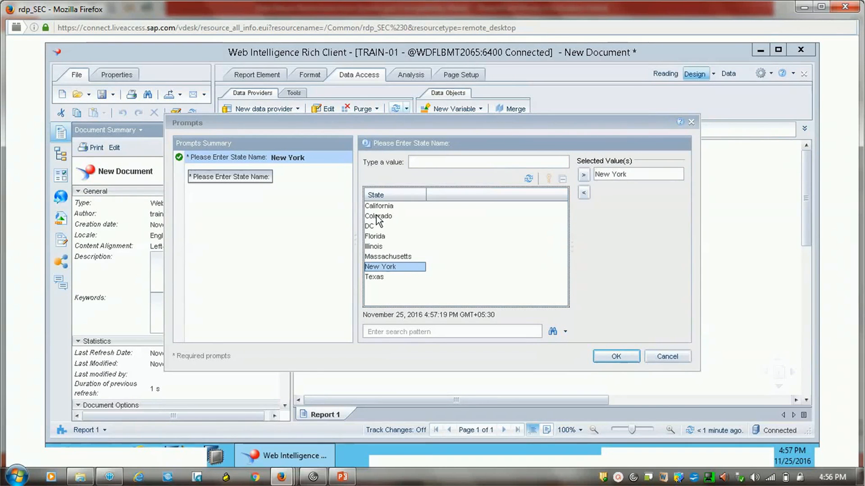
left_click(616, 356)
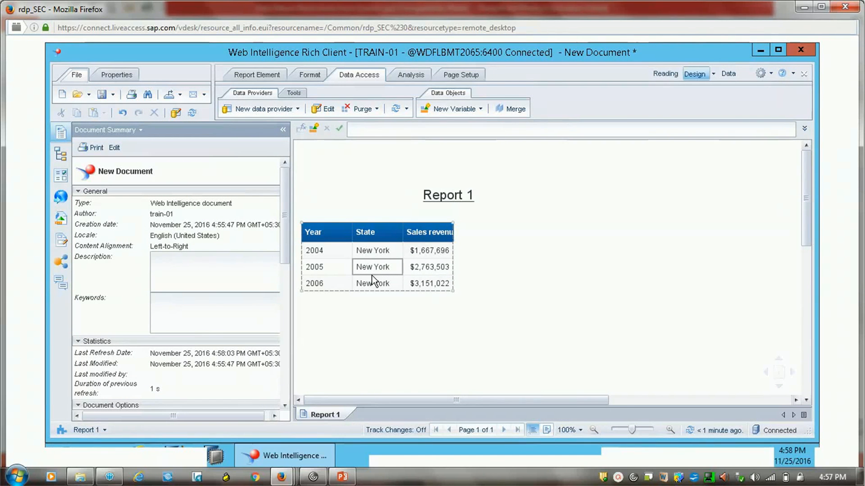
left_click(373, 283)
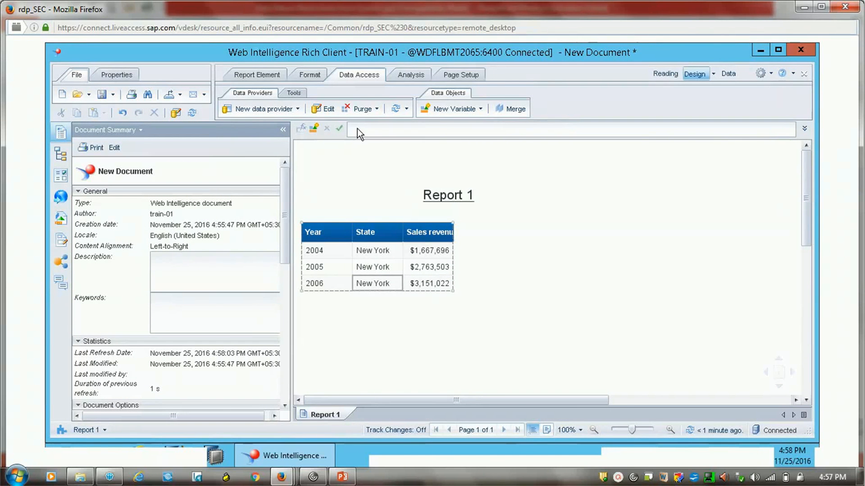
- Edit the query to turn off Prompt with list of values for the State prompt, and run it for New York
left_click(326, 108)
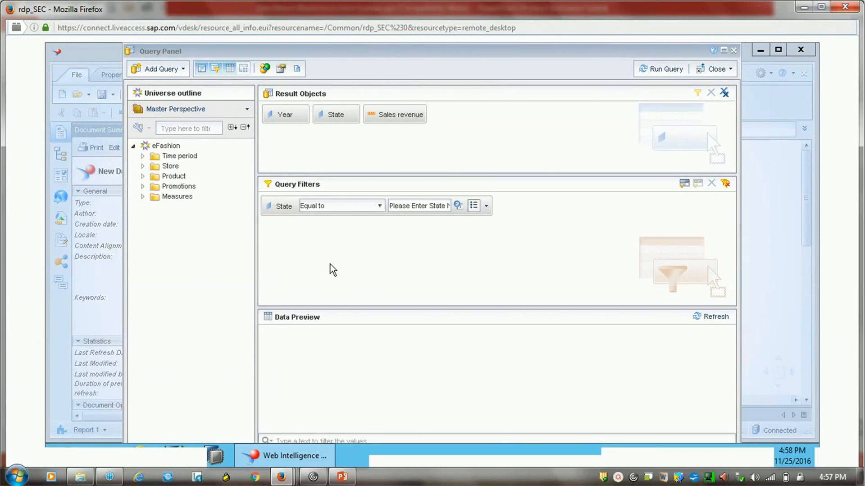
left_click(458, 208)
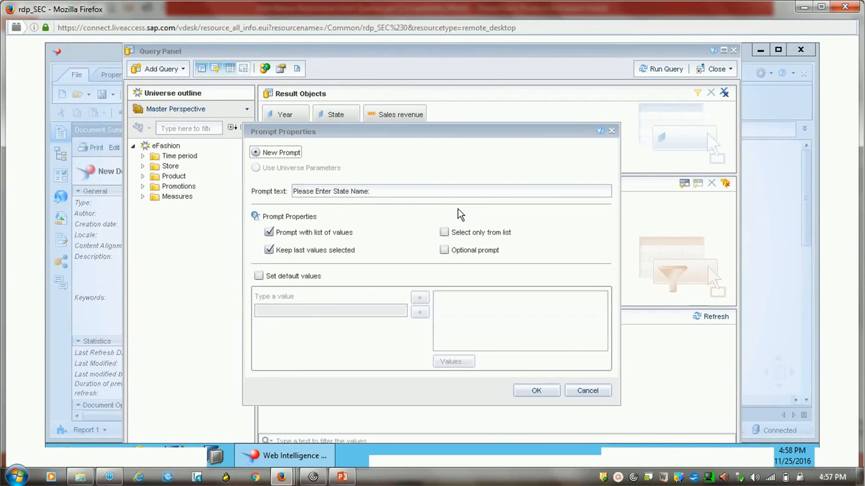
left_click(306, 233)
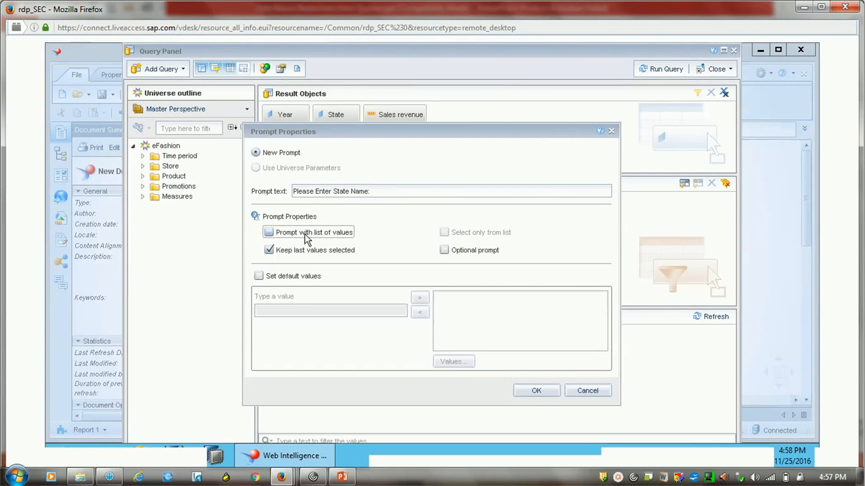
left_click(536, 391)
left_click(652, 70)
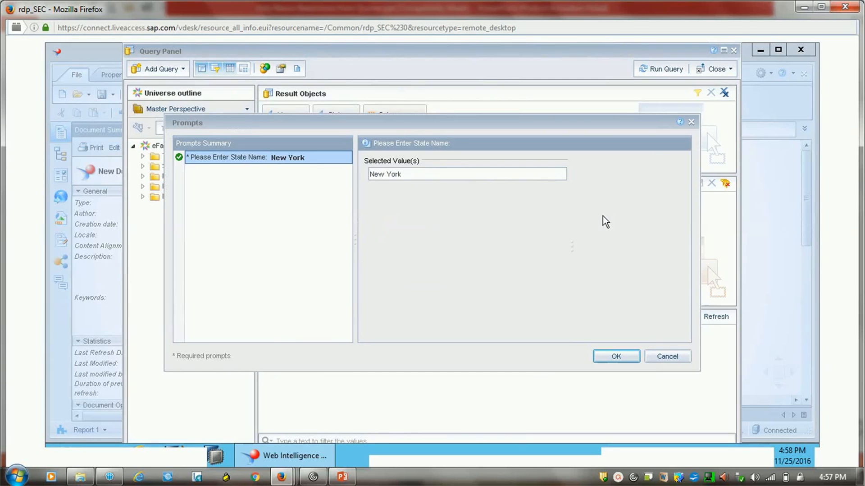
left_click(604, 357)
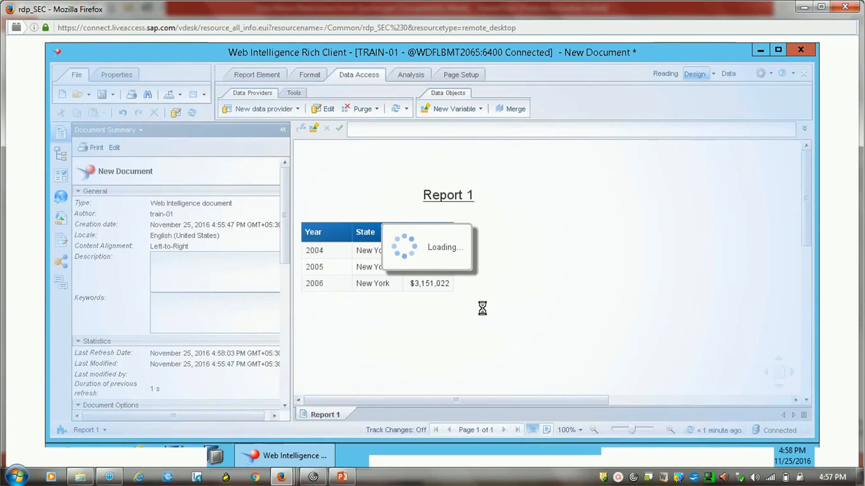
- Refresh the report data with Florida entered manually as the state prompt value
left_click(394, 110)
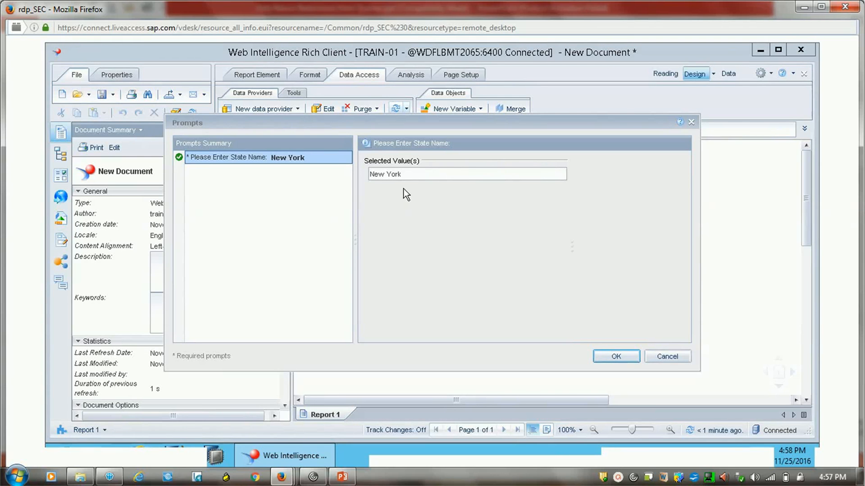
left_click_drag(411, 174, 371, 171)
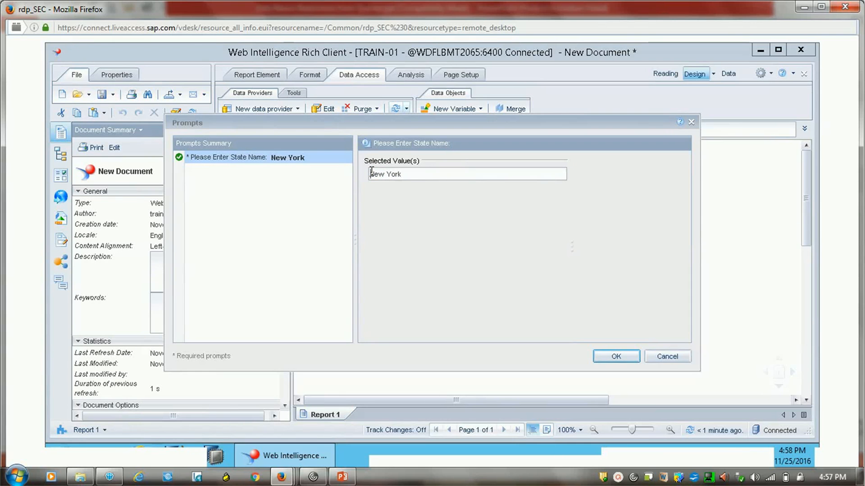
key("ctrl+a")
key("BackSpace")
type("Flori")
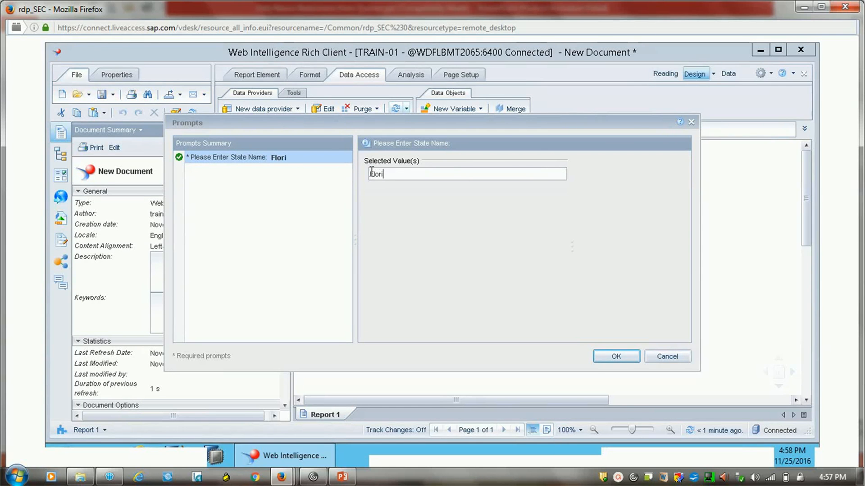
left_click(614, 356)
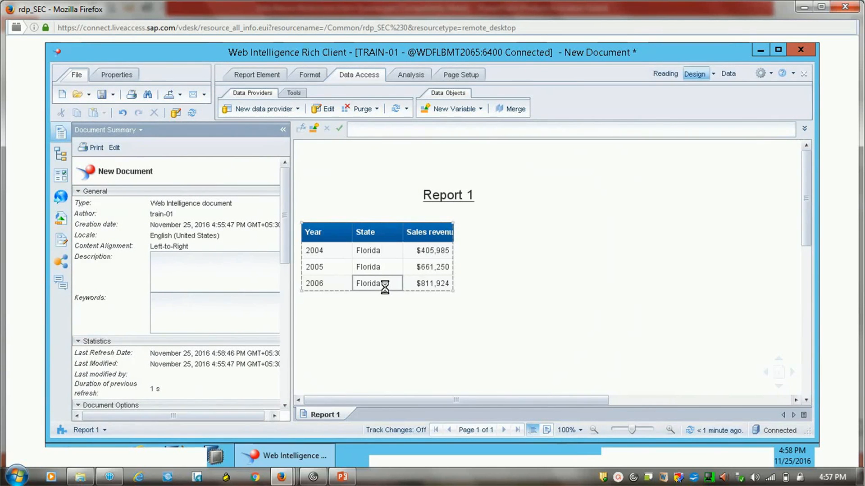
- Edit the query's State prompt so that Prompt with list of values and Keep last values selected are both enabled
left_click(325, 109)
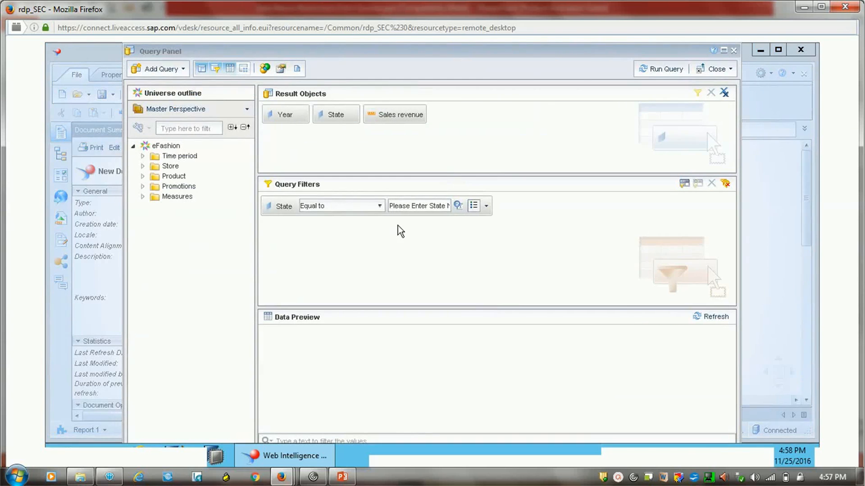
left_click(458, 205)
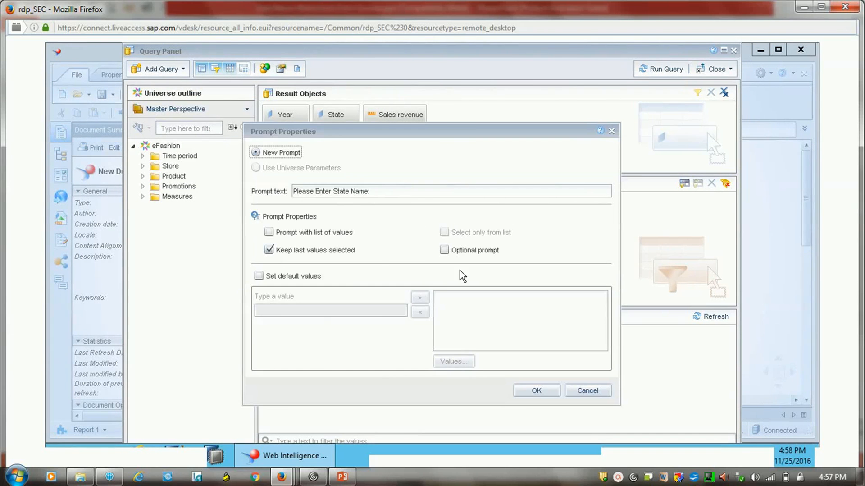
left_click(290, 232)
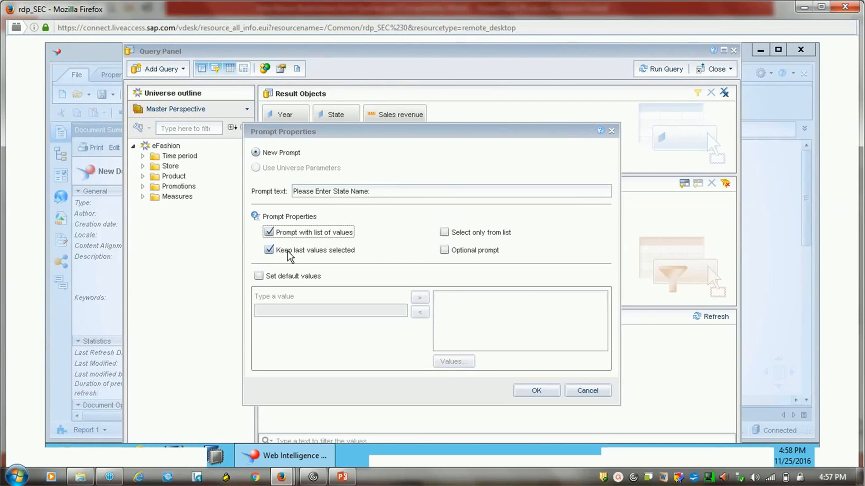
left_click(288, 250)
left_click(271, 232)
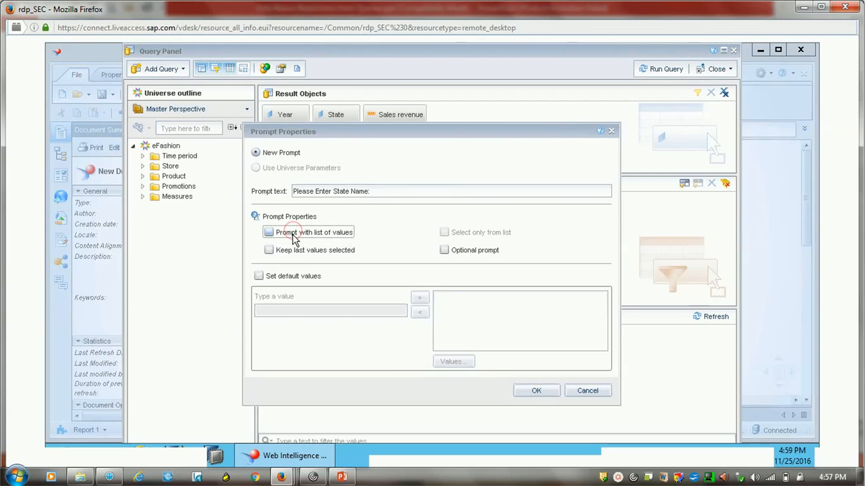
left_click(292, 234)
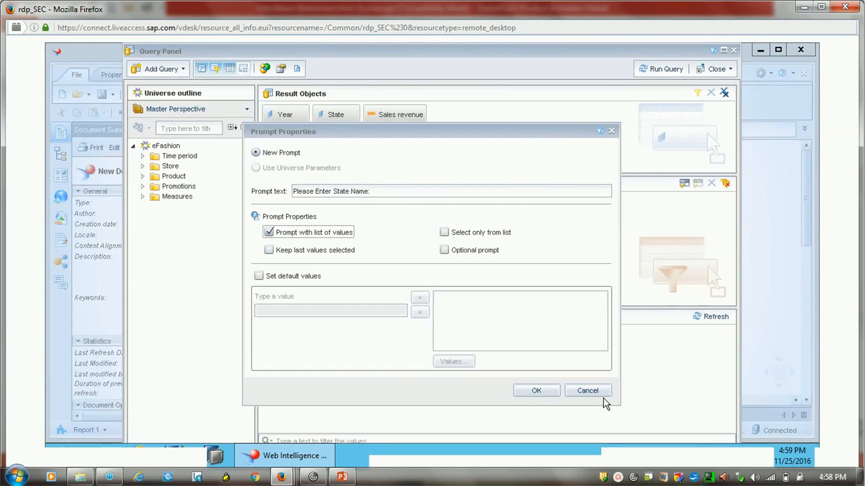
left_click(308, 250)
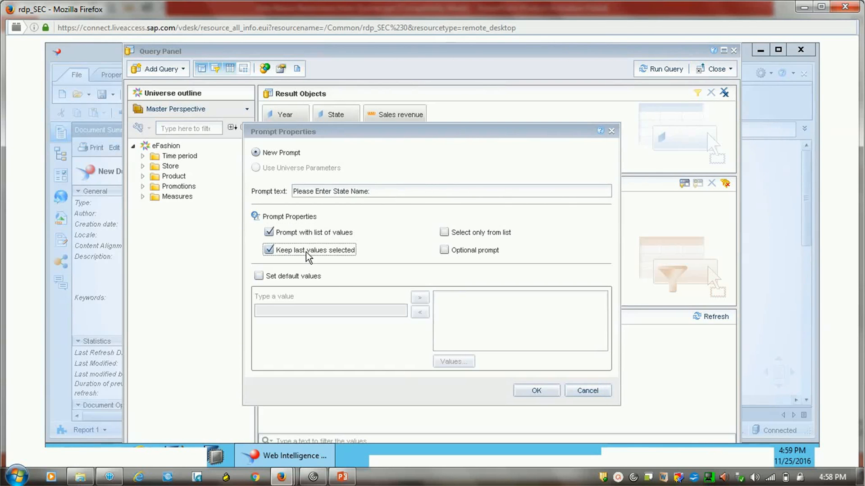
left_click(536, 390)
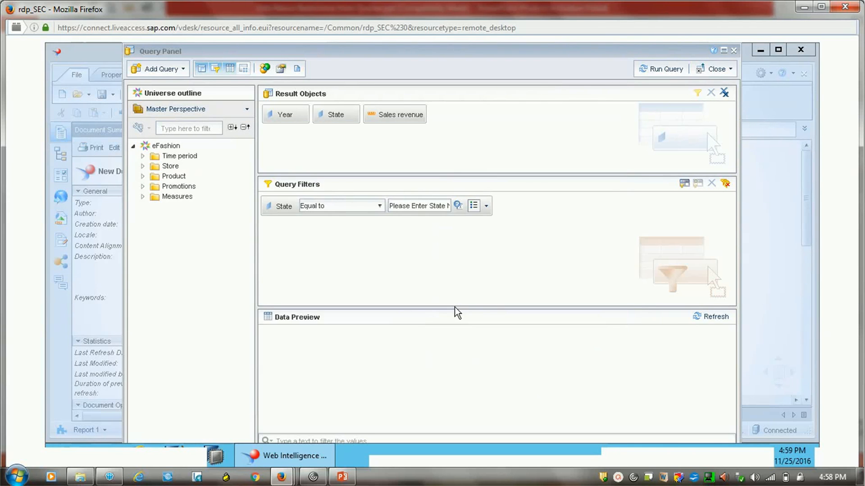
- Run the query with DC chosen from the list as the state prompt value
left_click(662, 70)
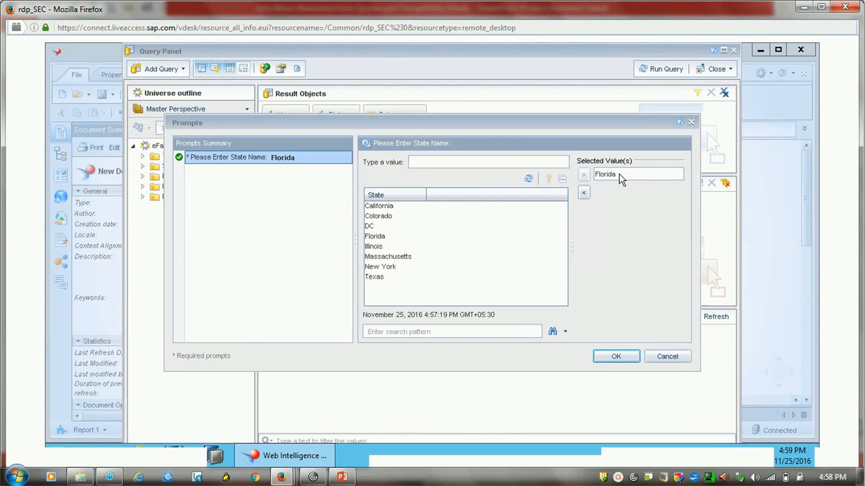
left_click(620, 174)
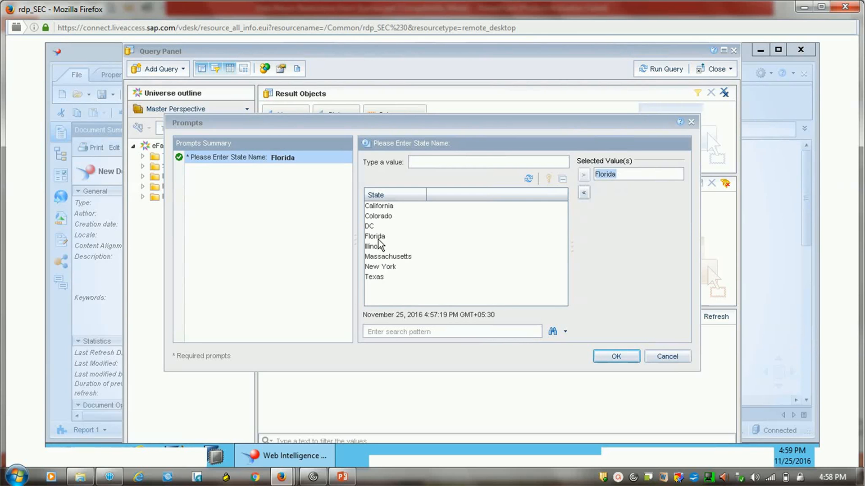
double_click(373, 226)
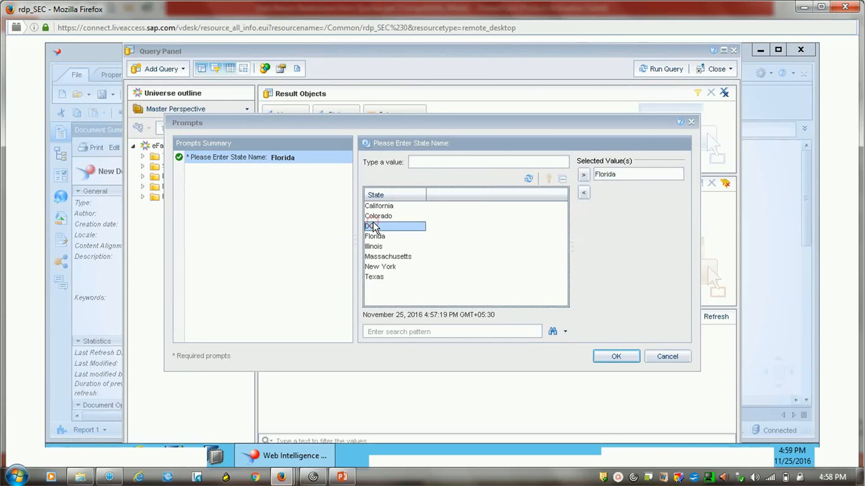
left_click(616, 356)
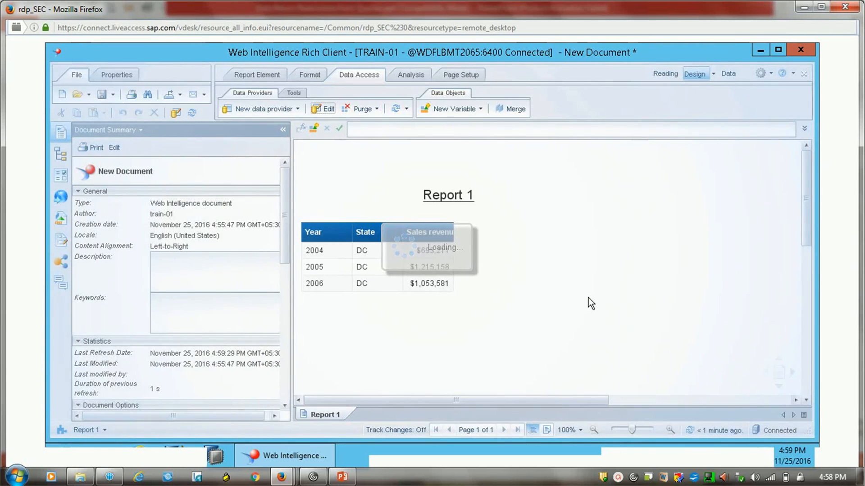
left_click(367, 242)
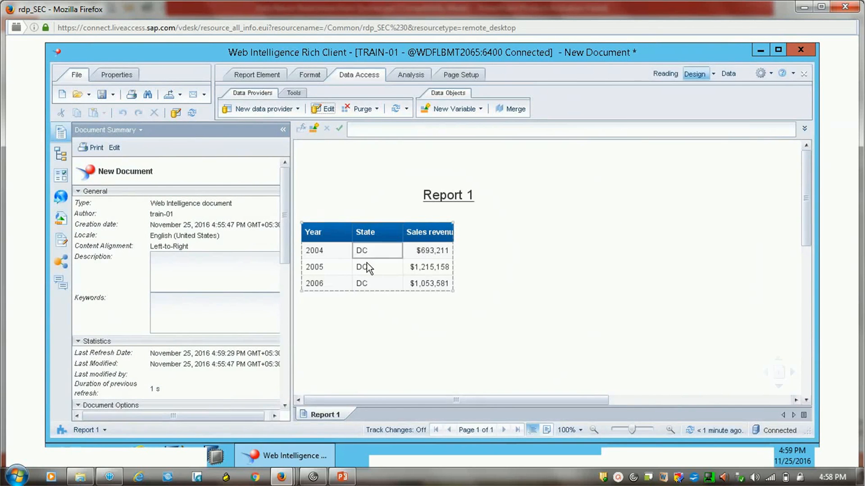
- Refresh the report data, keeping DC as the state prompt value
left_click(396, 112)
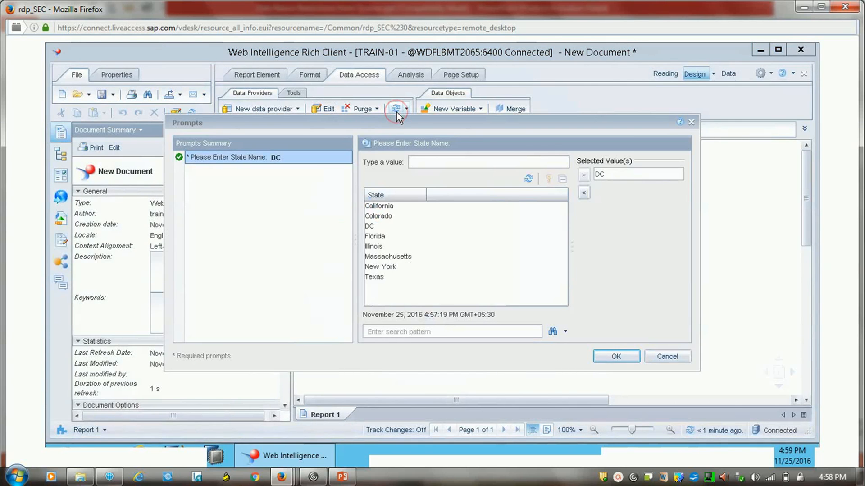
left_click(600, 175)
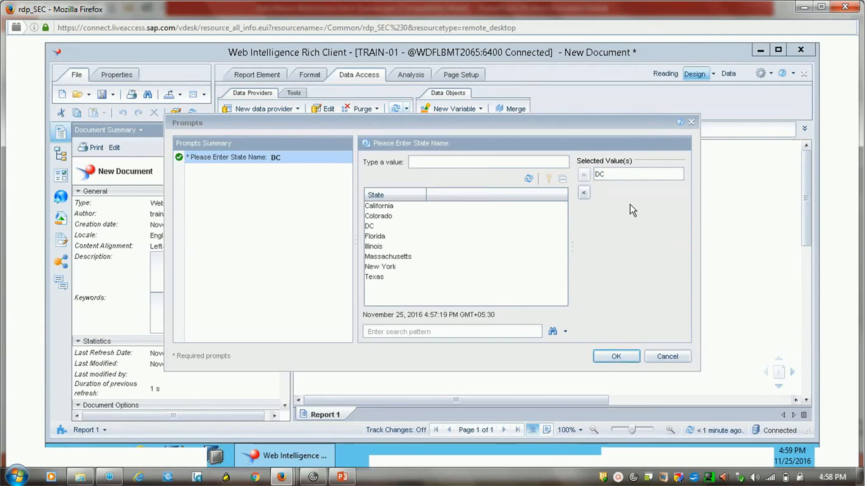
left_click(600, 175)
left_click(625, 355)
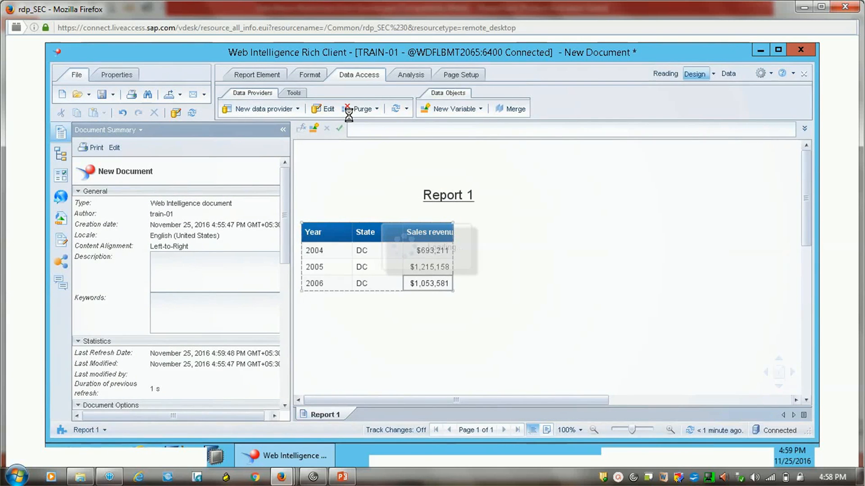
- Edit the query to turn off Keep last values selected for the State prompt, and run it for Florida
left_click(326, 110)
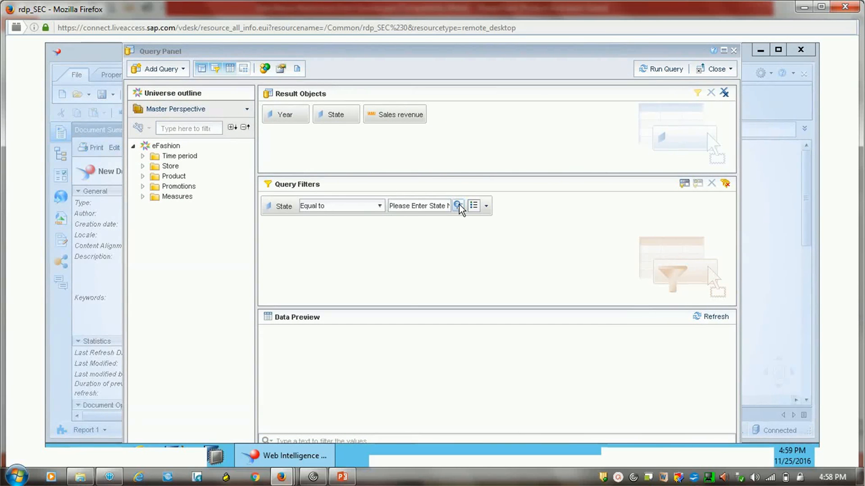
left_click(458, 206)
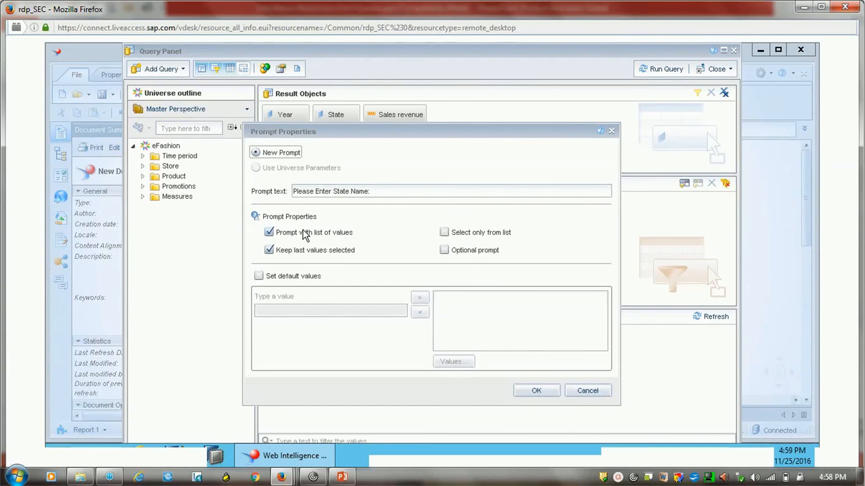
left_click(288, 252)
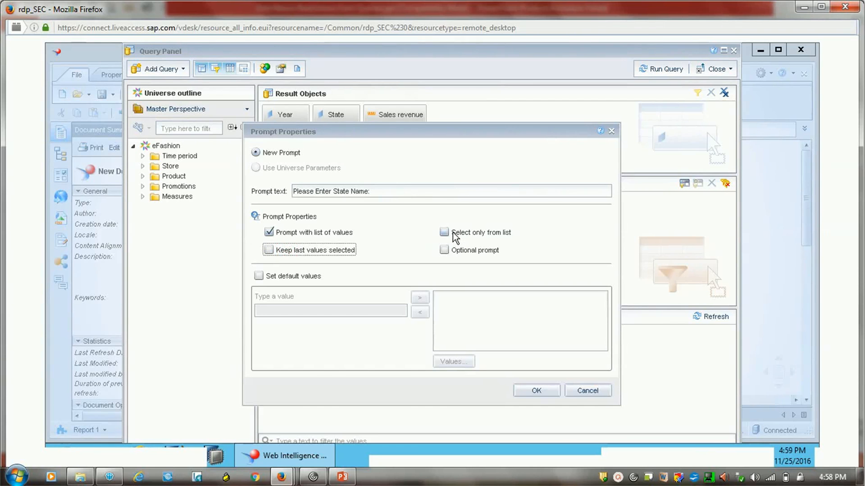
left_click(540, 391)
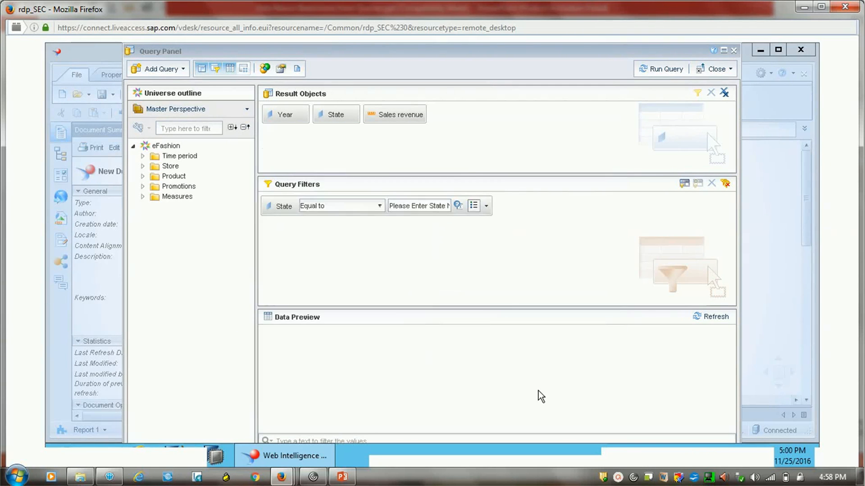
left_click(668, 68)
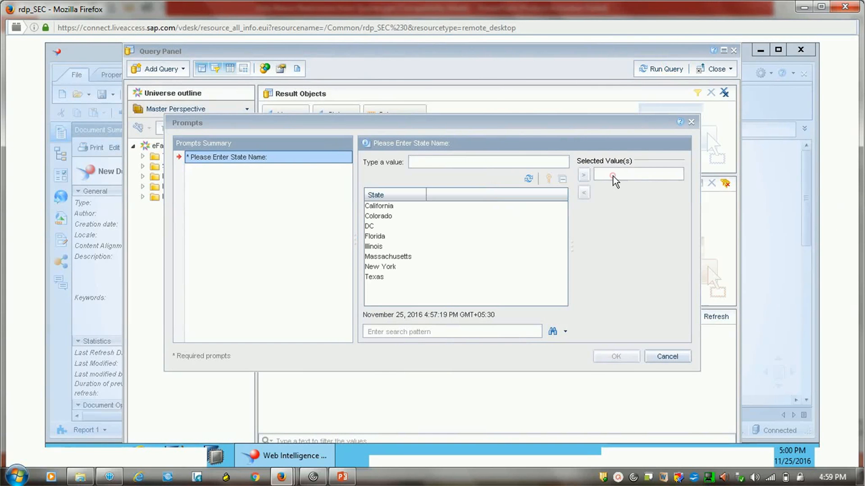
double_click(377, 236)
left_click(615, 356)
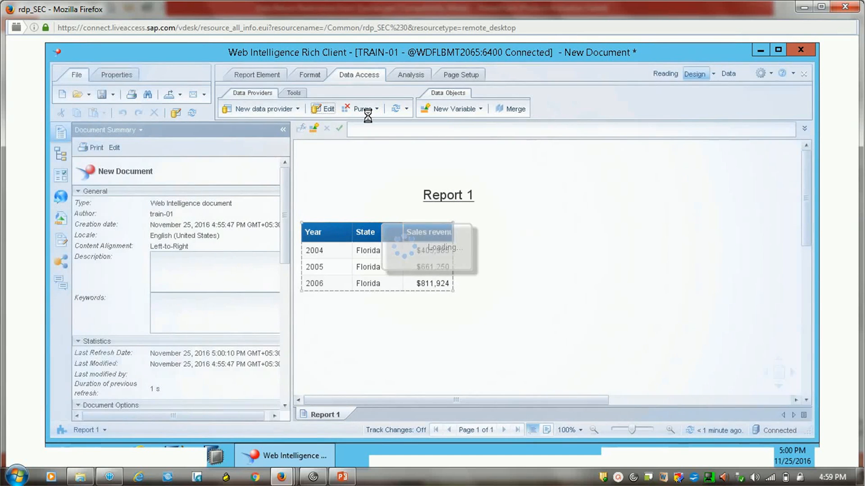
- Refresh the report data with New York chosen from the list as the state prompt value
left_click(396, 108)
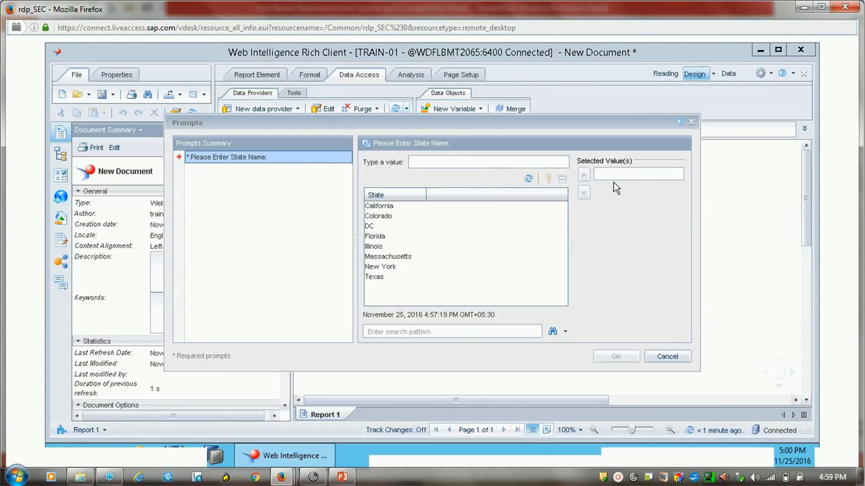
double_click(386, 267)
left_click(613, 356)
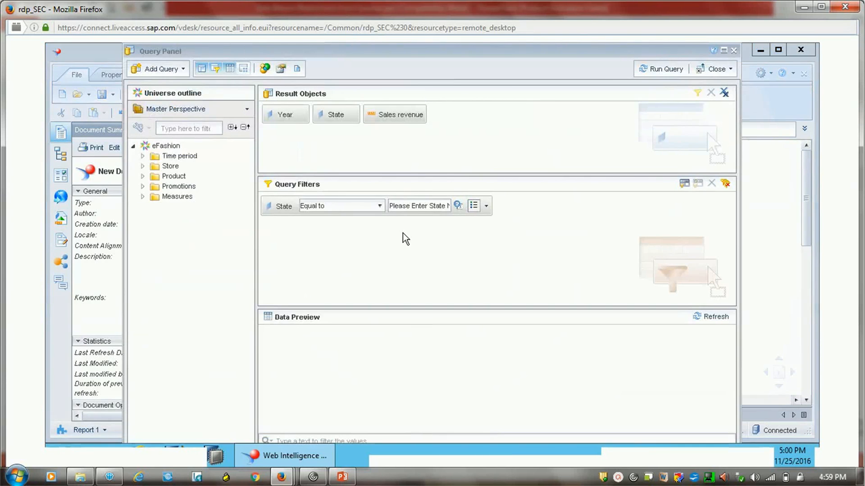
- Edit the query's State prompt so that Select only from list and Keep last values selected are both enabled
left_click(458, 206)
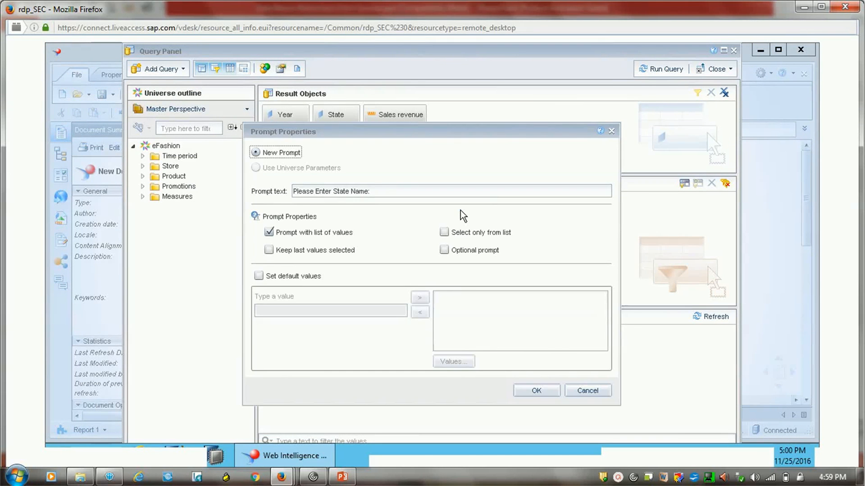
left_click(444, 232)
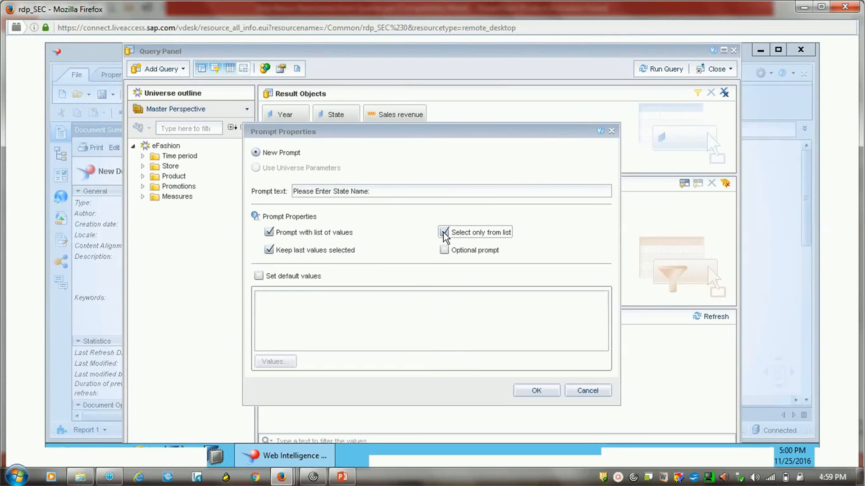
left_click(536, 391)
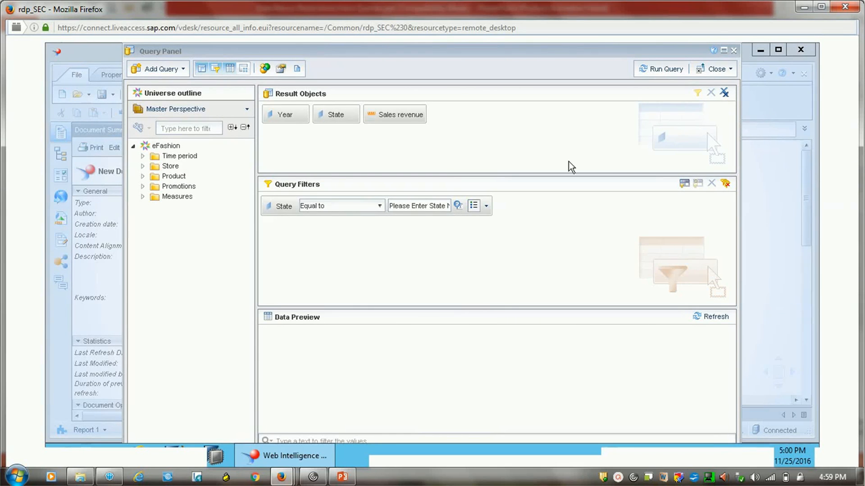
- Run the query with Colorado chosen from the list as the state prompt value
left_click(656, 72)
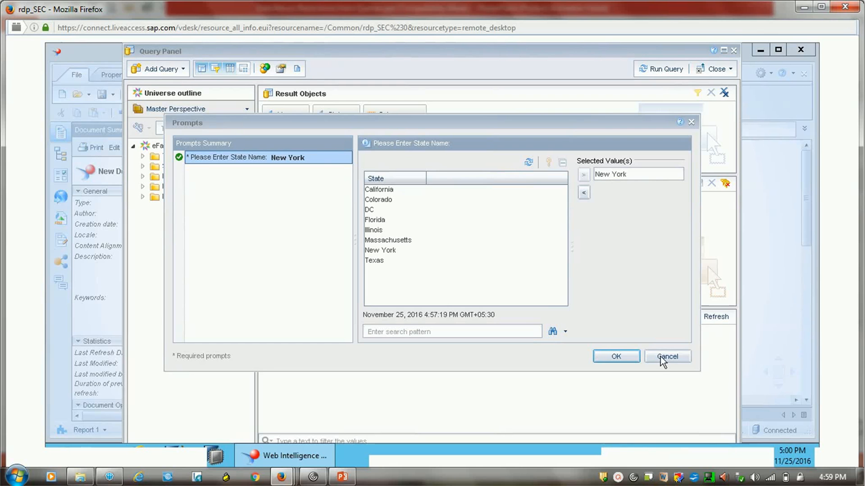
left_click(388, 160)
left_click_drag(630, 177, 371, 235)
left_click(369, 230)
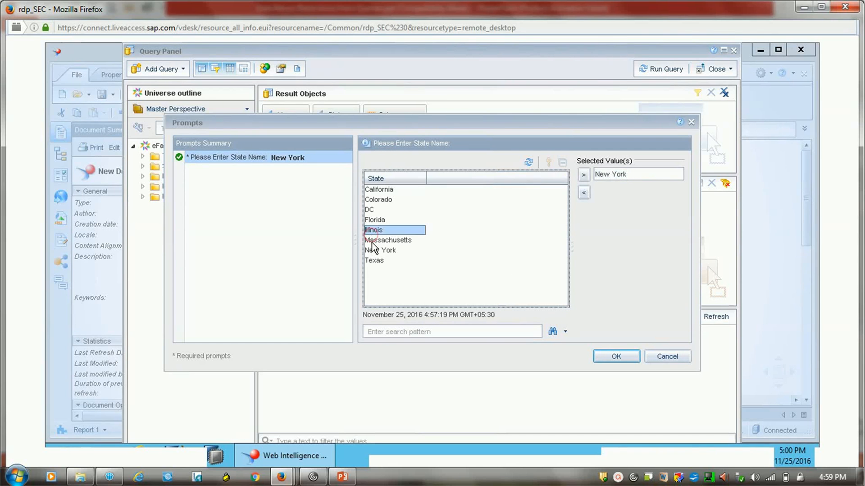
left_click(370, 250)
left_click(379, 199)
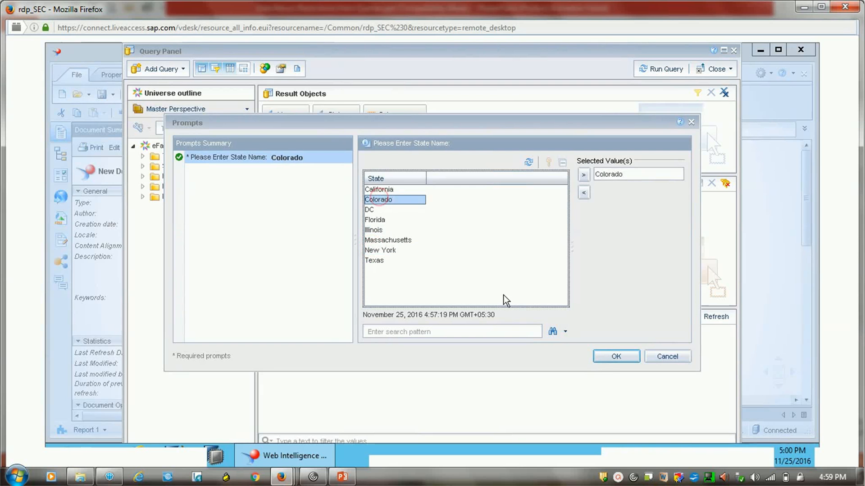
left_click(615, 356)
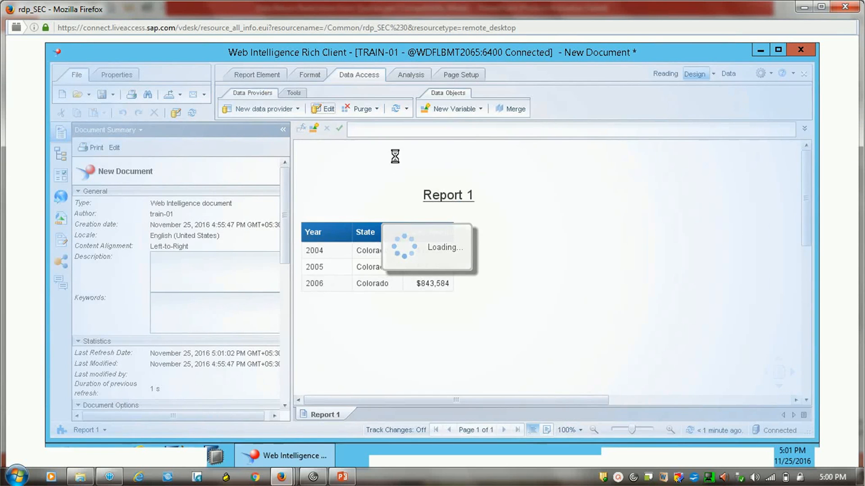
- Refresh the report data, changing the state prompt value from the list to New York
left_click(393, 110)
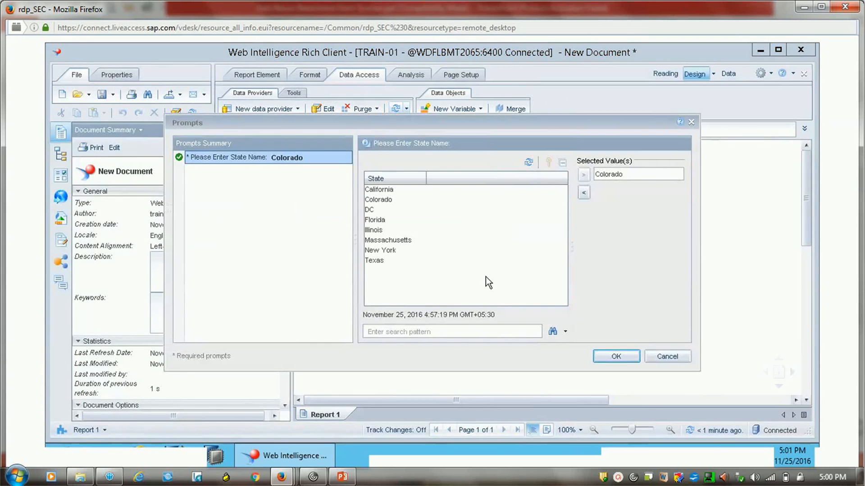
left_click(380, 250)
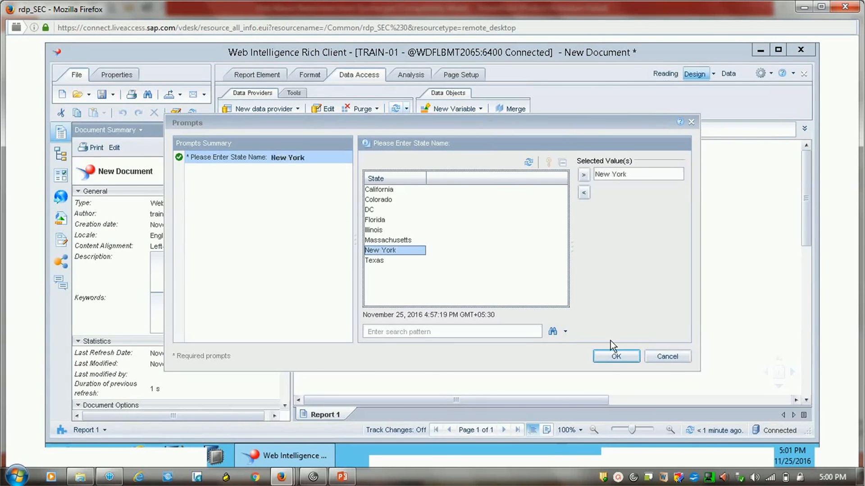
left_click(619, 352)
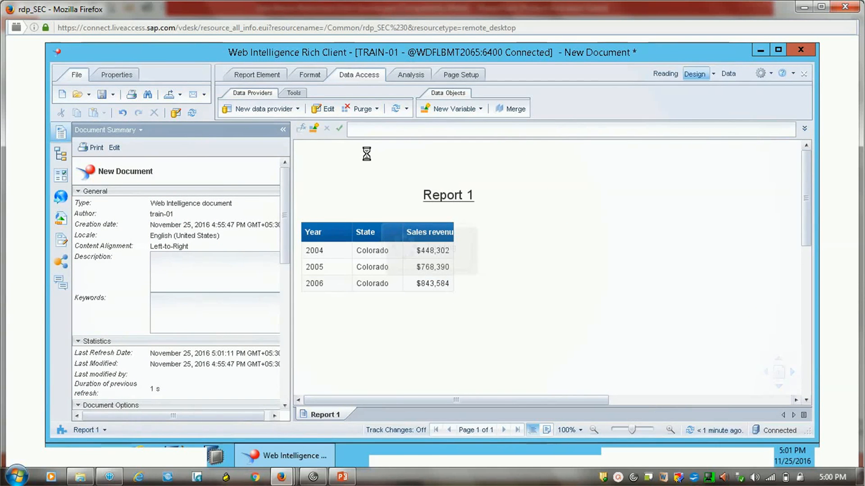
- Edit the query to turn off Select only from list for the State prompt
left_click(318, 109)
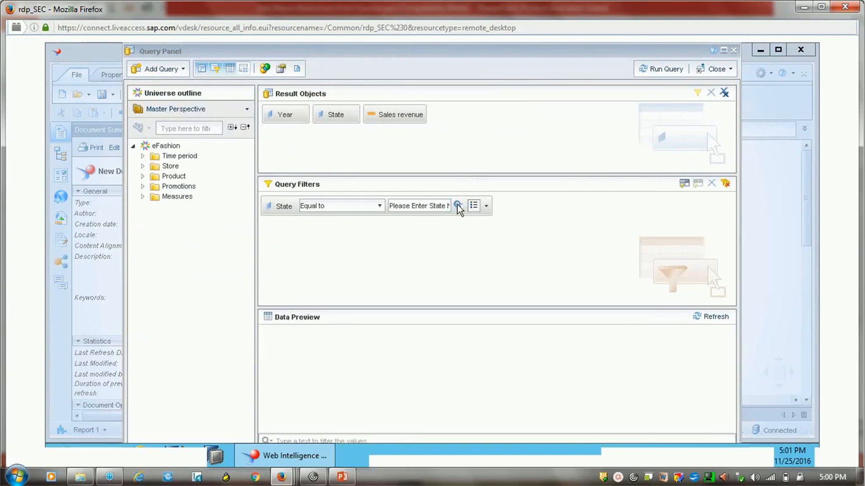
left_click(458, 205)
left_click(461, 233)
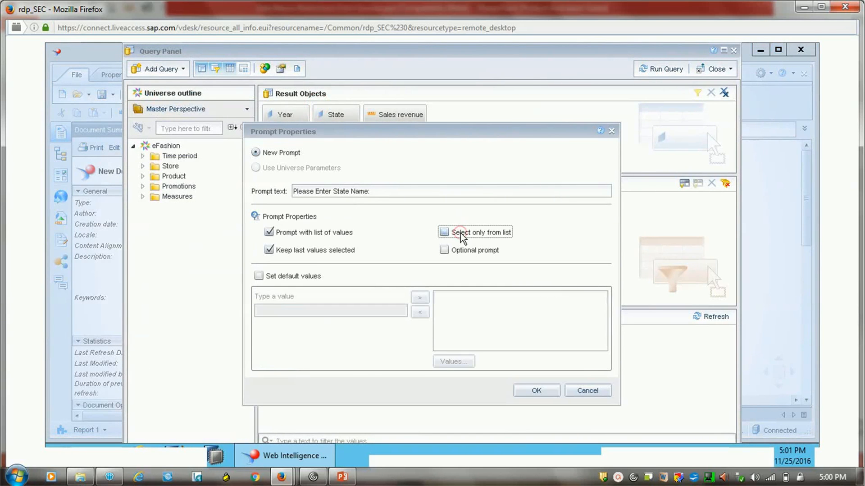
left_click(536, 390)
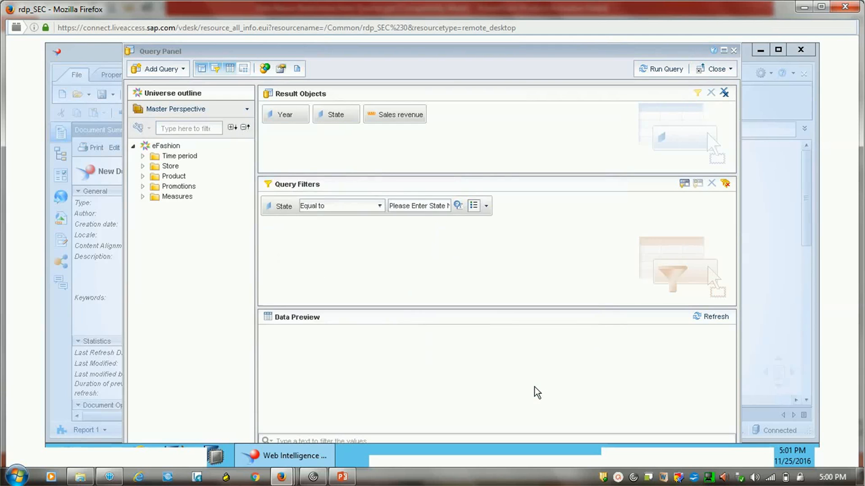
- Run the query with Tex entered manually as the state prompt value, and dismiss the warning
left_click(655, 73)
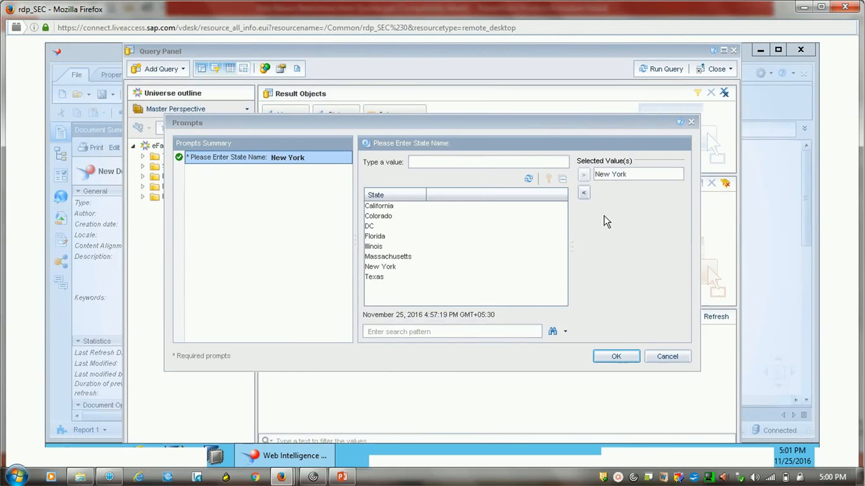
left_click(418, 165)
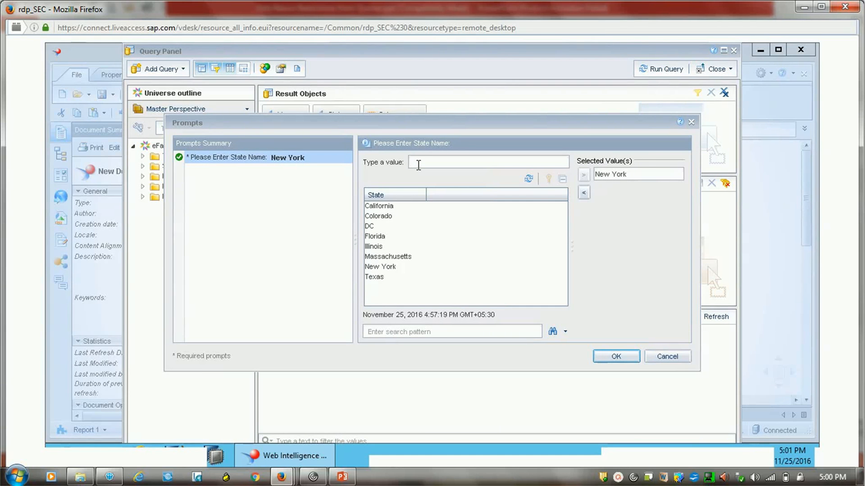
type("Tex")
left_click(584, 174)
left_click(616, 362)
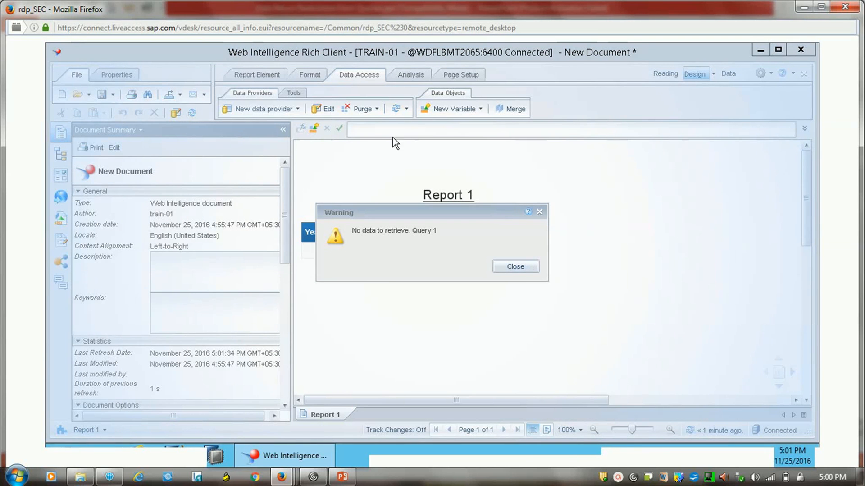
left_click(513, 267)
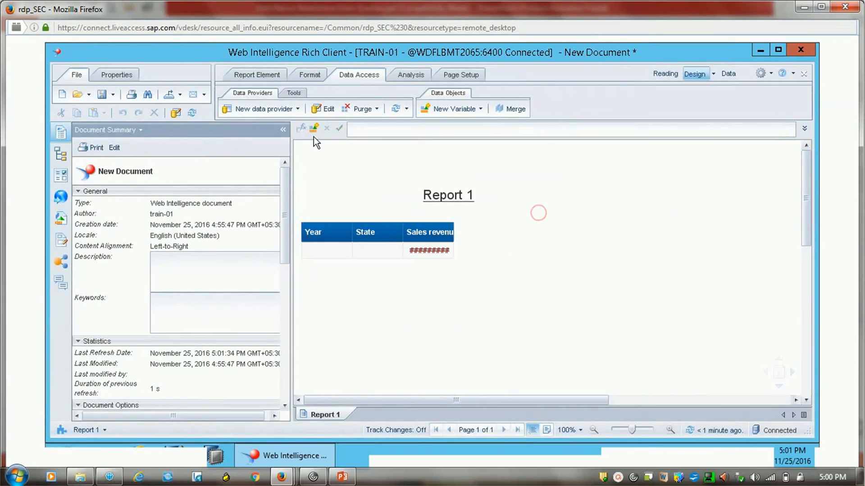
- Edit the query's State prompt to enable both Select only from list and Optional prompt
left_click(321, 109)
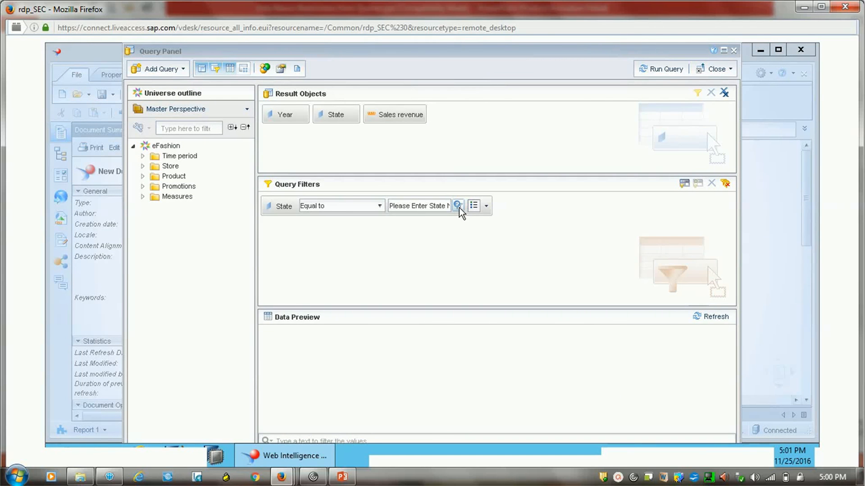
left_click(458, 206)
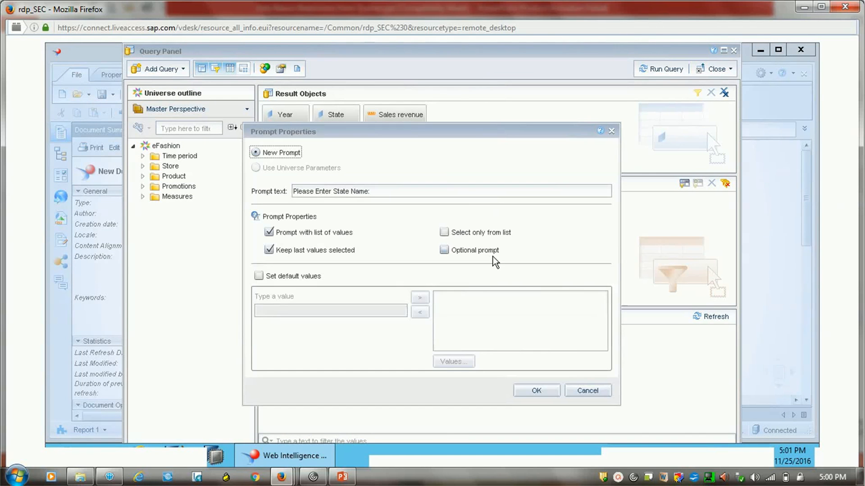
left_click(455, 235)
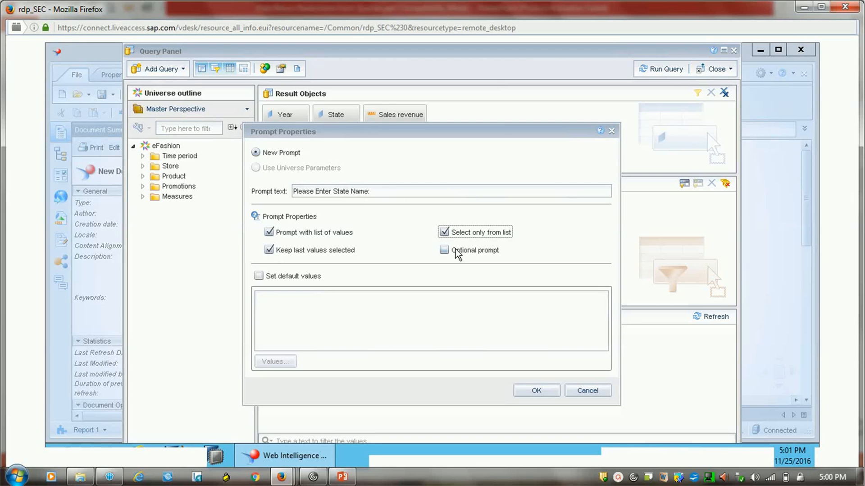
left_click(457, 251)
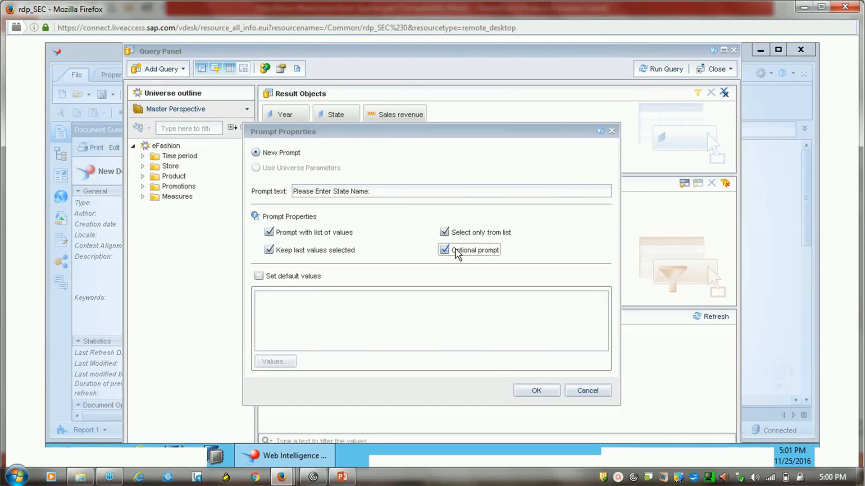
left_click(537, 390)
- Run the query with the optional state prompt's value removed so that it is left empty
left_click(658, 69)
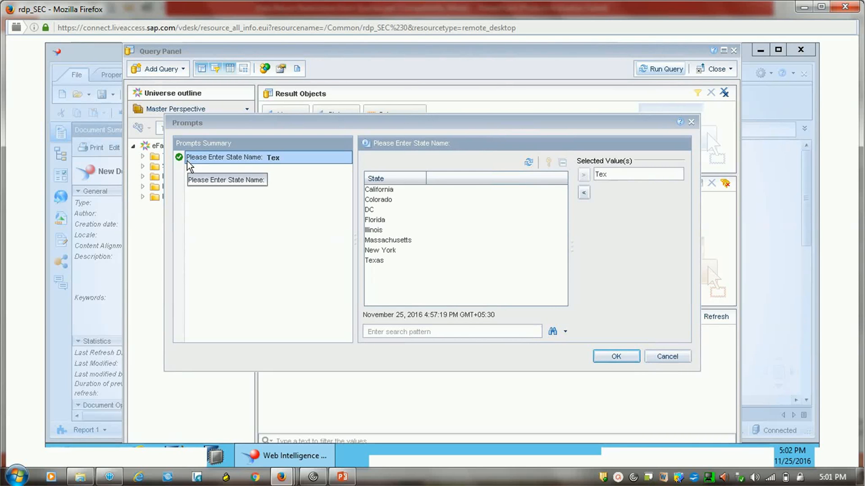
left_click(613, 178)
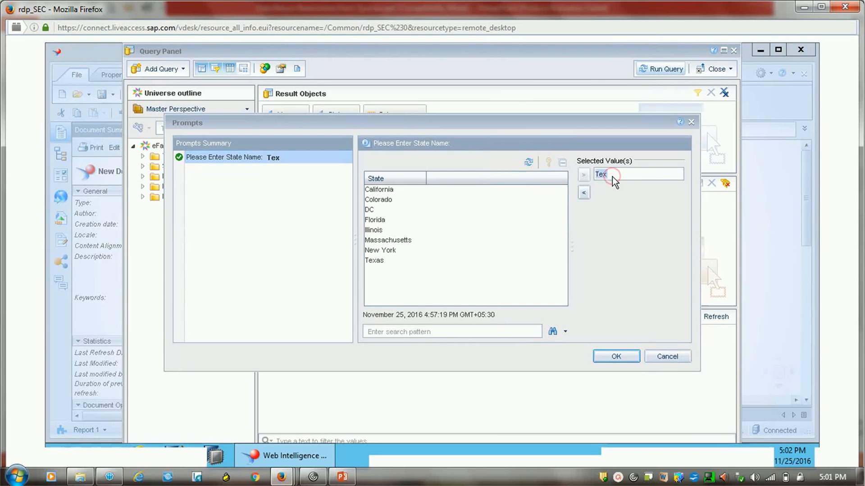
left_click(584, 193)
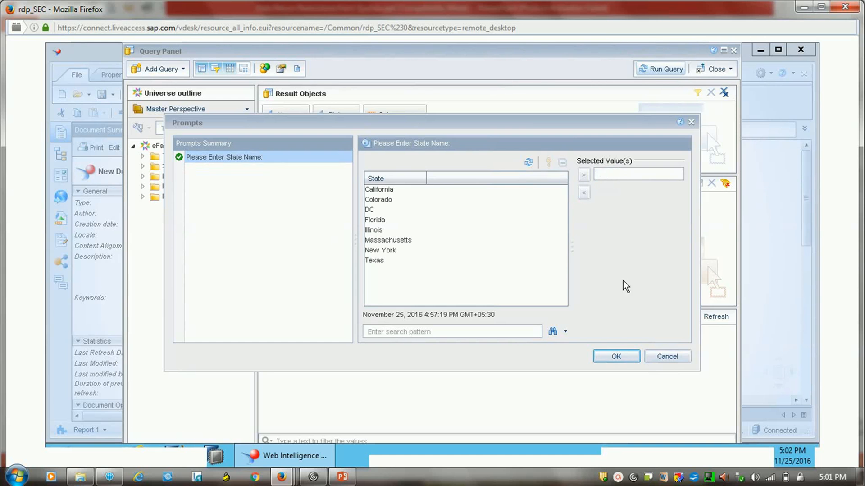
left_click(616, 357)
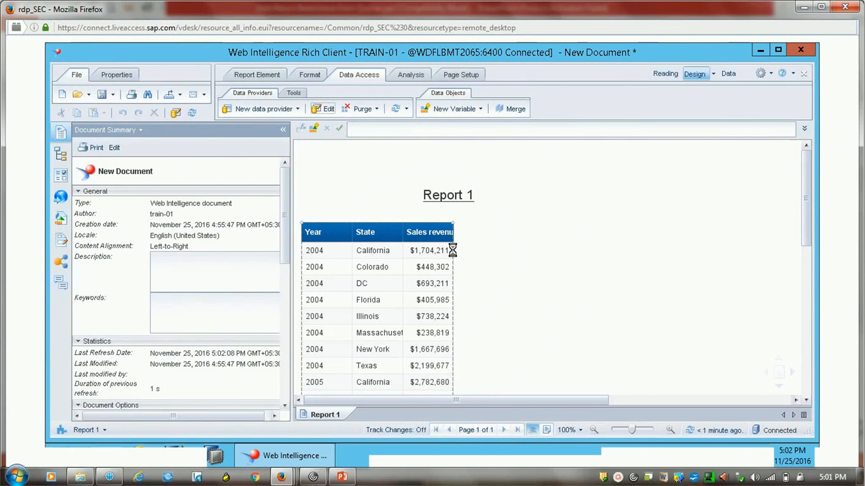
- Edit the query's State prompt to turn off Optional prompt
left_click(318, 138)
left_click(322, 109)
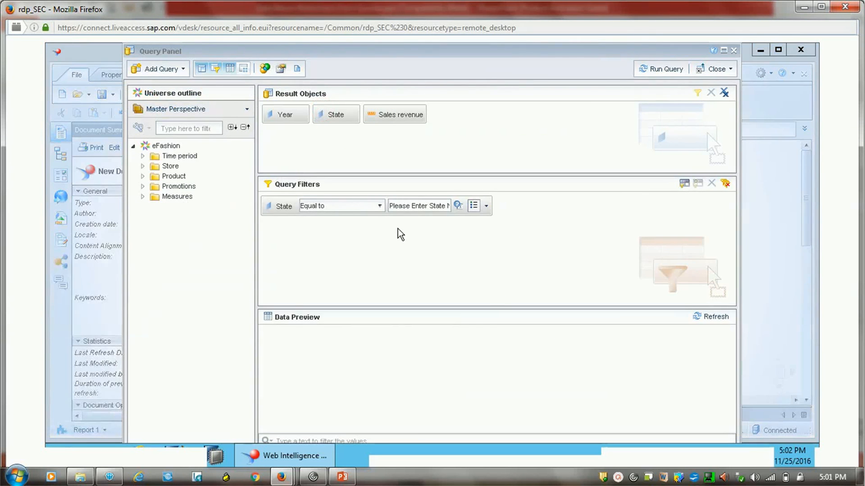
left_click(458, 206)
left_click(476, 252)
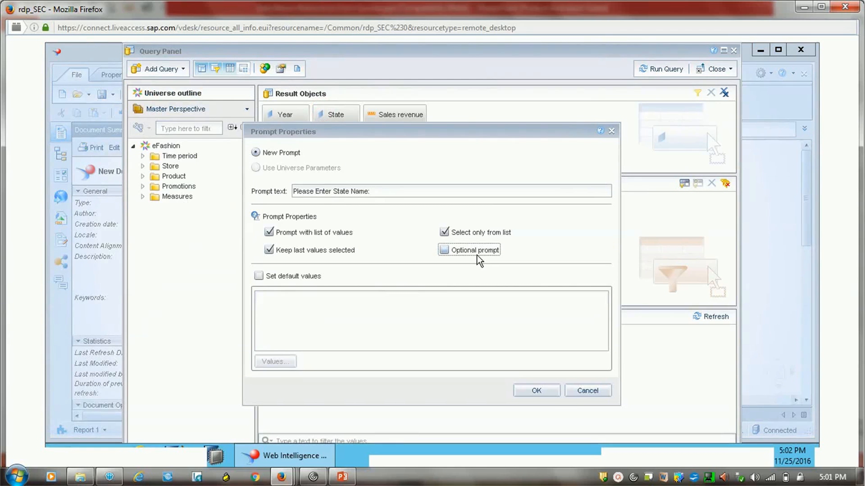
left_click(540, 391)
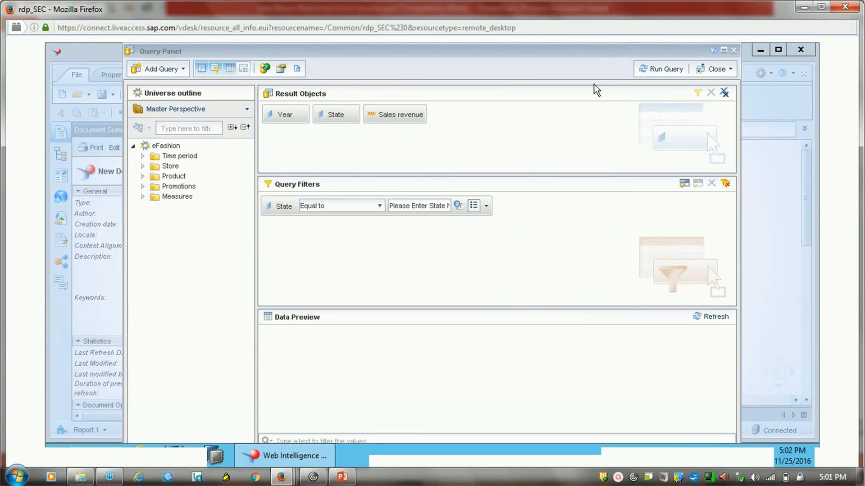
- Run the query with New York selected from the list as the state prompt value
left_click(639, 70)
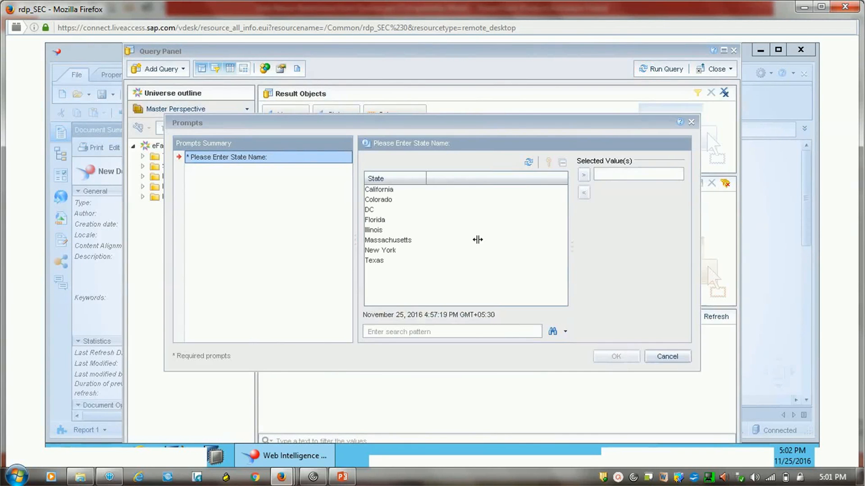
left_click(613, 174)
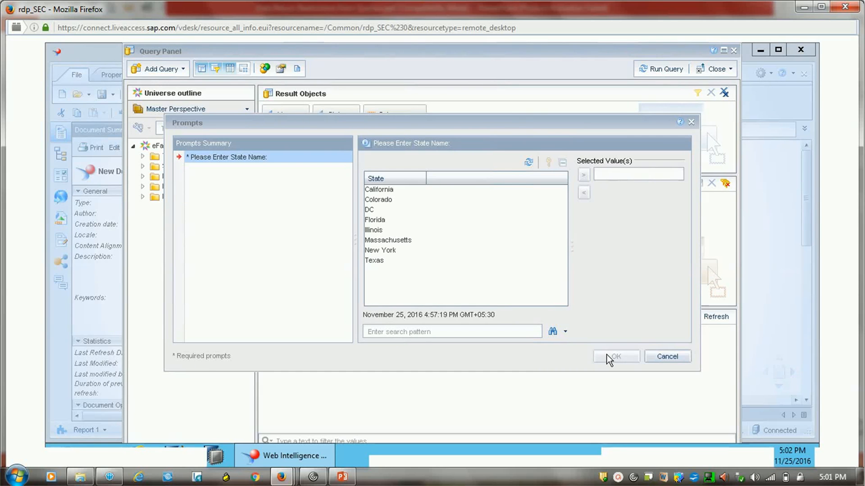
double_click(388, 250)
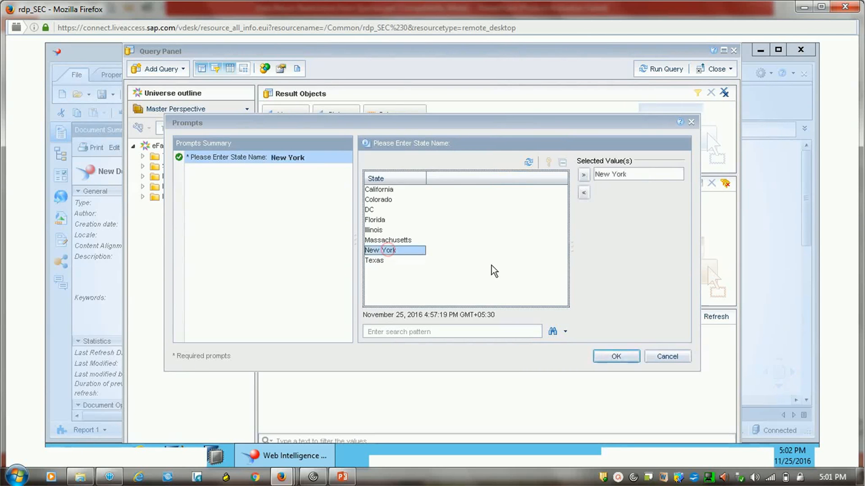
left_click(611, 356)
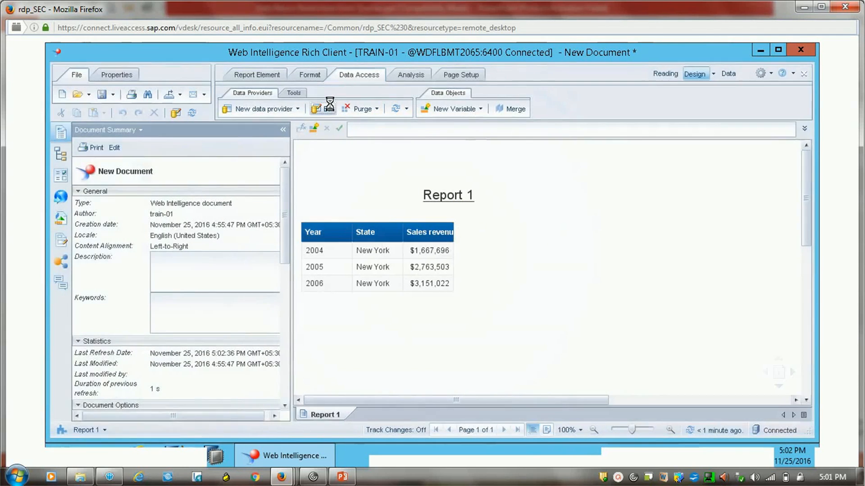
- Edit the query's State prompt to enable Set default values and turn off Keep last values selected and Prompt with list of values
left_click(330, 105)
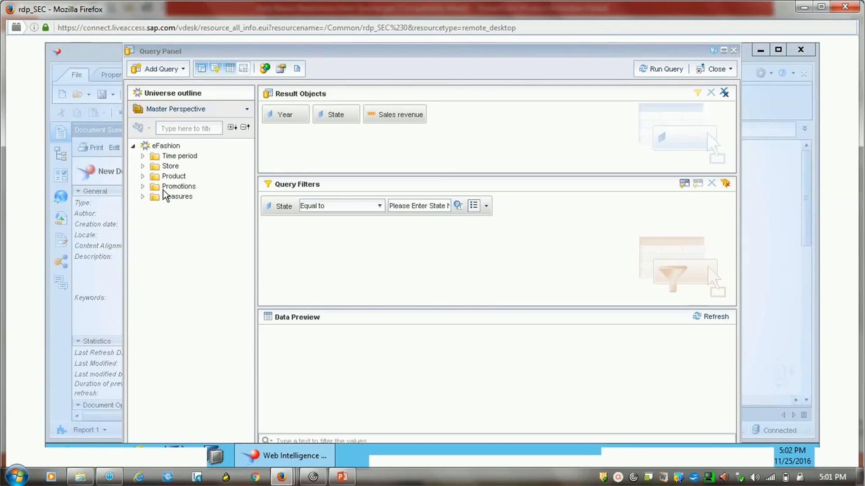
left_click(143, 157)
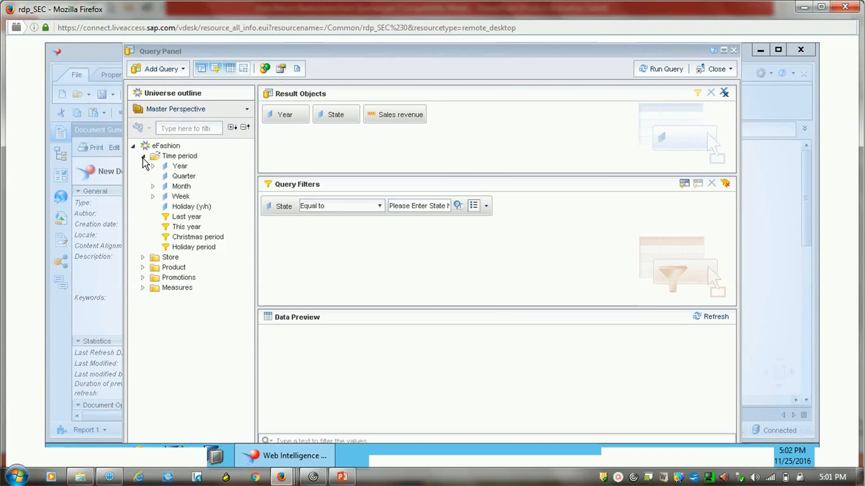
left_click(143, 156)
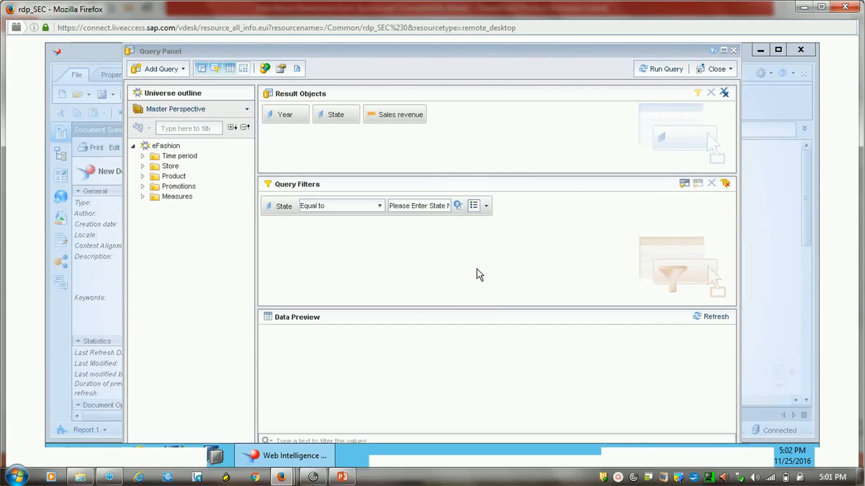
left_click(458, 205)
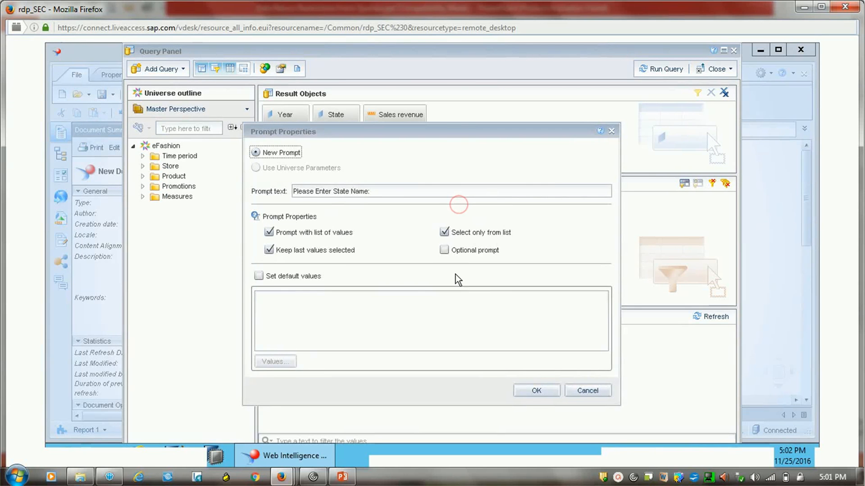
left_click(260, 277)
left_click(282, 252)
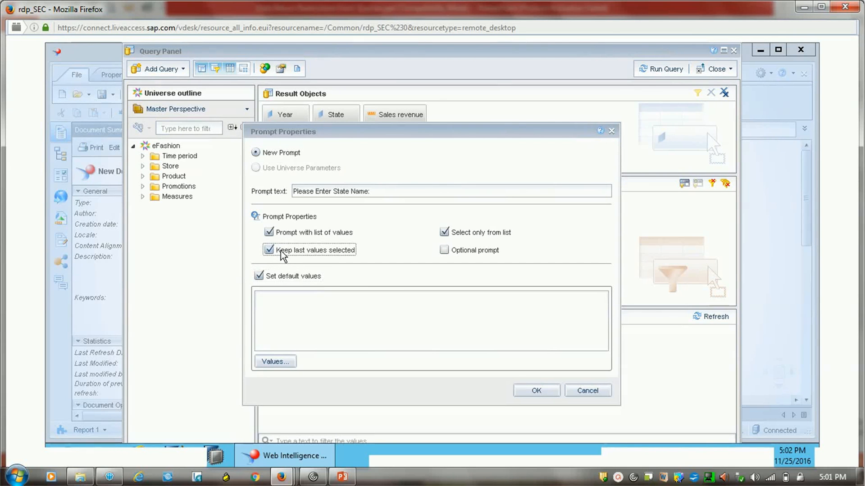
left_click(289, 234)
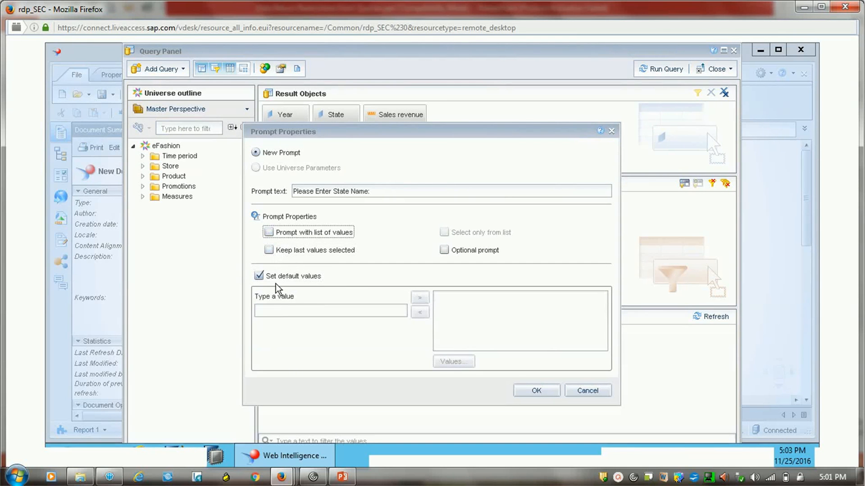
- Add Delhi as the State prompt's default value, replace it with Mumbai, and apply the prompt properties
left_click(277, 309)
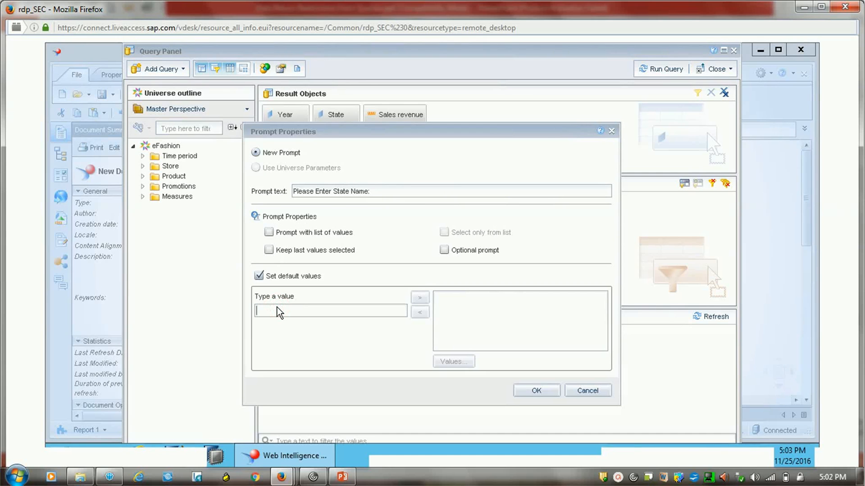
type("n")
key("BackSpace")
type("Delhi")
left_click(418, 299)
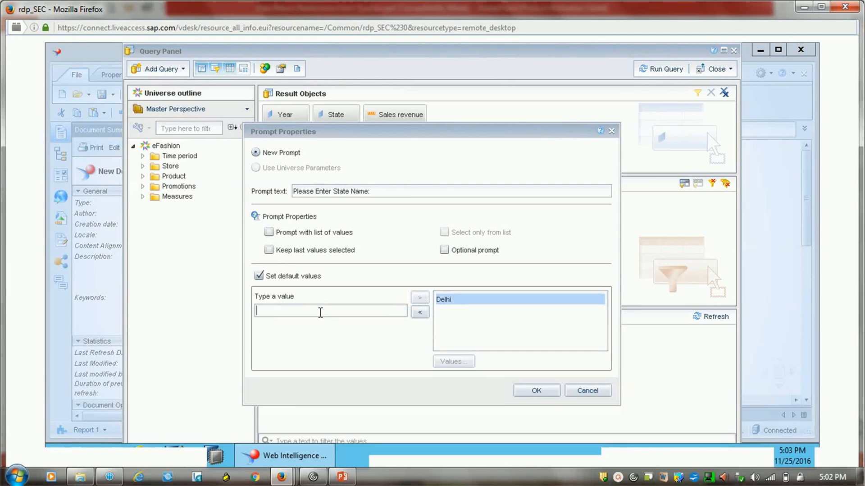
type("Mumbai")
left_click(420, 298)
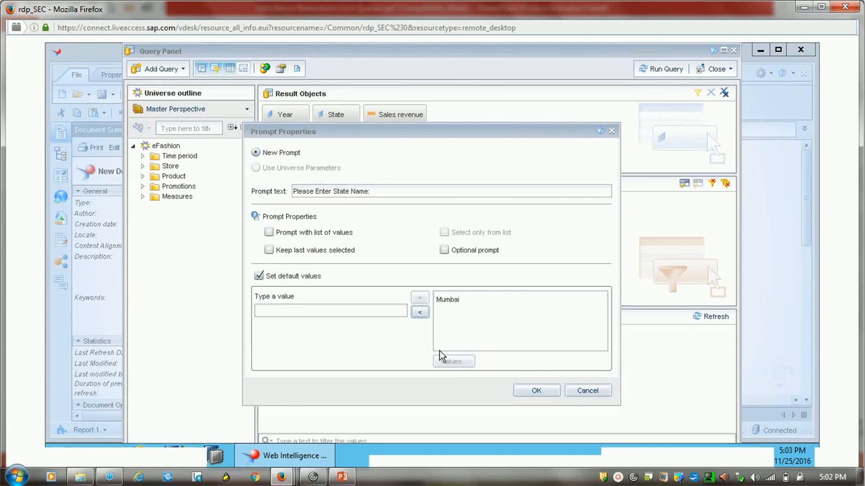
left_click(537, 393)
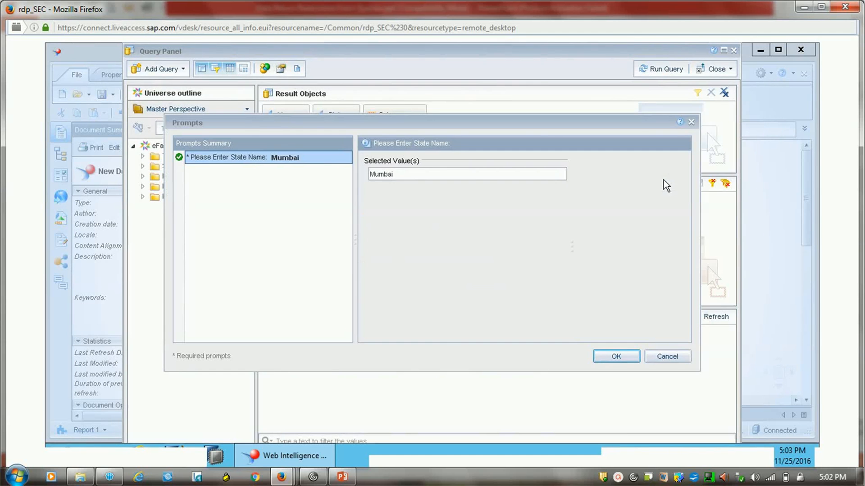
- Run the query with the default value Mumbai for the state prompt, and dismiss the warning
left_click(412, 173)
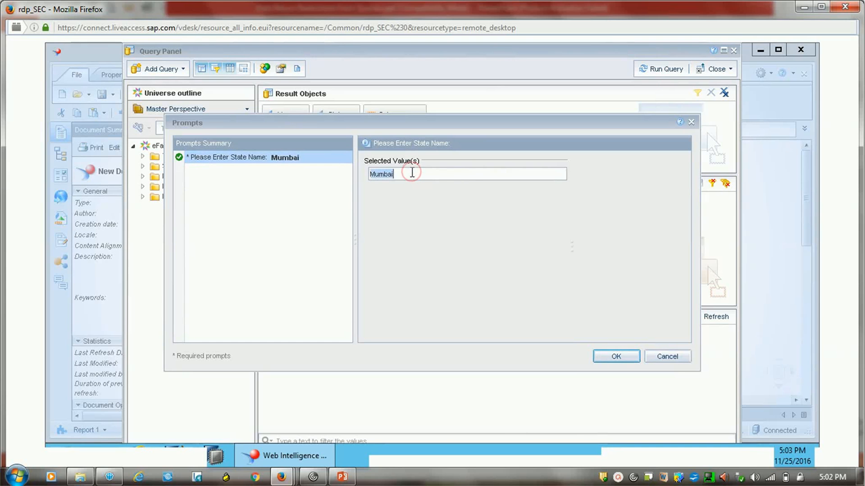
left_click(411, 172)
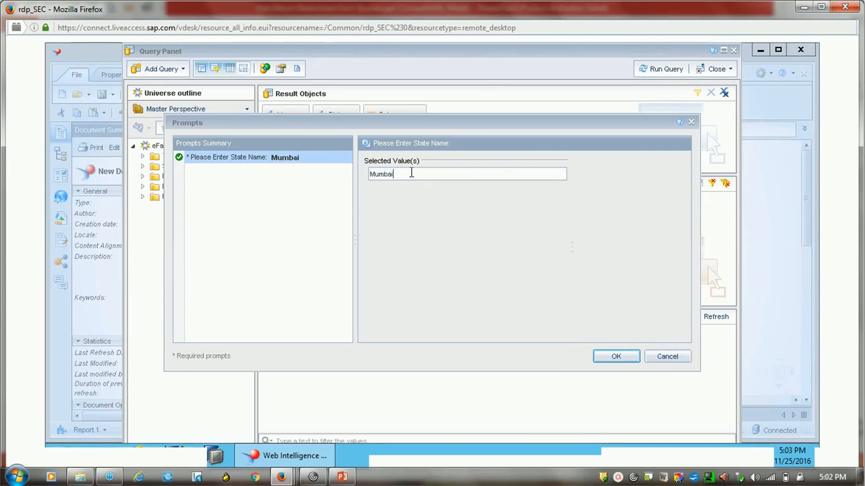
left_click(630, 356)
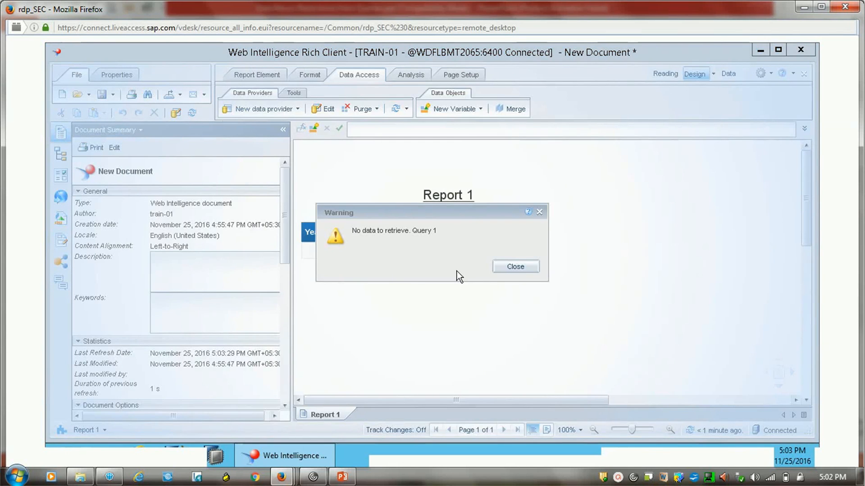
left_click(526, 266)
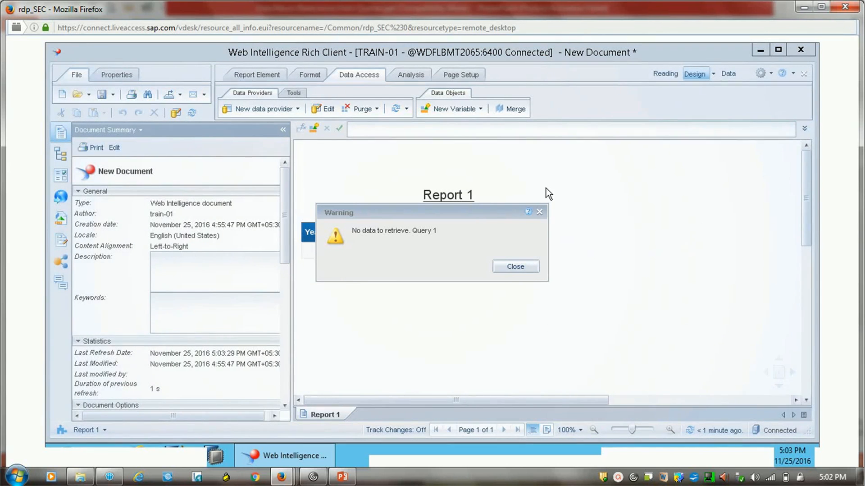
left_click(546, 188)
- Edit the query's State prompt to replace the default value with Delhil and enable Prompt with list of values
left_click(323, 108)
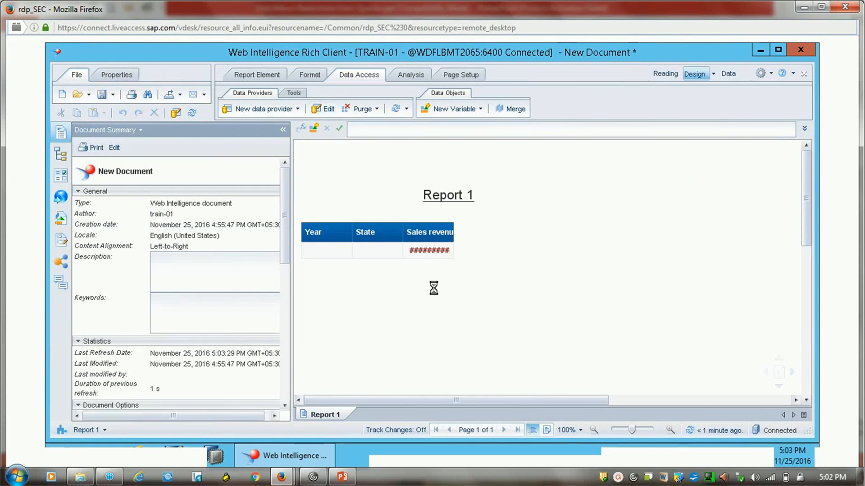
left_click(458, 205)
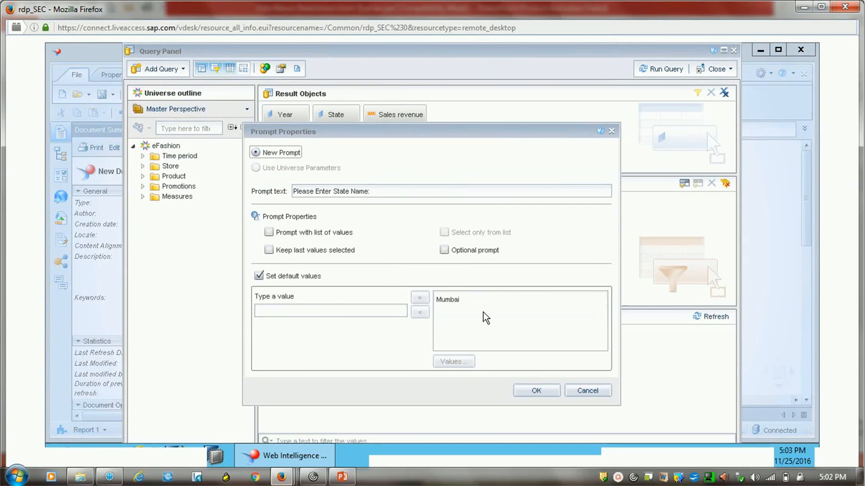
left_click(341, 308)
type("Delhi")
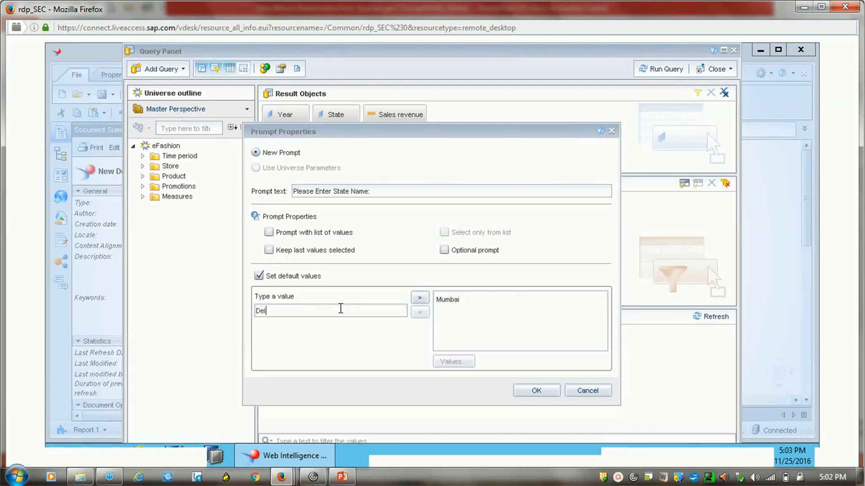
left_click(421, 297)
left_click(364, 314)
type("Mu")
key("BackSpace")
key("BackSpace")
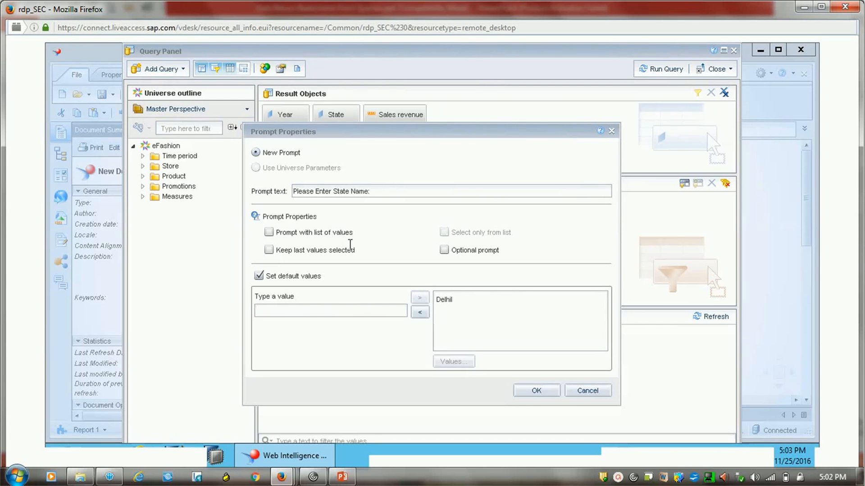
left_click(328, 233)
- Replace the State prompt's default value with the manually entered value Mumbai
left_click(345, 314)
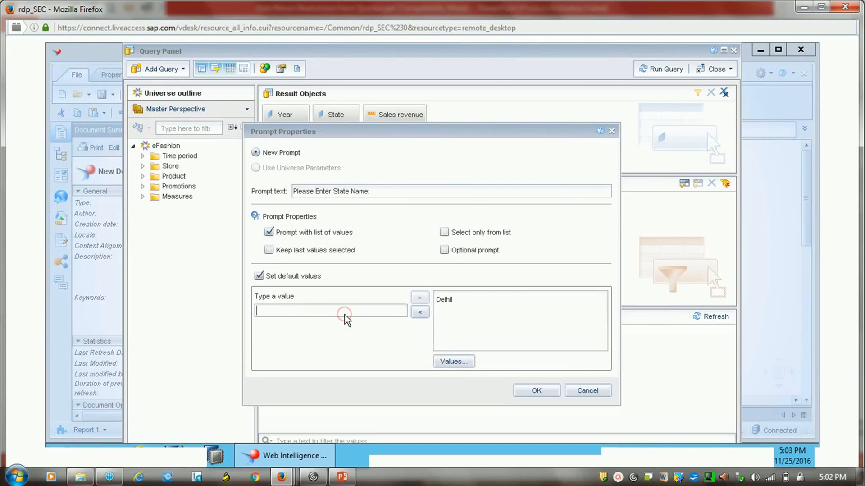
type("Muu")
key("BackSpace")
key("BackSpace")
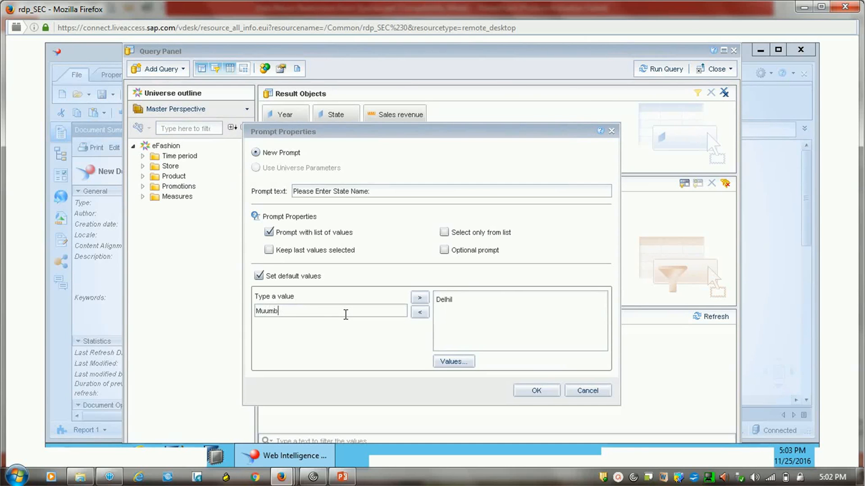
type("m")
left_click(419, 298)
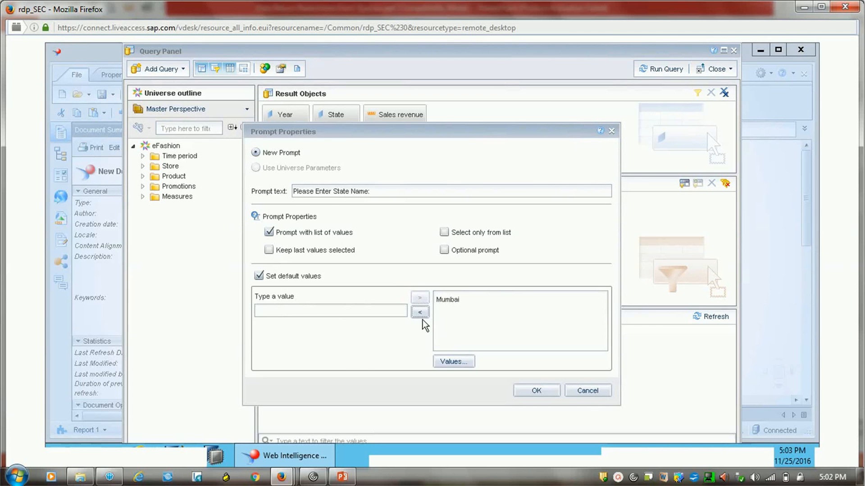
- Set Massachusetts from the list of values as the State prompt's default, and apply the prompt properties
left_click(466, 364)
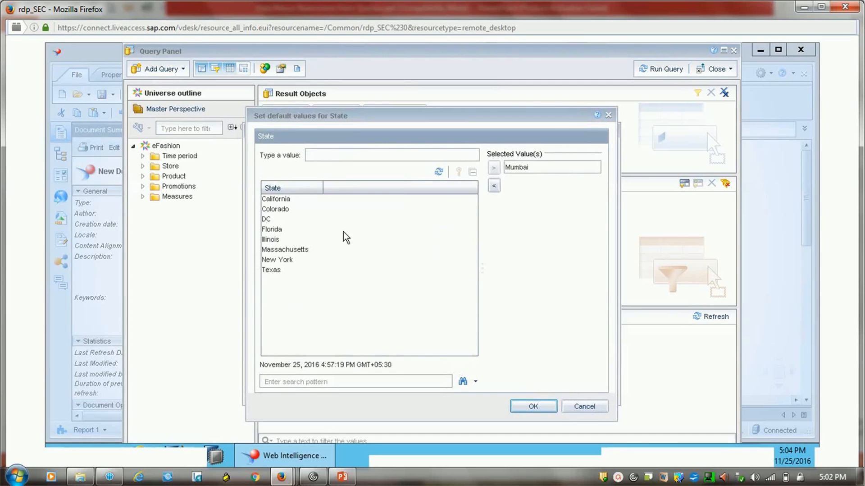
left_click(280, 230)
left_click(282, 248)
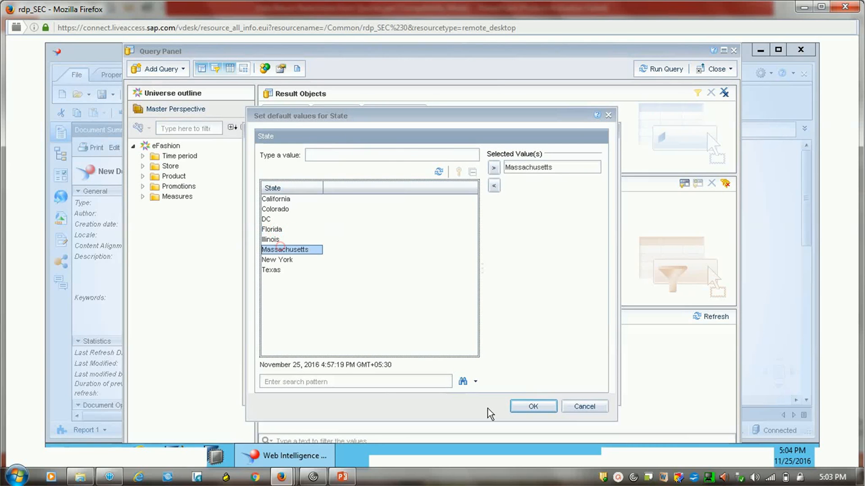
left_click(528, 407)
left_click(536, 390)
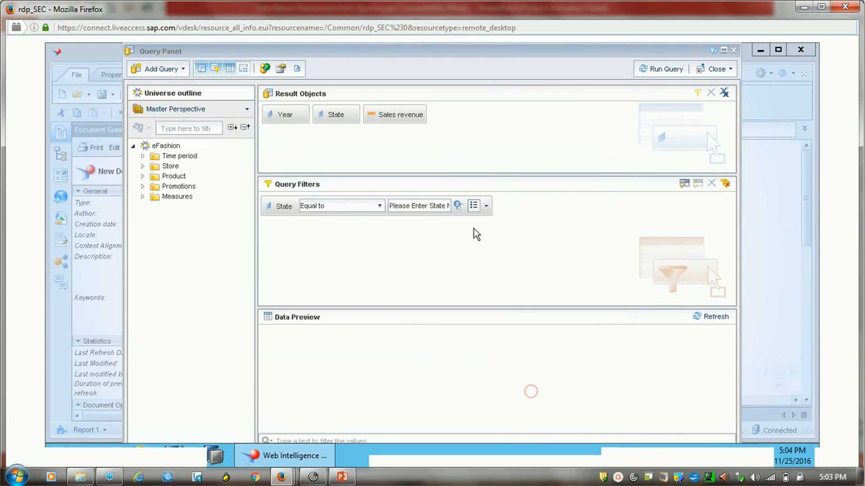
- Run the query with the State prompt's default value Massachusetts
left_click(661, 68)
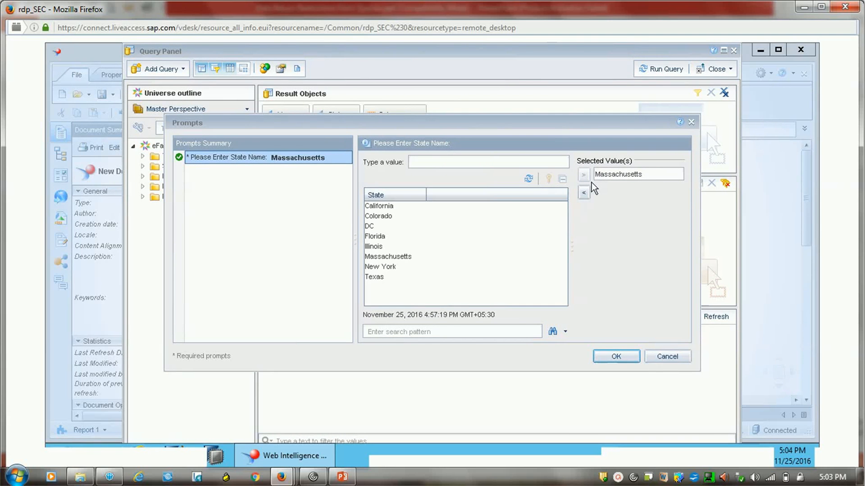
left_click(630, 174)
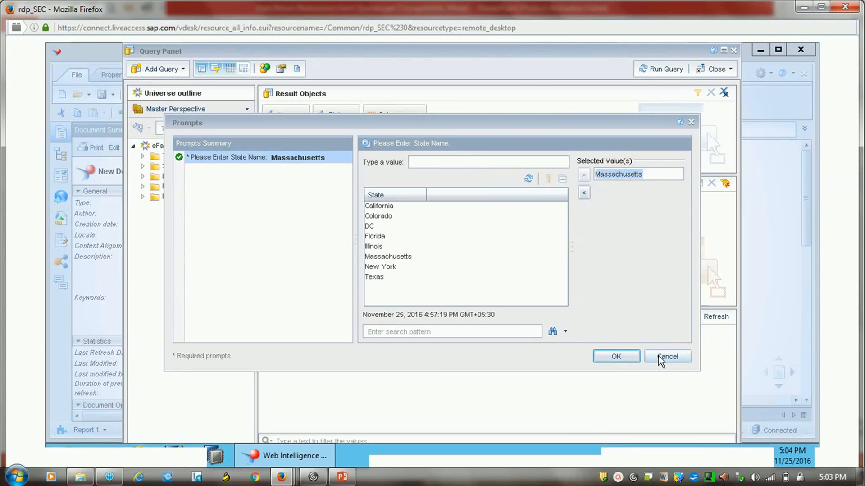
left_click(628, 357)
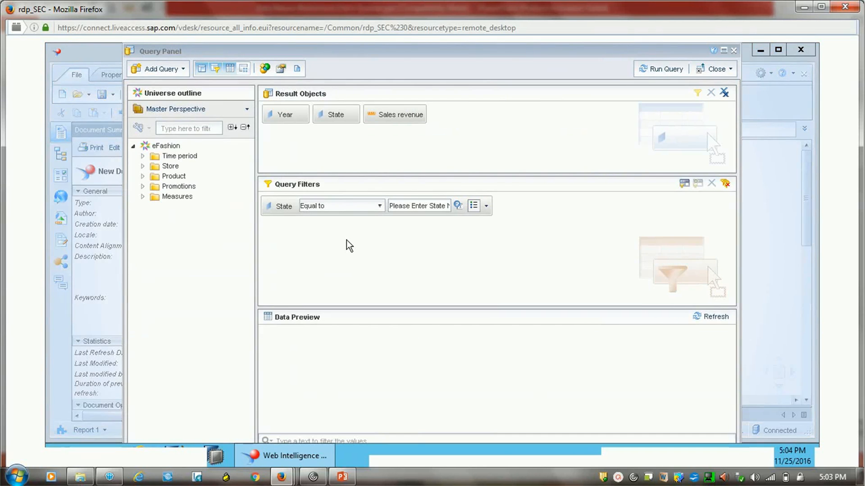
- Add City from the Store class to the result objects and to the query filters
left_click(143, 166)
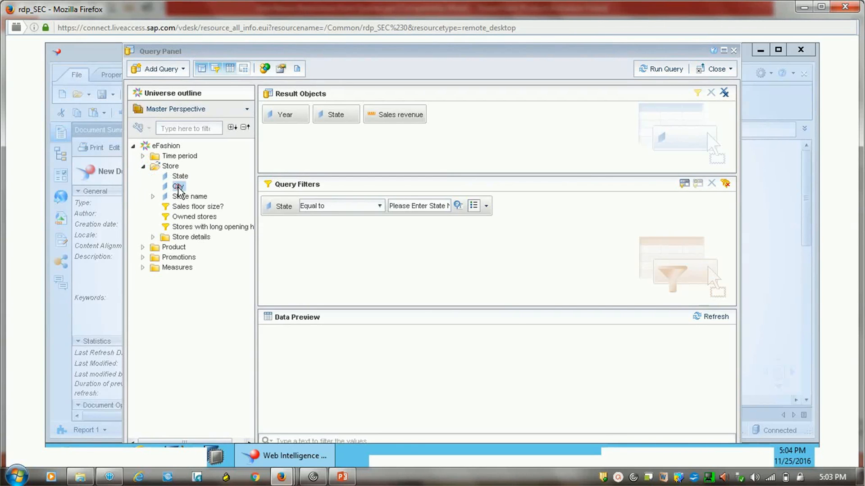
double_click(178, 186)
left_click_drag(180, 189, 320, 239)
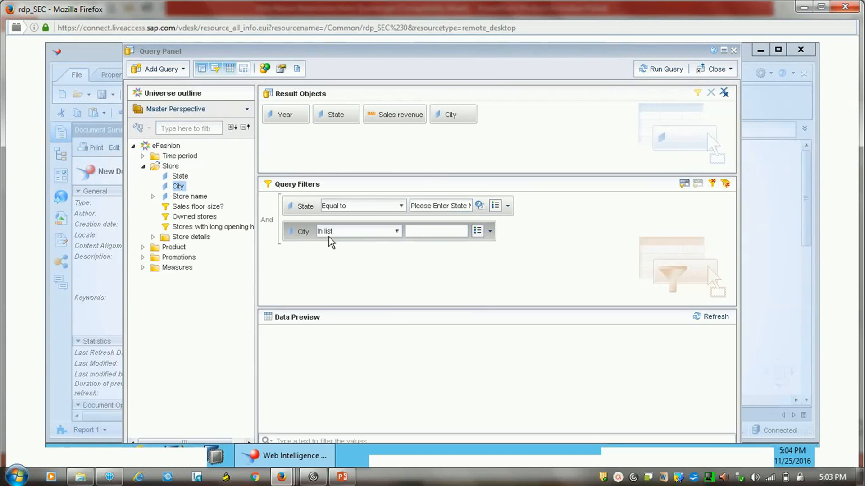
- Make the In list City filter a prompt and accept its prompt properties with Prompt with list of values enabled
left_click(397, 231)
left_click(490, 231)
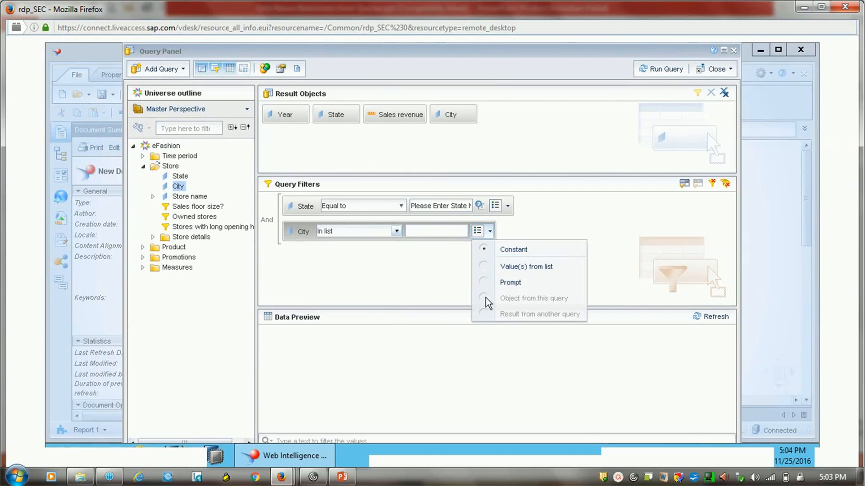
left_click(510, 283)
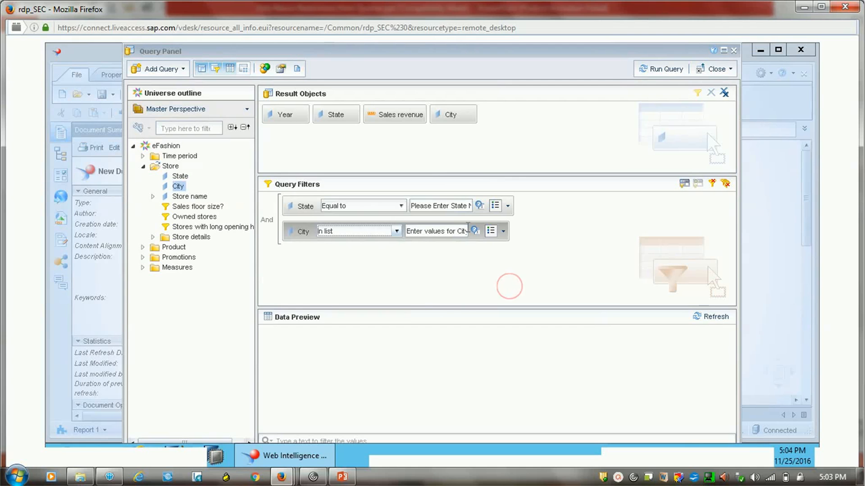
left_click(475, 231)
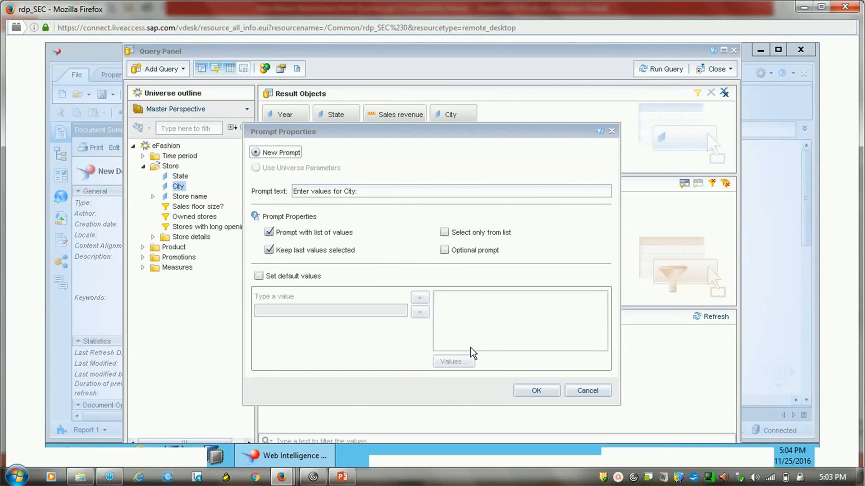
left_click(528, 393)
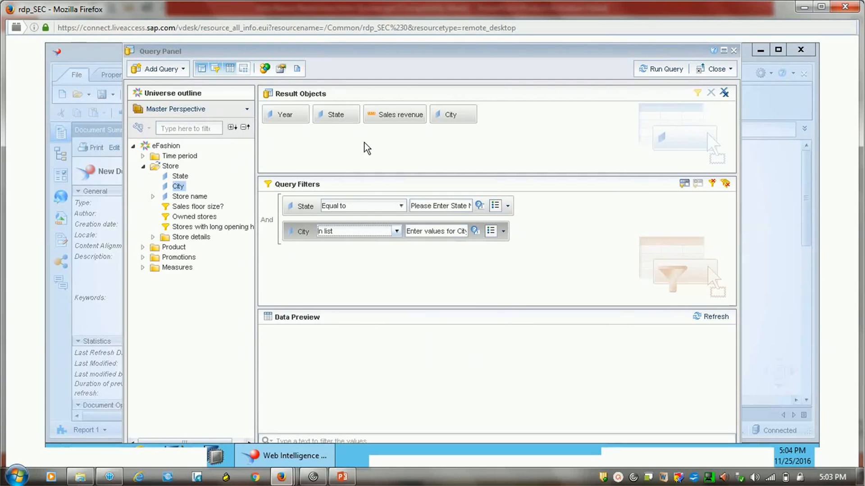
- Run the query with Florida as the state and Chicago as the city, and dismiss the warning
left_click(661, 69)
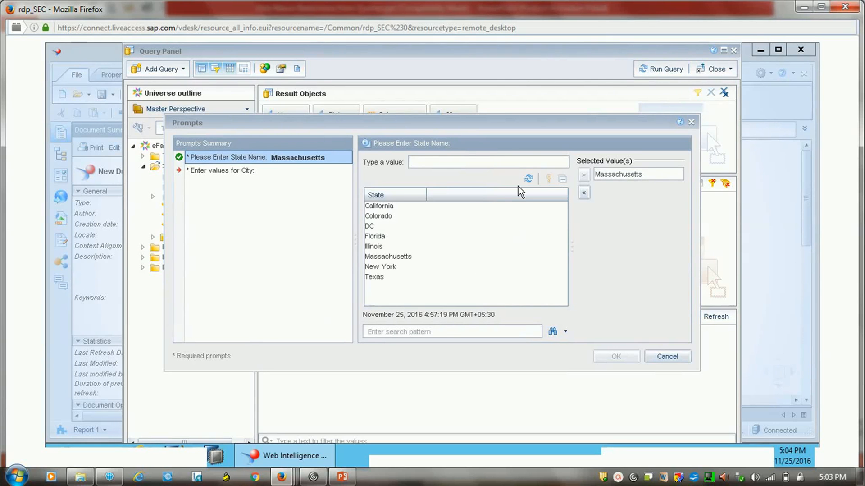
double_click(374, 235)
left_click(250, 171)
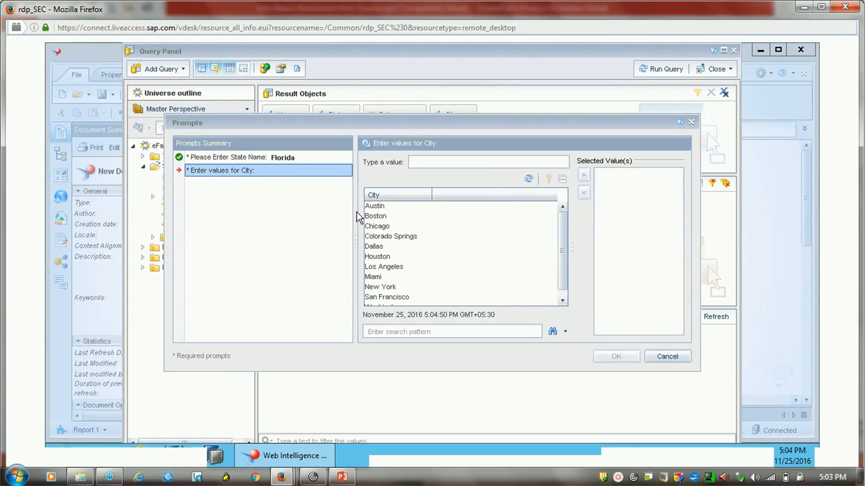
double_click(379, 226)
left_click(384, 247)
left_click(608, 357)
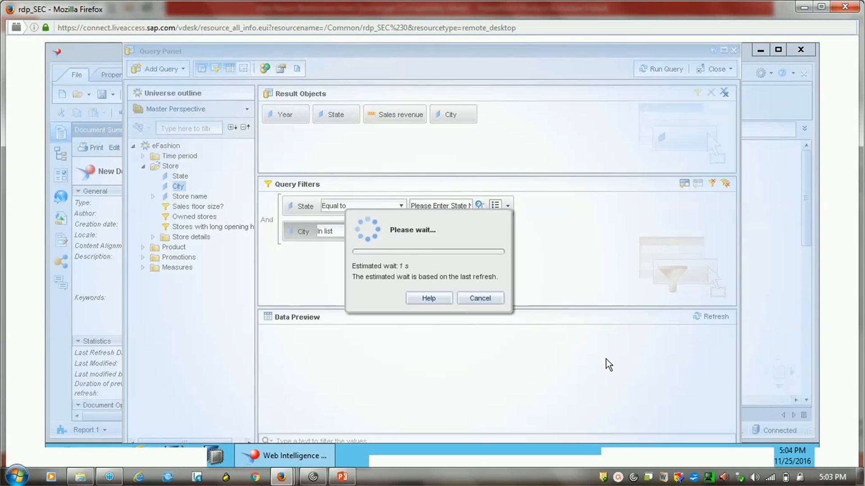
left_click(515, 265)
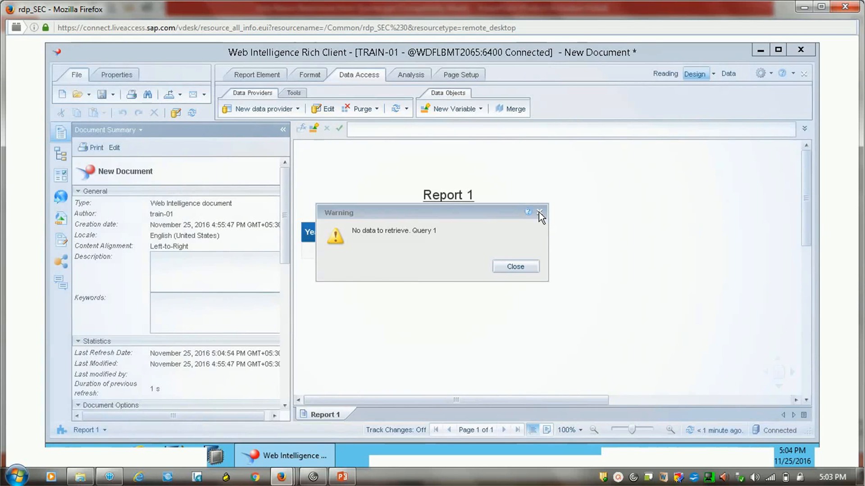
- Edit the query and move the City prompt above the State prompt in the query properties' prompt order
left_click(325, 109)
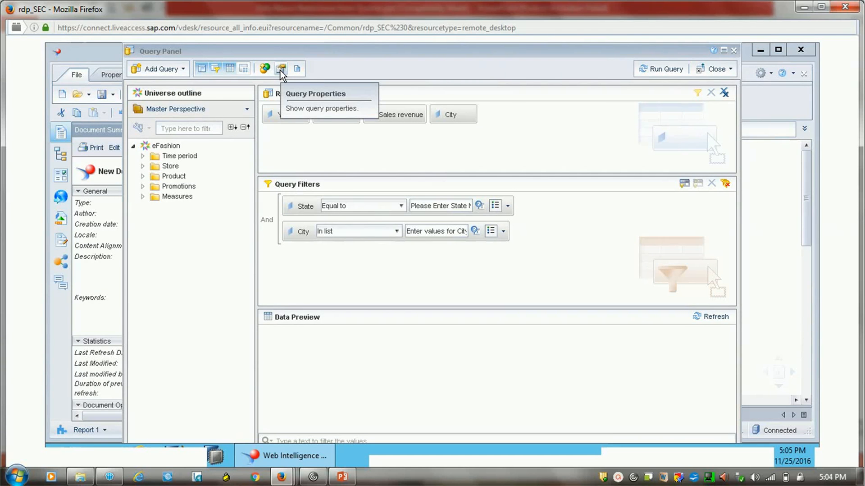
left_click(281, 69)
left_click(498, 222)
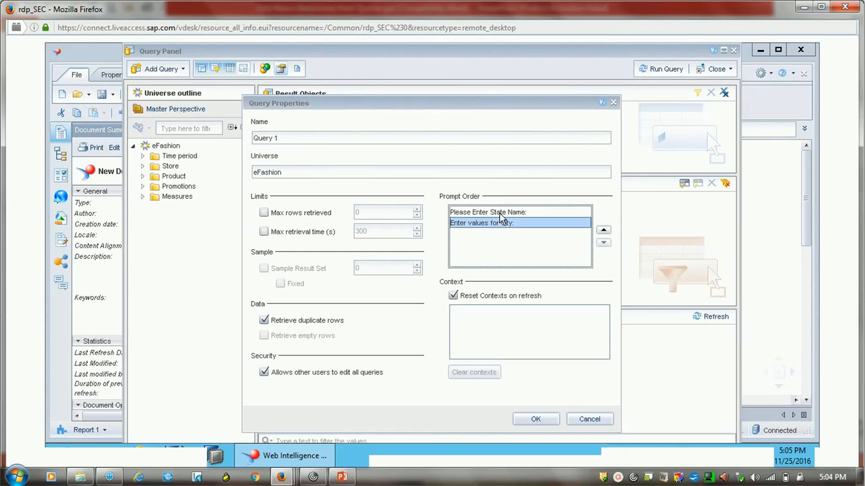
left_click(504, 211)
left_click(503, 222)
left_click(506, 212)
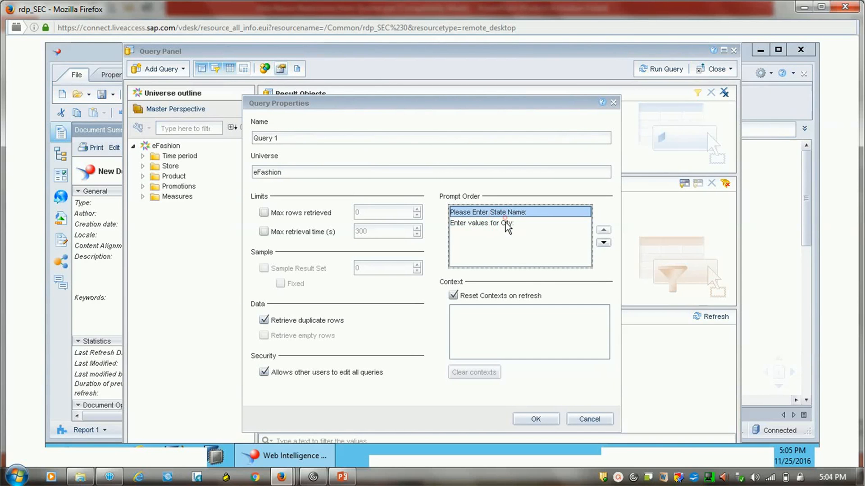
left_click(506, 224)
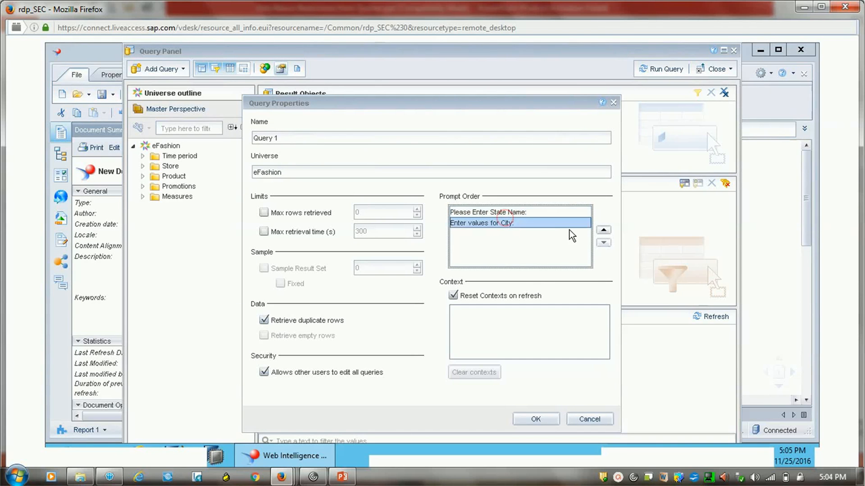
left_click(603, 230)
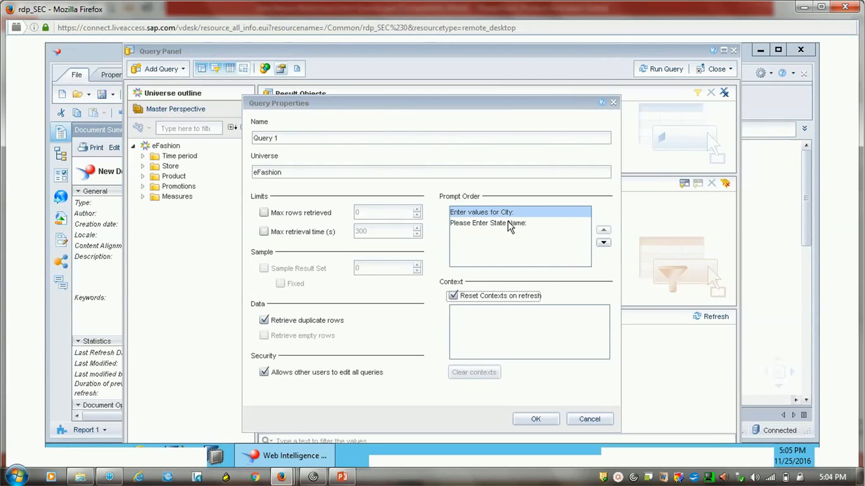
left_click(512, 226)
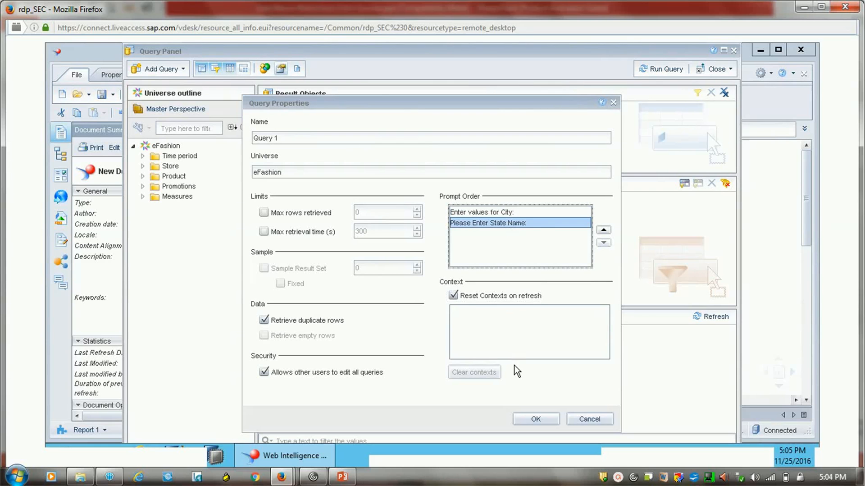
left_click(502, 213)
left_click(502, 222)
left_click(541, 421)
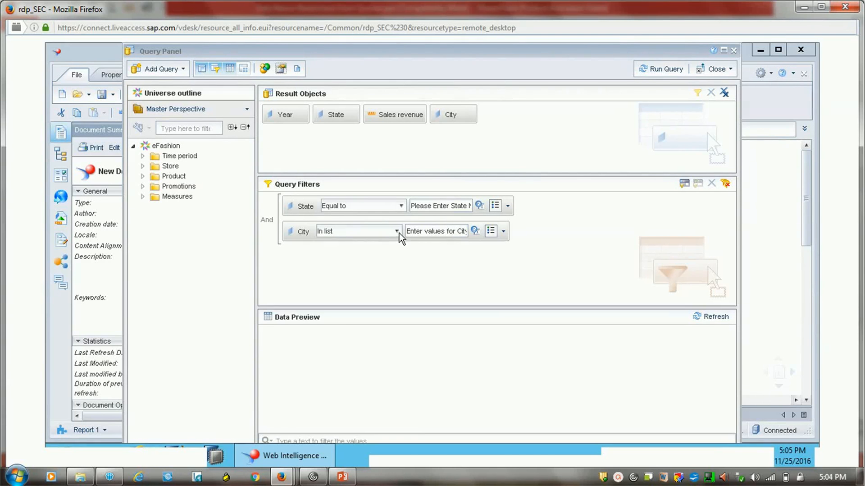
- Remove the City filter from the query and run it with Illinois as the state
left_click(302, 235)
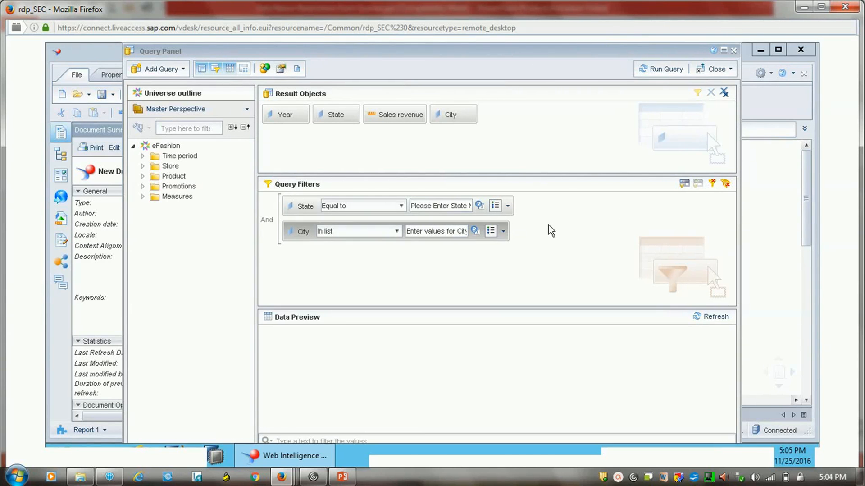
left_click(713, 184)
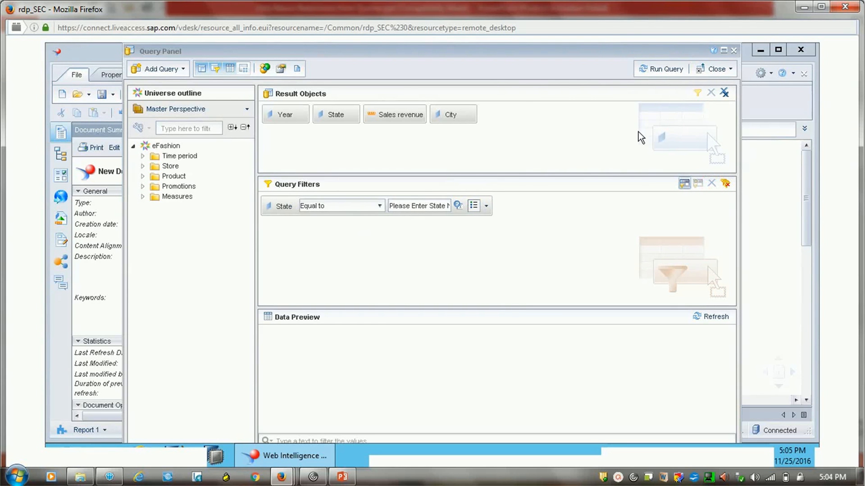
left_click(665, 70)
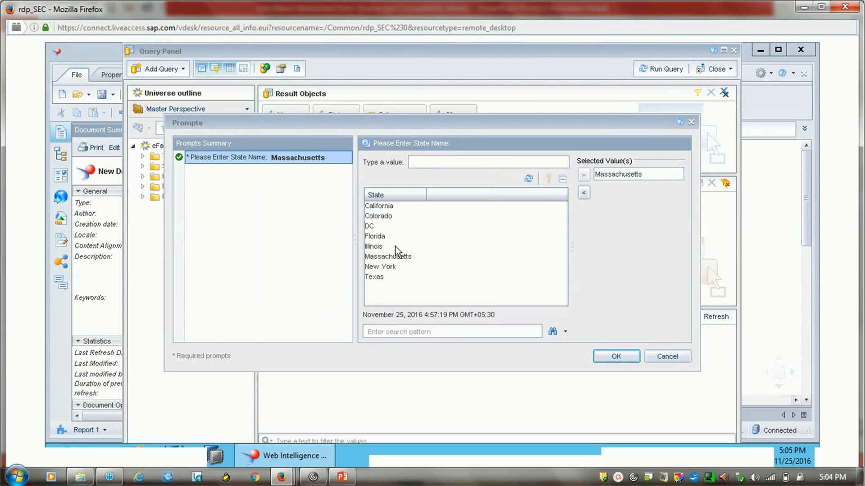
left_click(395, 247)
double_click(395, 247)
left_click(600, 355)
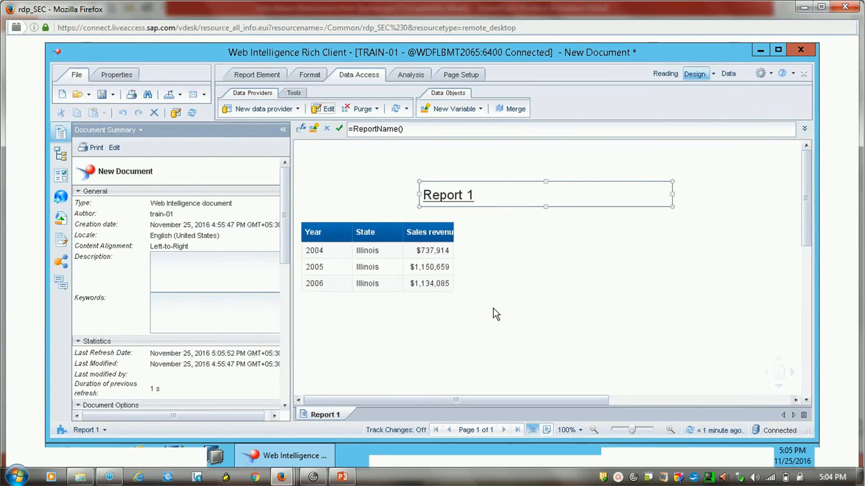
left_click(316, 235)
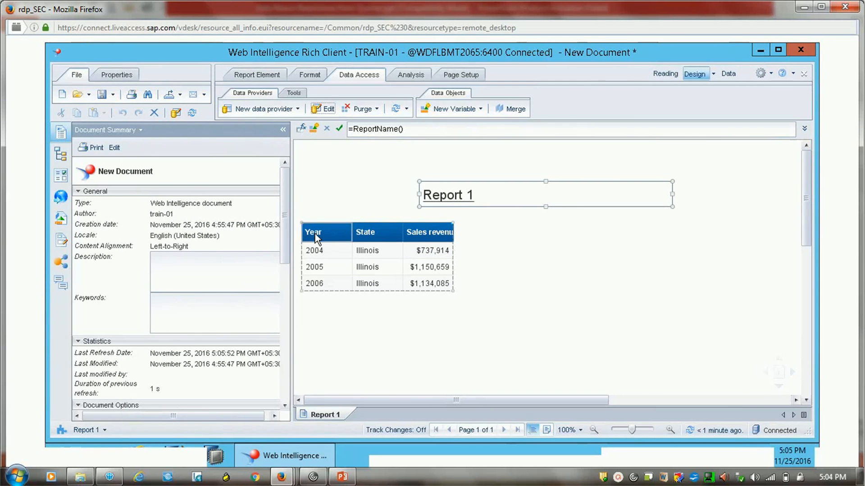
left_click(362, 332)
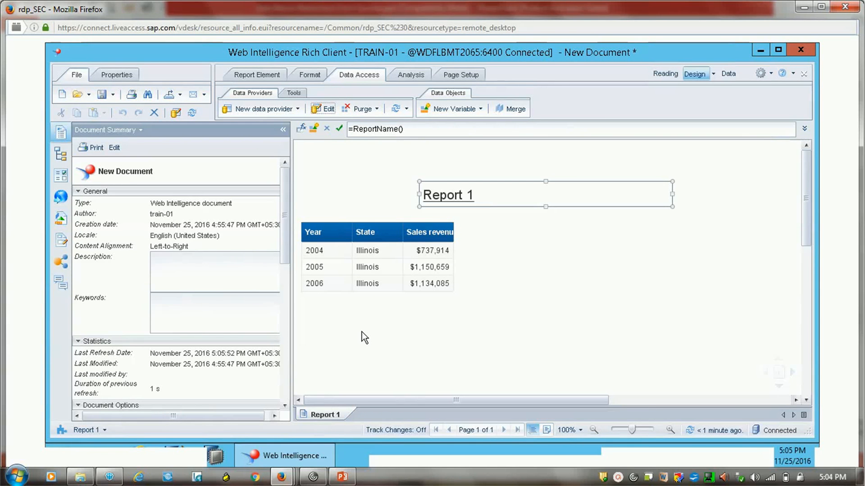